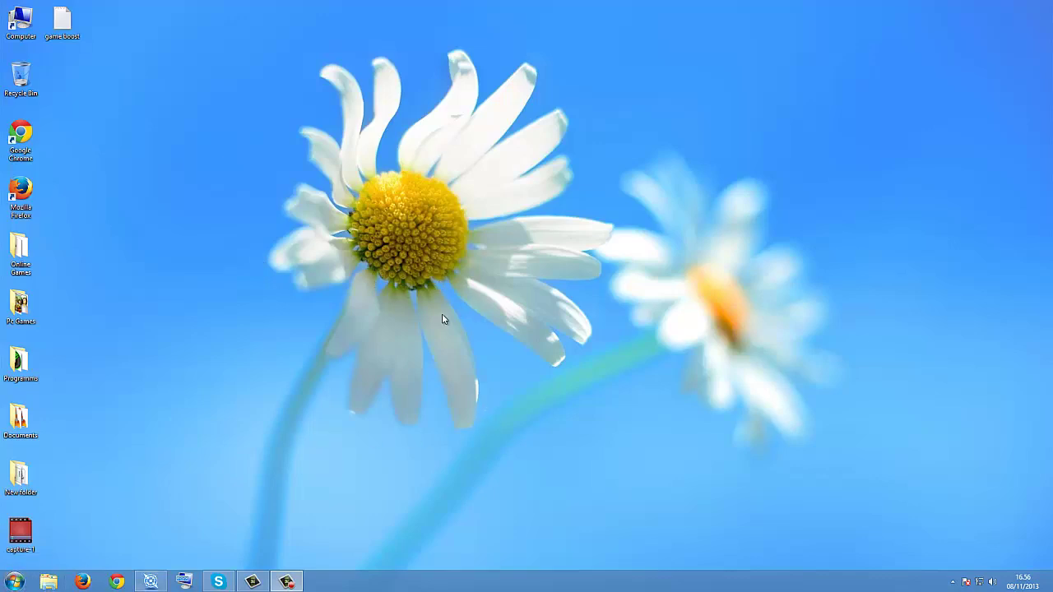
# Step: Open the Start menu showing the program list, user folders and search box
pyautogui.moveTo(230, 128); pyautogui.dragTo(361, 189)
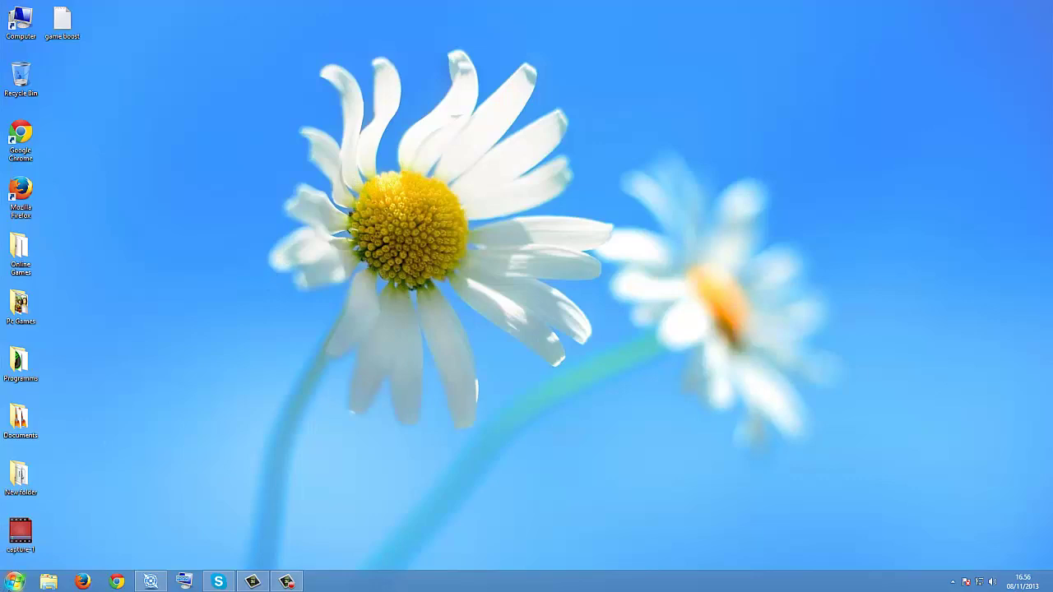
pyautogui.click(15, 581)
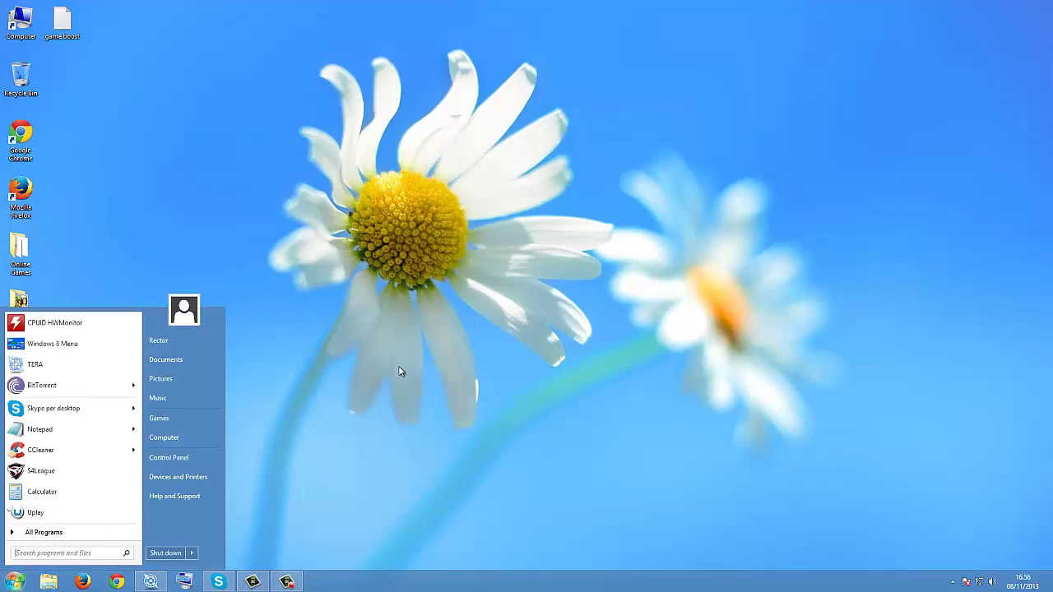
pyautogui.click(368, 373)
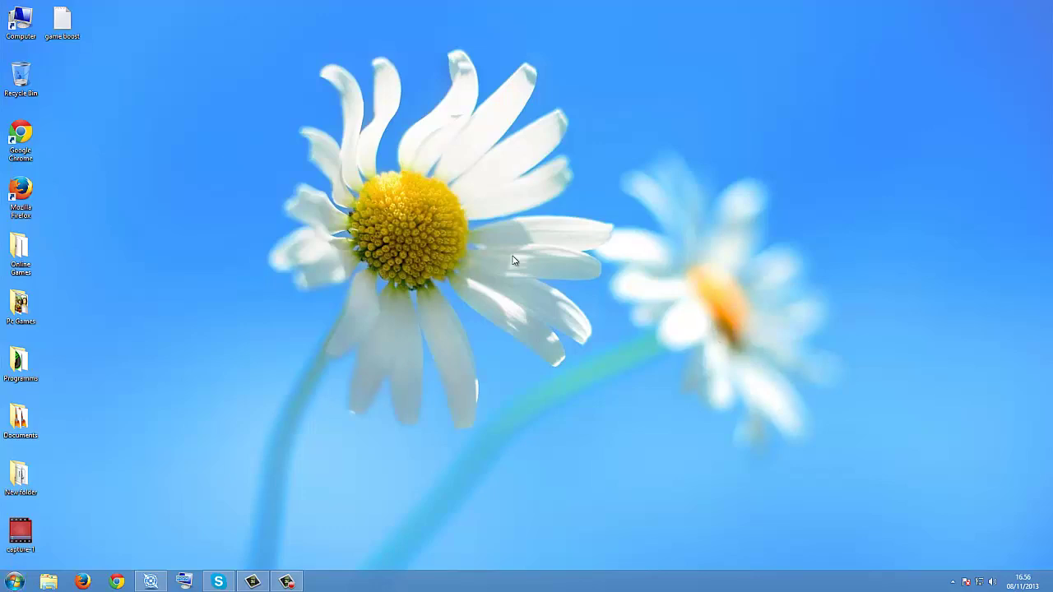
pyautogui.click(22, 581)
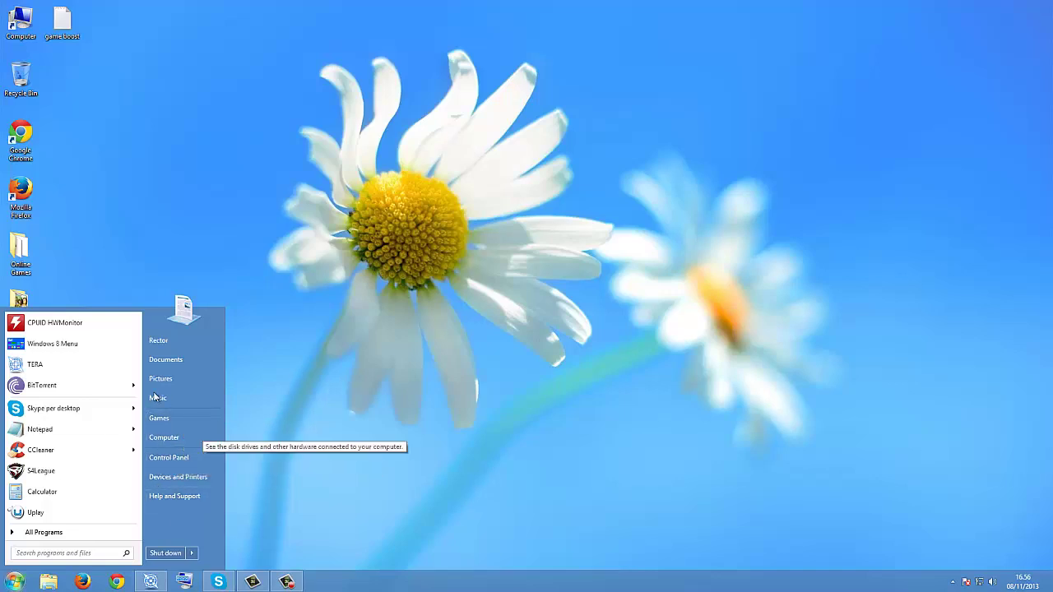
pyautogui.click(13, 583)
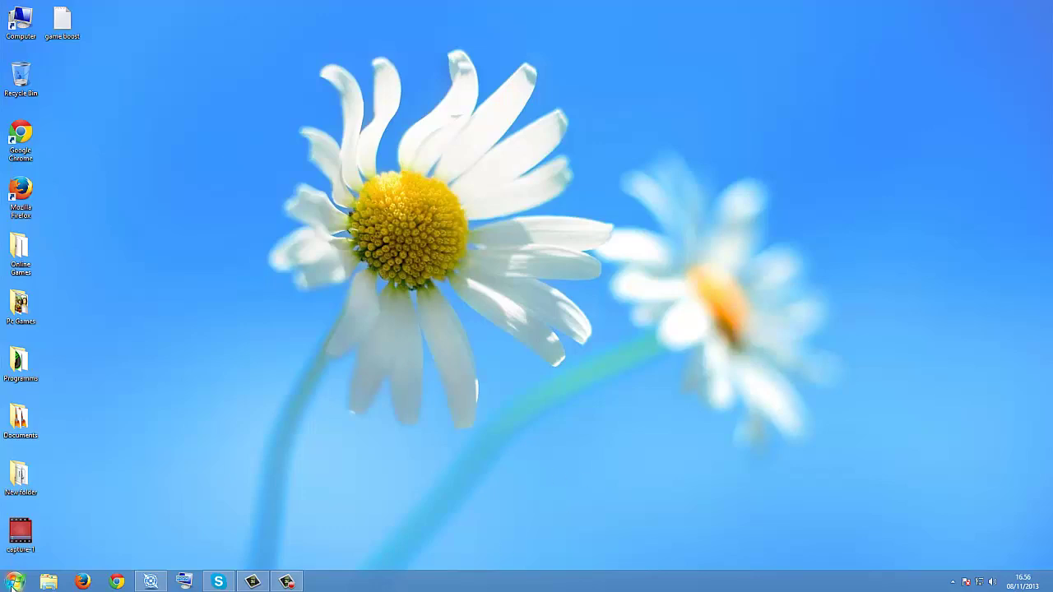
pyautogui.click(15, 583)
pyautogui.click(751, 266)
pyautogui.press('super')
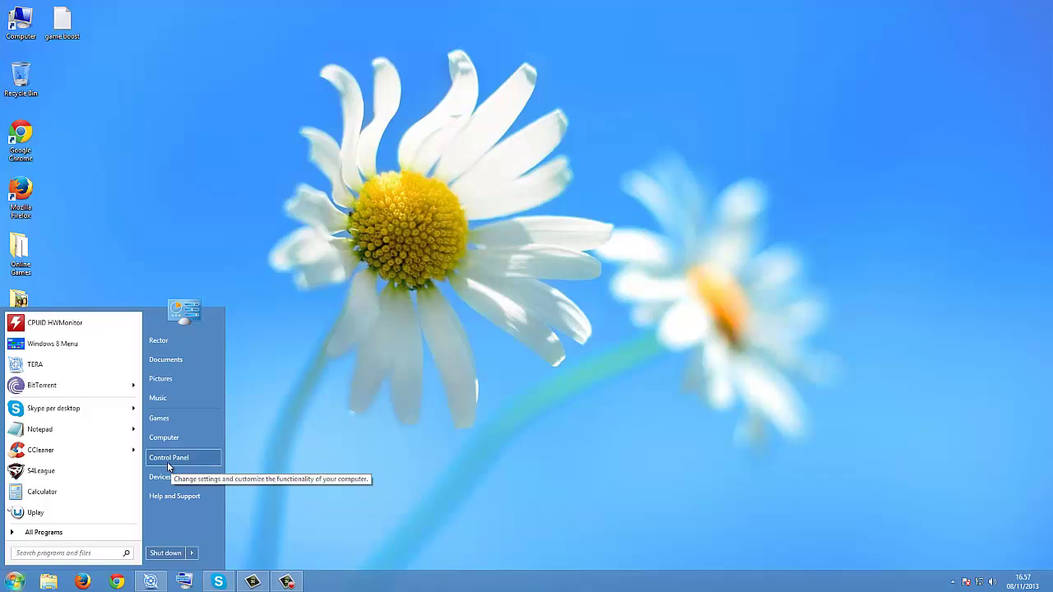
# Step: Open Control Panel, center its window, and go to the System information page
pyautogui.click(168, 463)
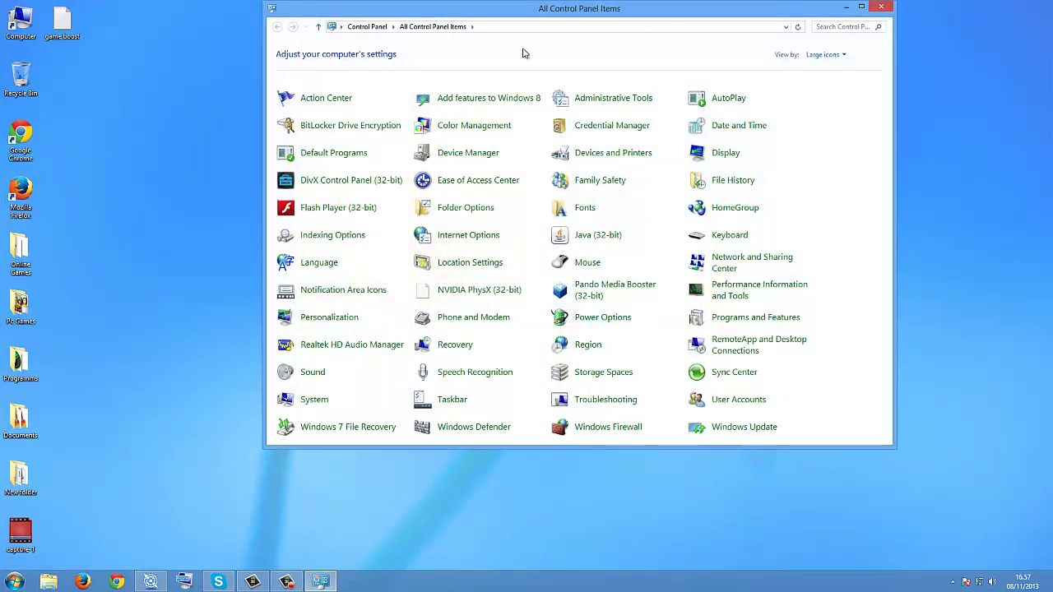
pyautogui.moveTo(522, 8); pyautogui.dragTo(272, 105)
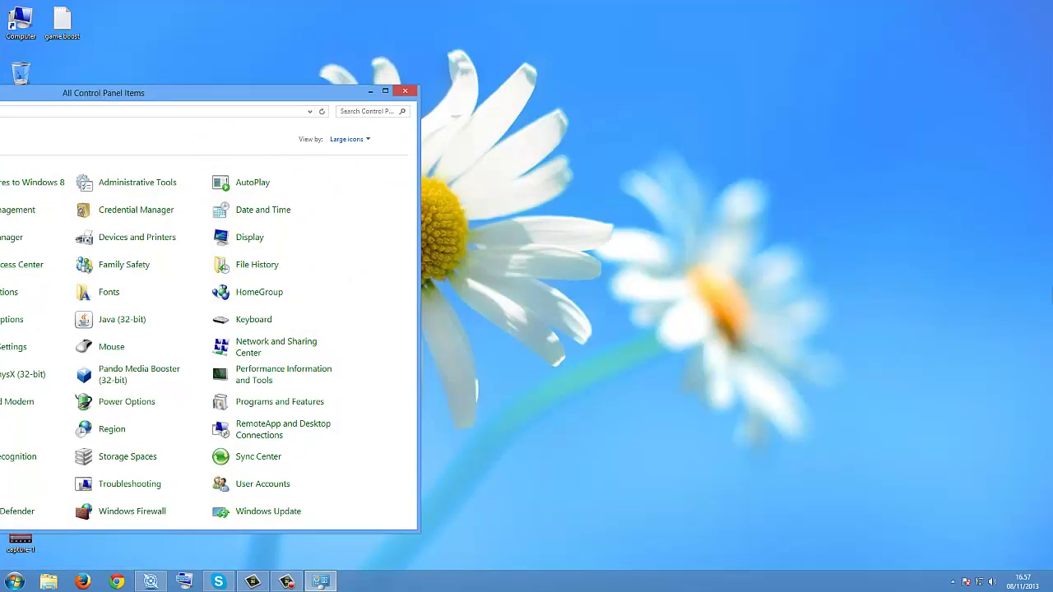
pyautogui.moveTo(1025, 424)
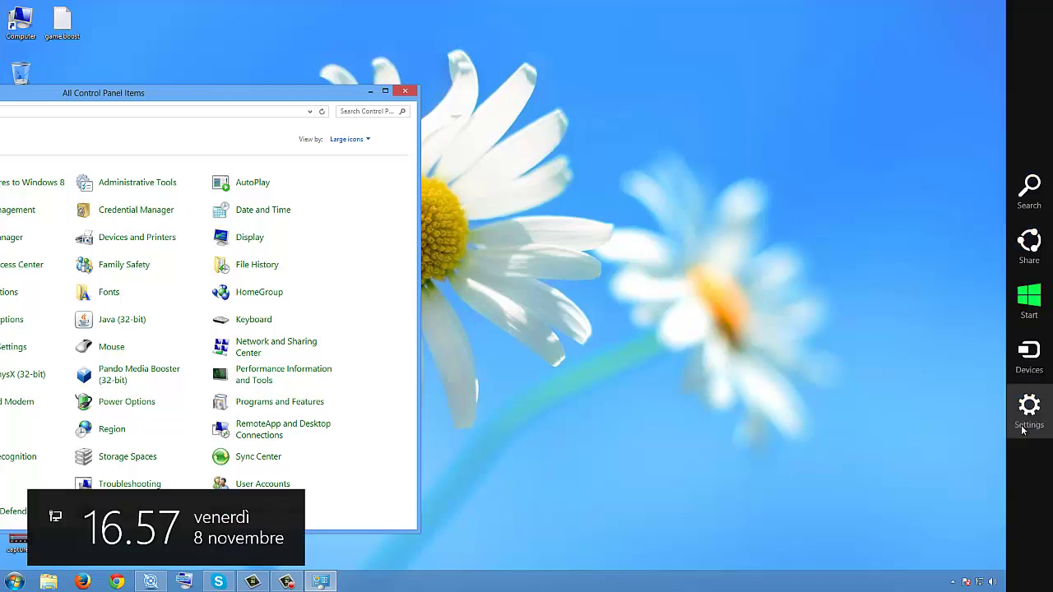
pyautogui.click(1023, 428)
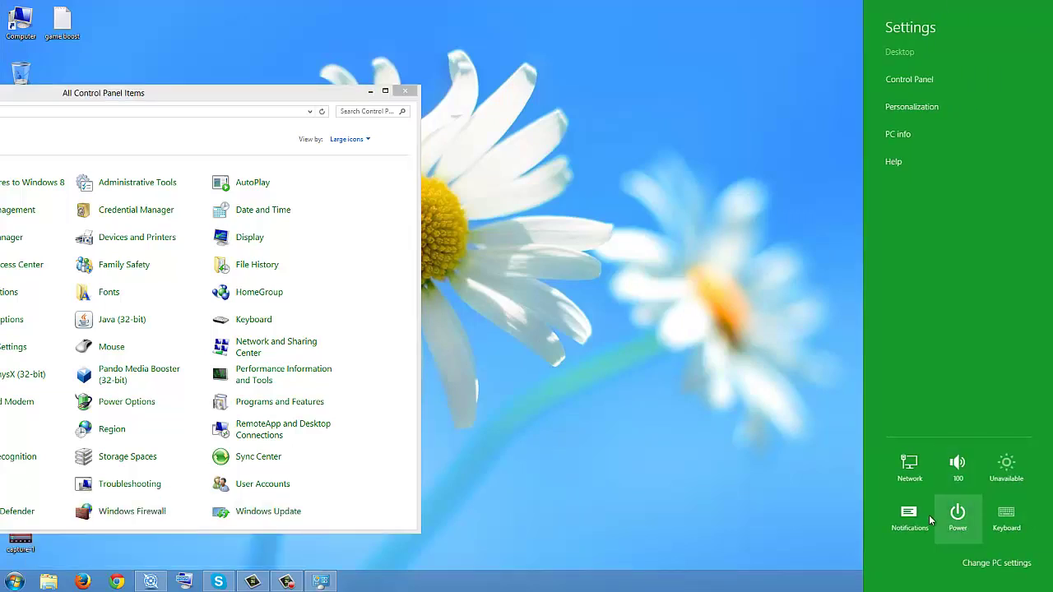
pyautogui.click(908, 79)
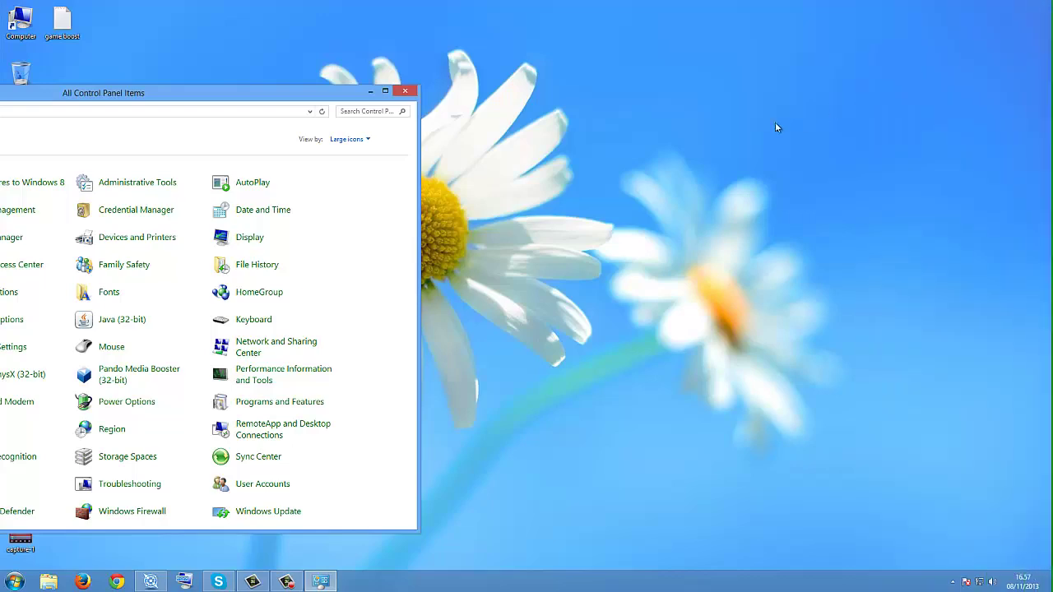
pyautogui.moveTo(333, 99); pyautogui.dragTo(715, 56)
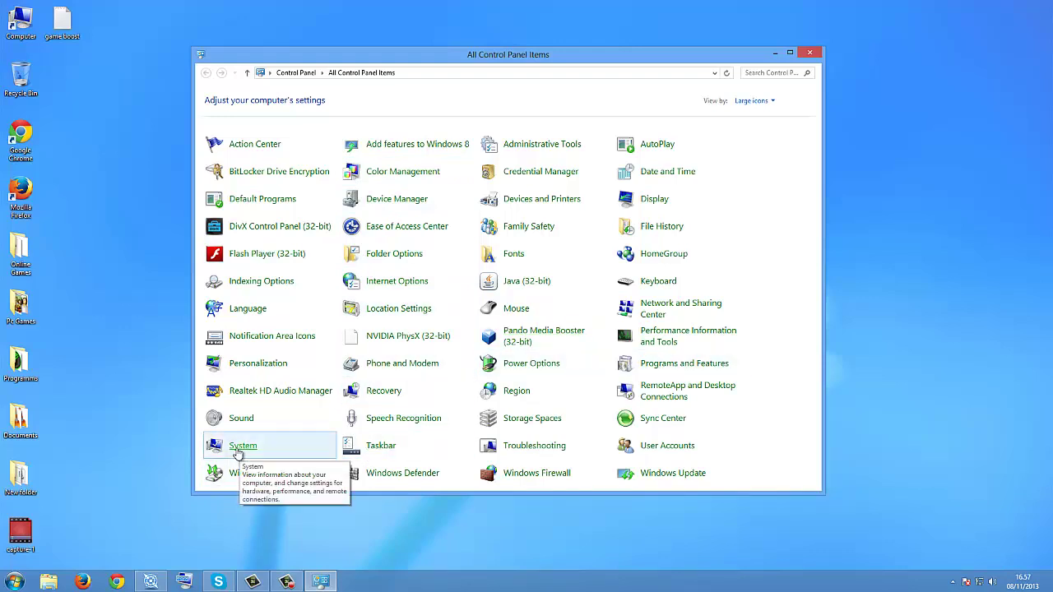
pyautogui.click(237, 448)
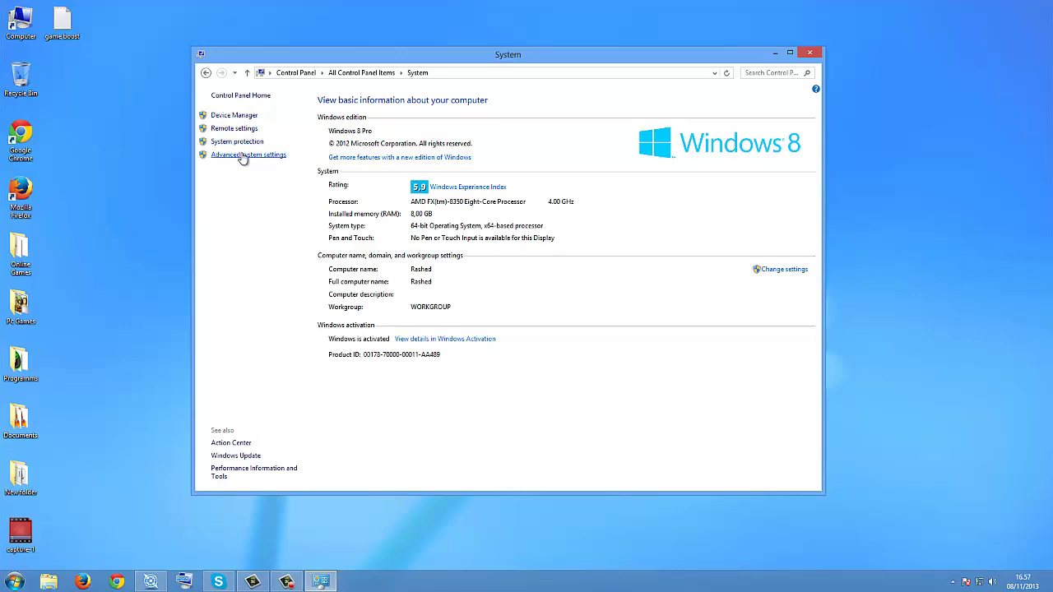
# Step: Set Performance visual effects to 'Adjust for best performance', apply it, and close the System windows
pyautogui.click(240, 156)
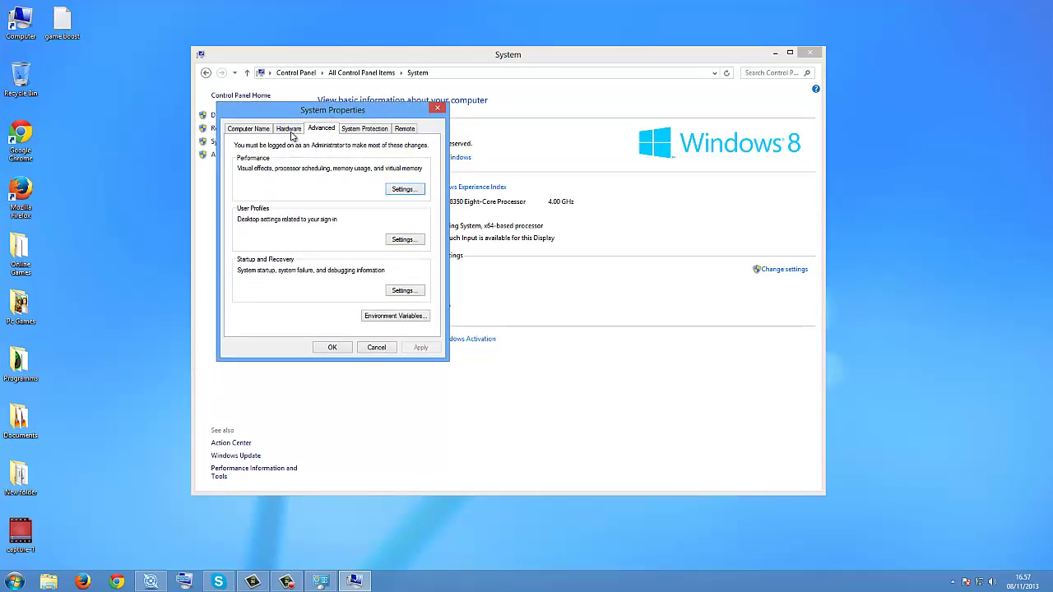
pyautogui.click(290, 132)
pyautogui.click(322, 130)
pyautogui.click(403, 189)
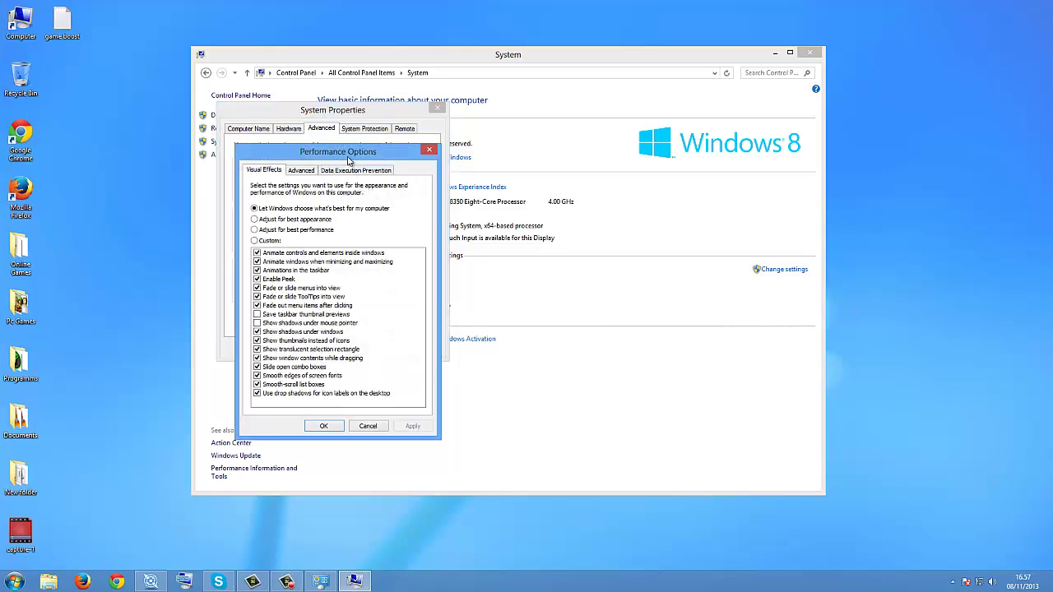
pyautogui.moveTo(349, 161); pyautogui.dragTo(478, 126)
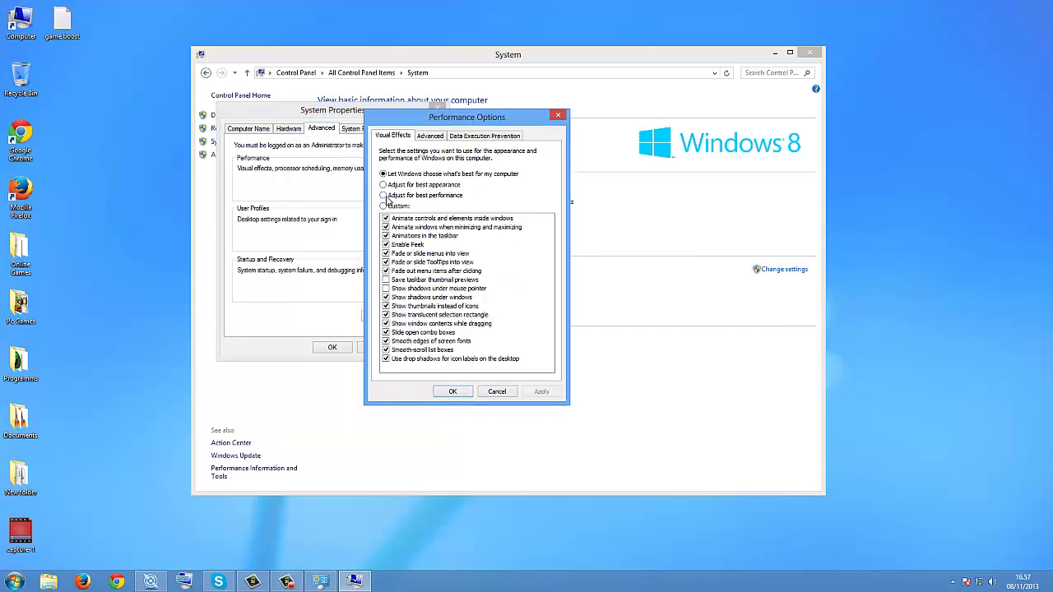
pyautogui.click(387, 198)
pyautogui.click(541, 392)
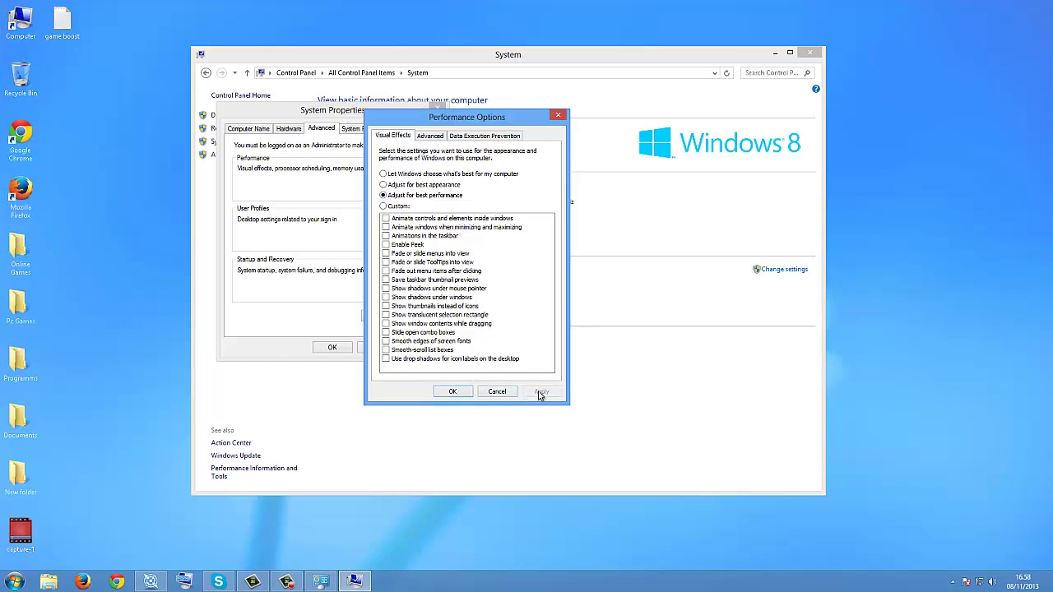
pyautogui.click(459, 392)
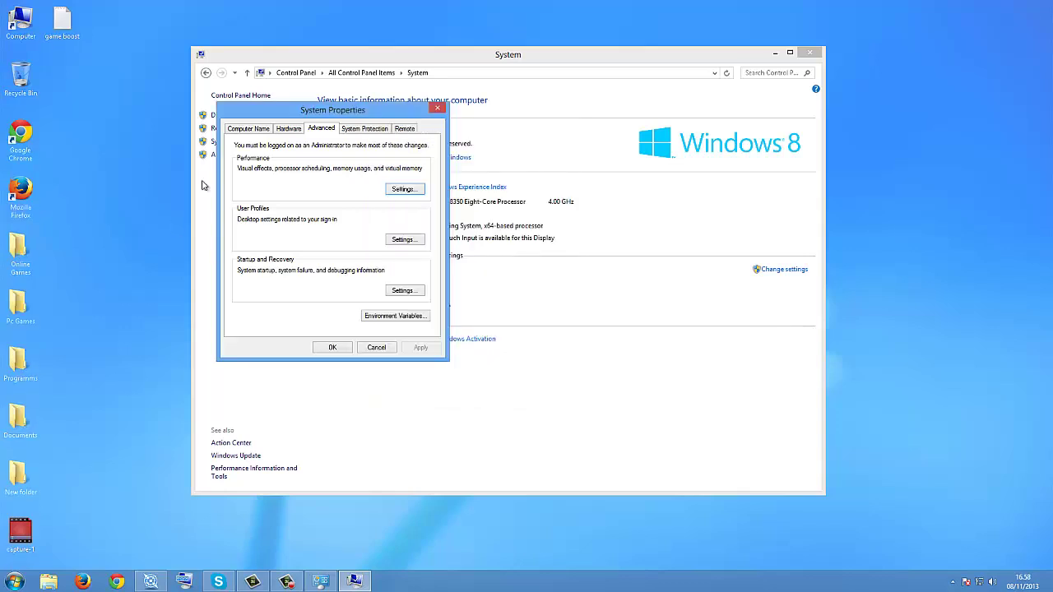
pyautogui.click(439, 110)
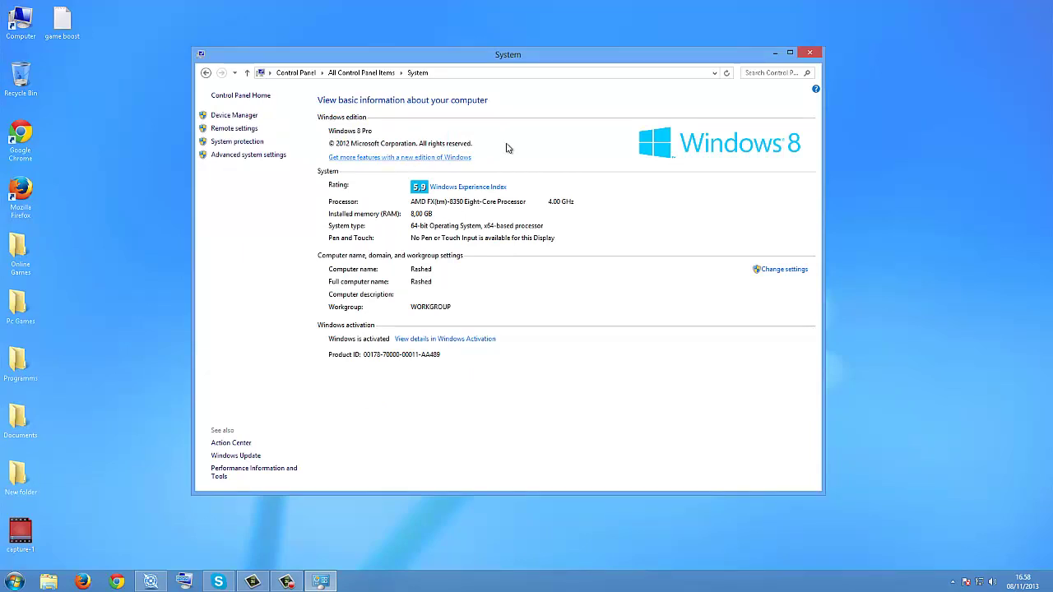
pyautogui.click(809, 53)
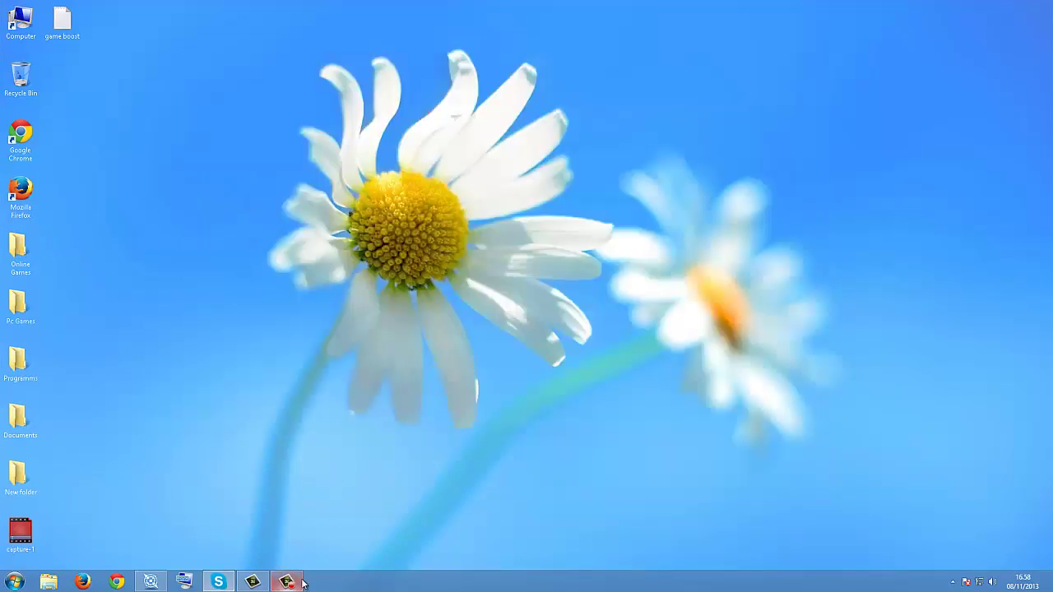
# Step: Launch Google Chrome and close its extra tab
pyautogui.click(286, 581)
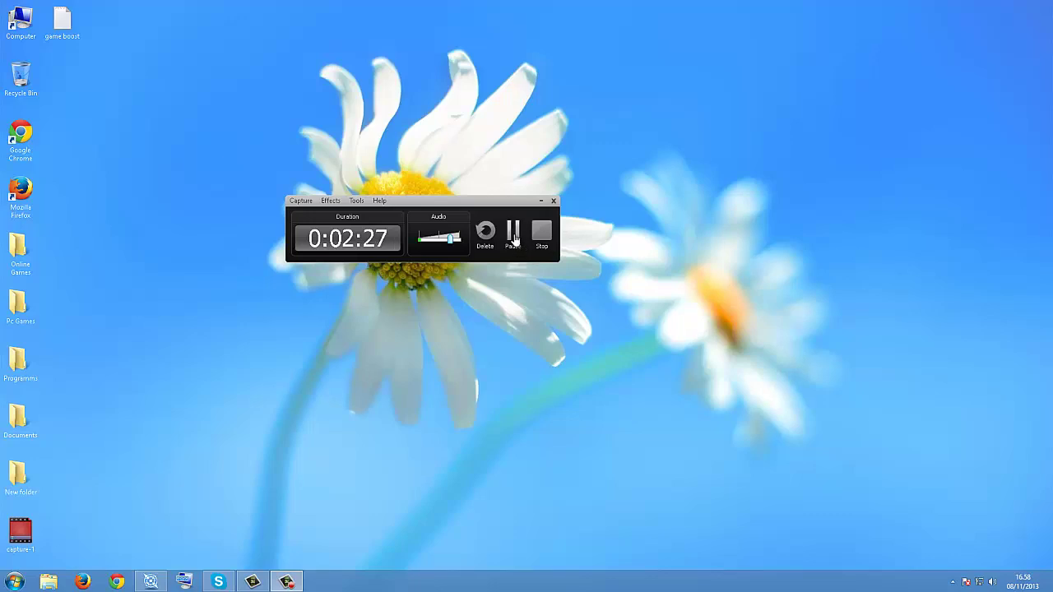
pyautogui.click(541, 233)
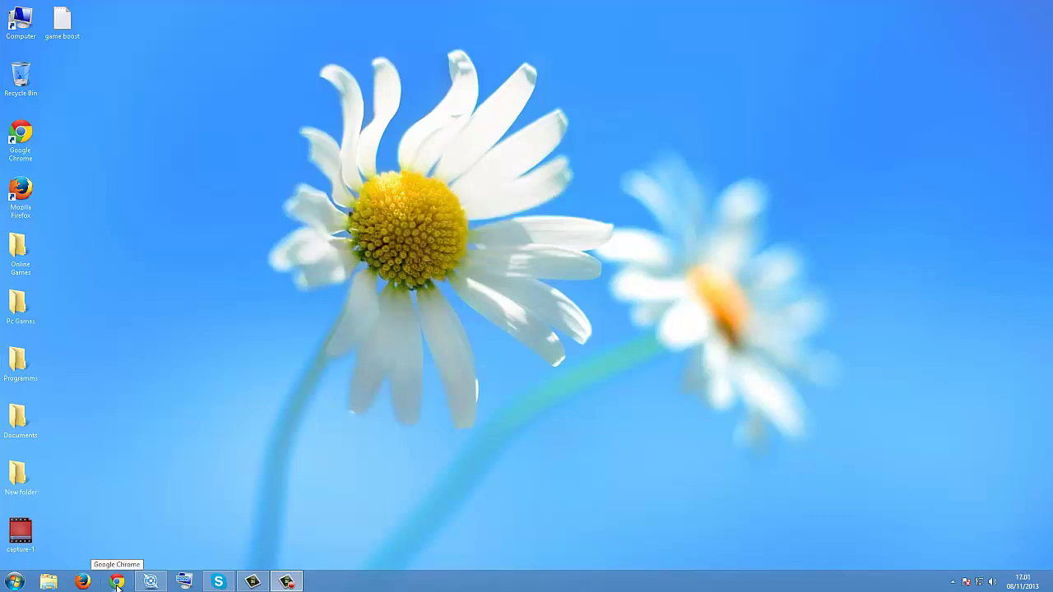
pyautogui.click(118, 583)
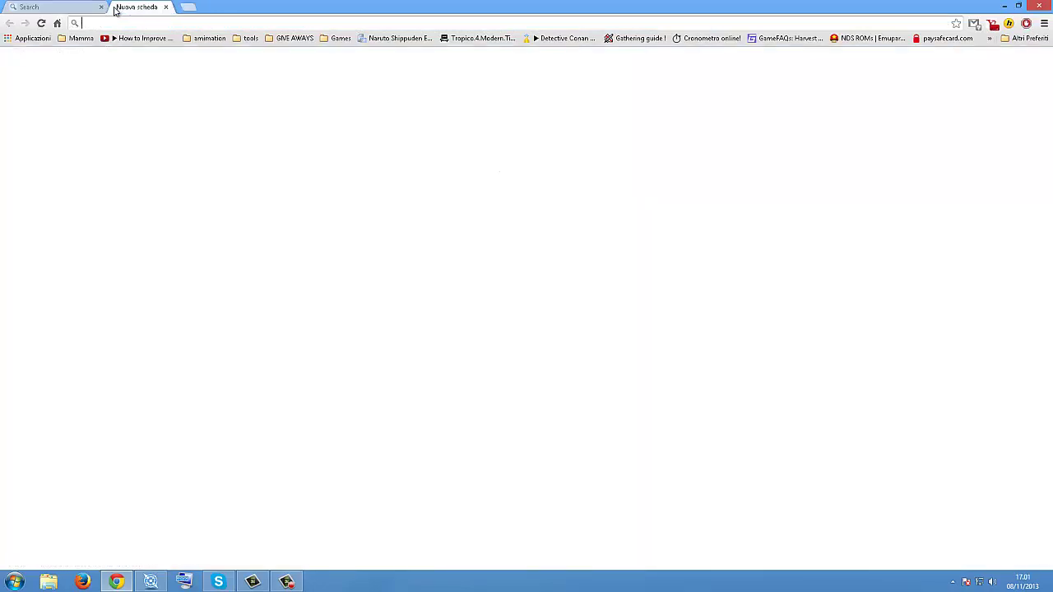
pyautogui.click(101, 7)
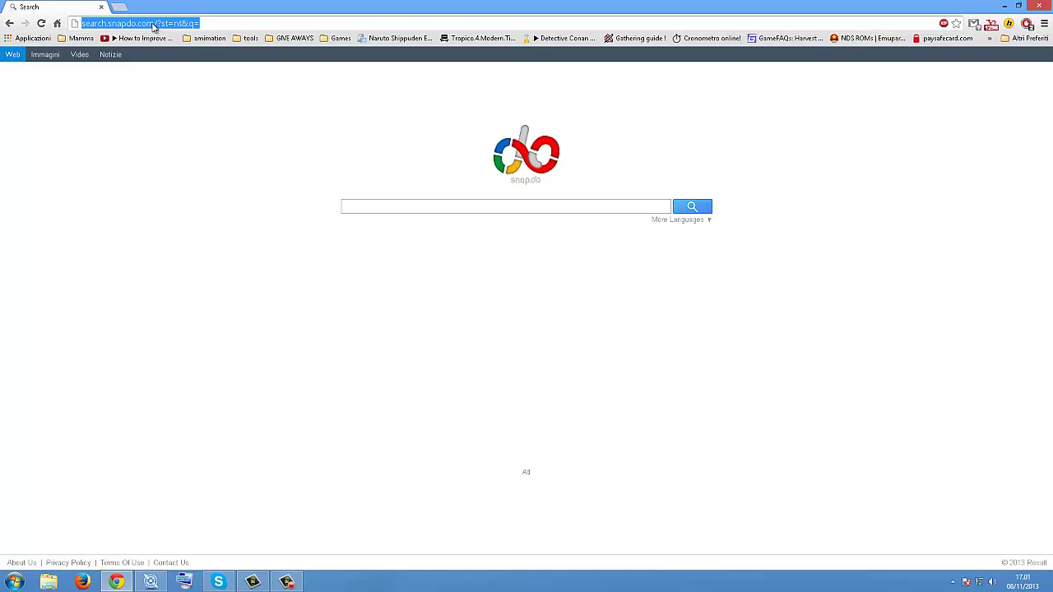
# Step: Search Google for 'game booster' using the address-bar suggestion
pyautogui.write('ba')
pyautogui.press('BackSpace')
pyautogui.press('BackSpace')
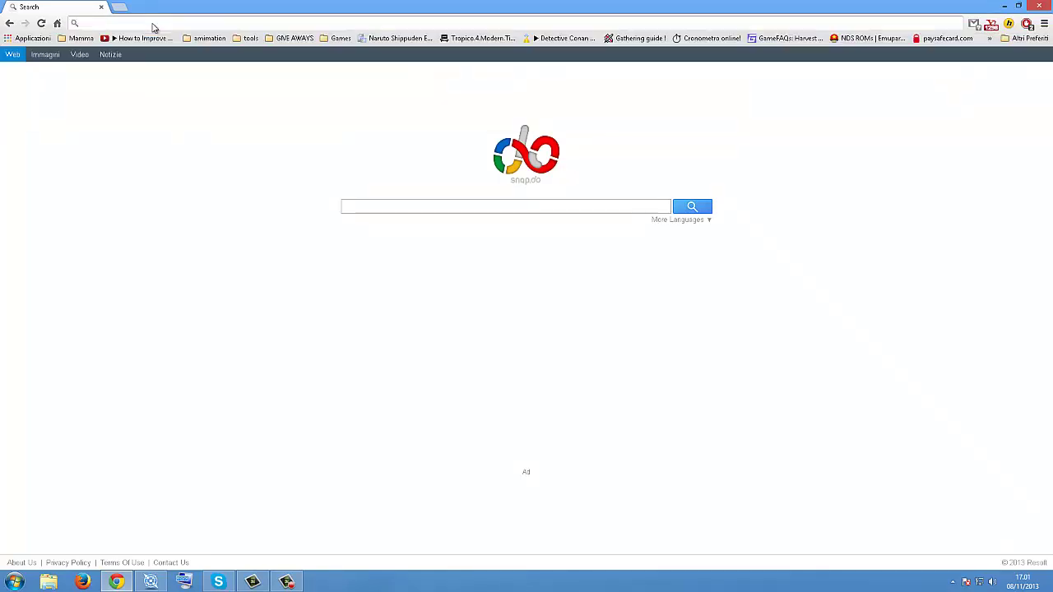
pyautogui.write('game')
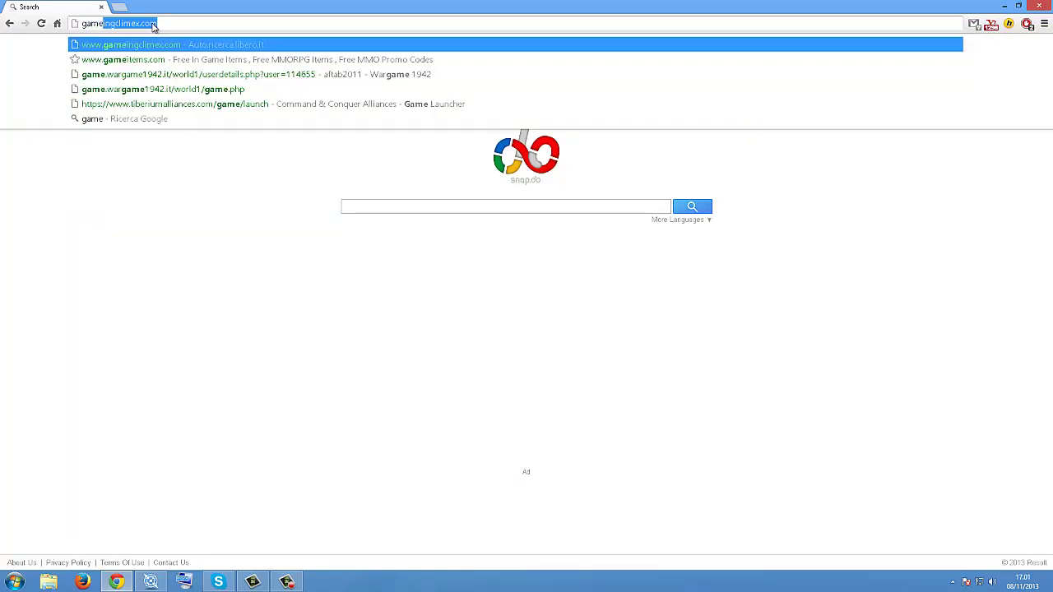
pyautogui.write('boo')
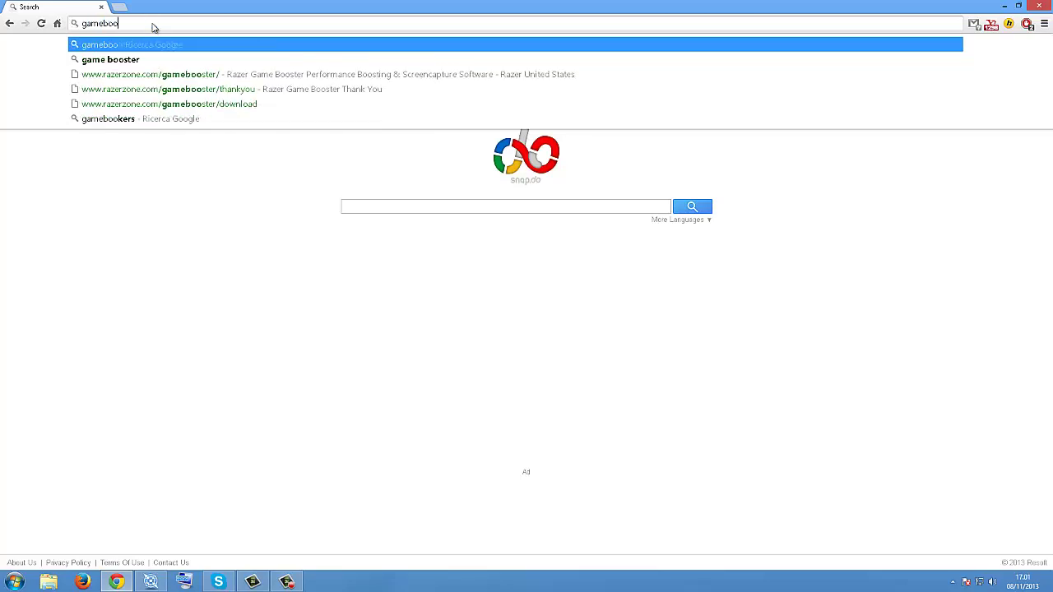
pyautogui.press('Down')
pyautogui.press('Return')
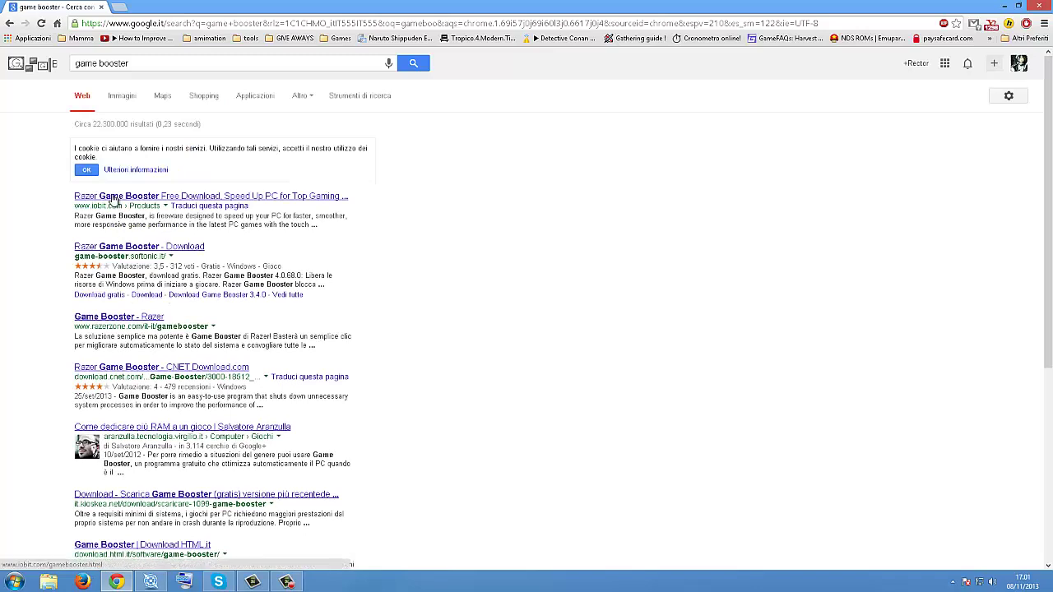
# Step: Open the Razer Game Booster result, translate it to Italian, and follow Free Download
pyautogui.click(195, 195)
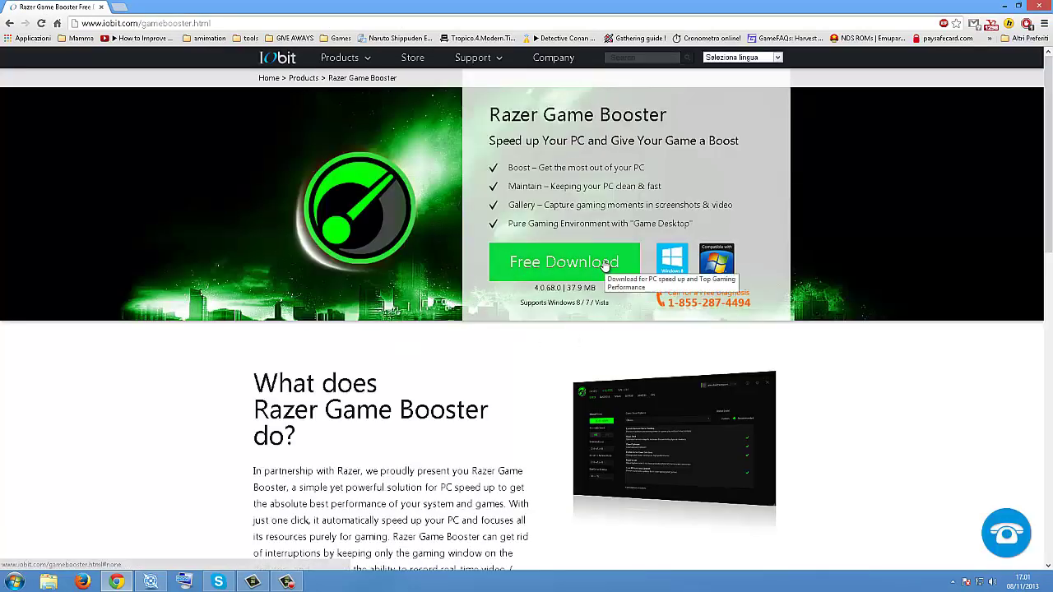
pyautogui.click(769, 57)
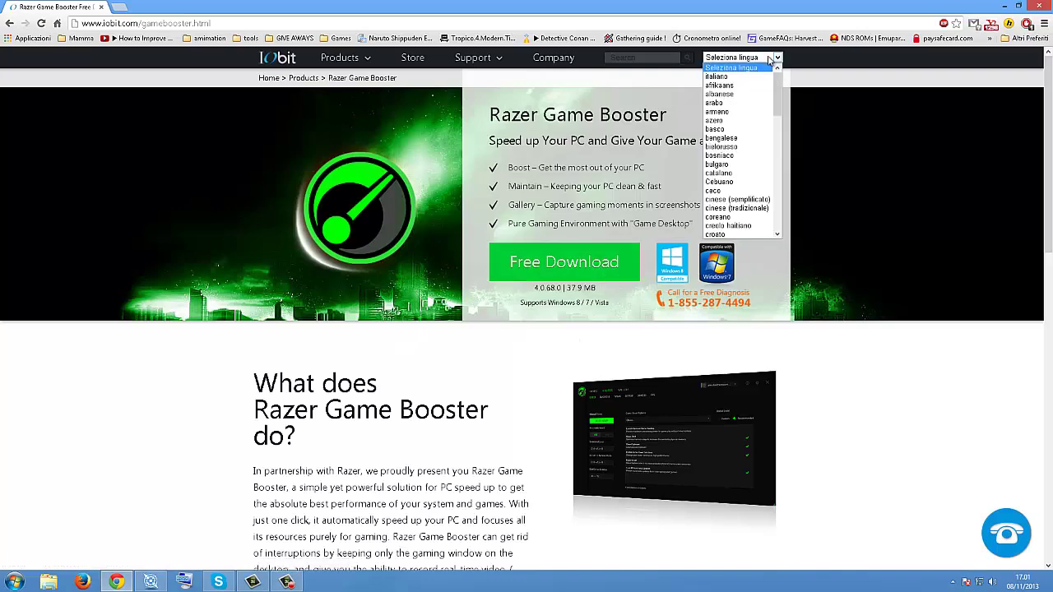
pyautogui.click(717, 77)
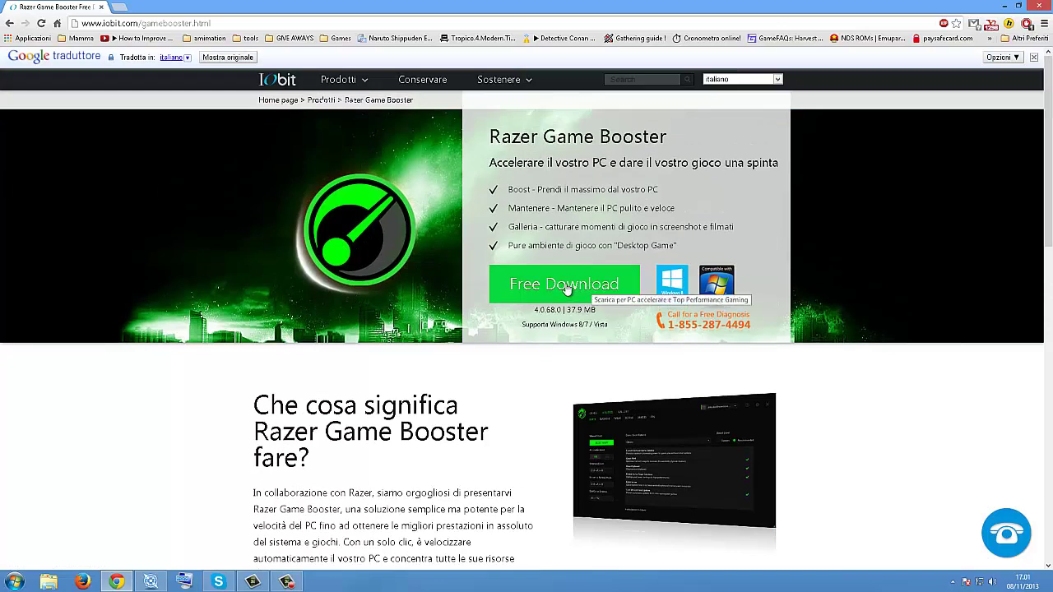
pyautogui.click(567, 288)
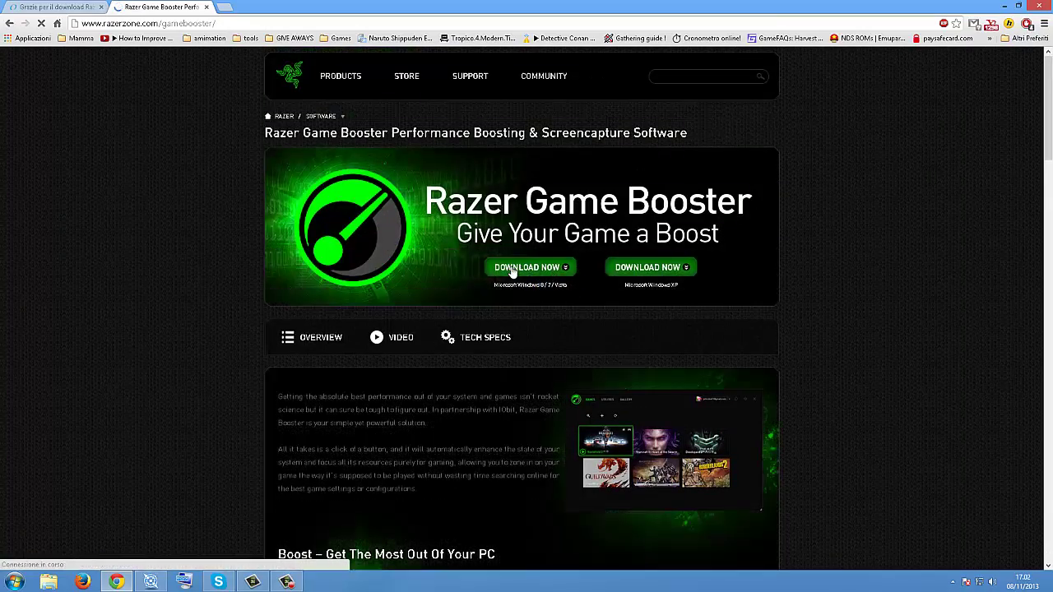
# Step: Save the Razer Game Booster installer to the Desktop and look over the thank-you page sign-up form
pyautogui.click(514, 272)
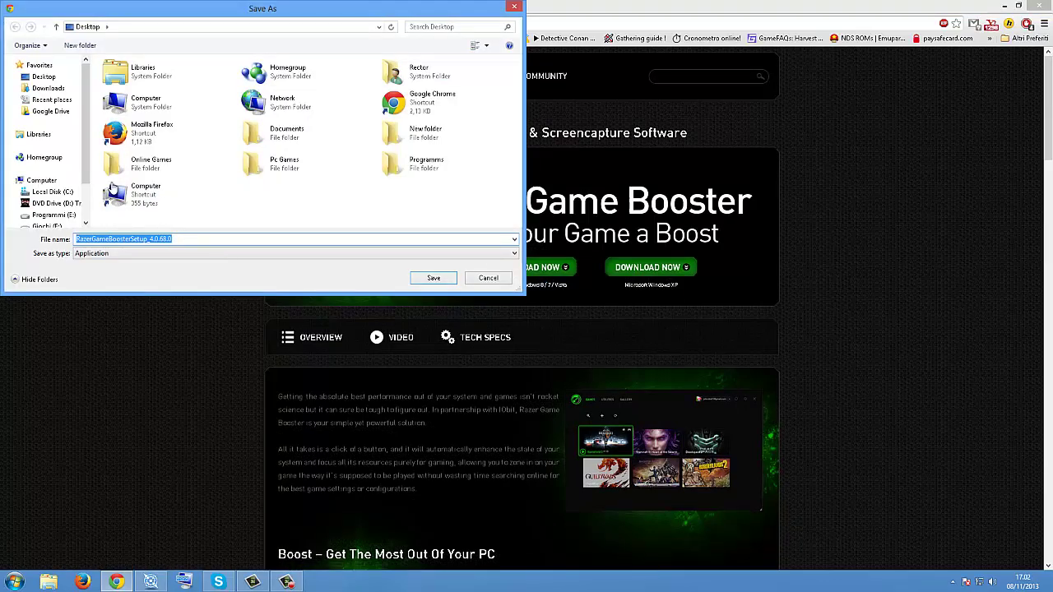
pyautogui.click(433, 278)
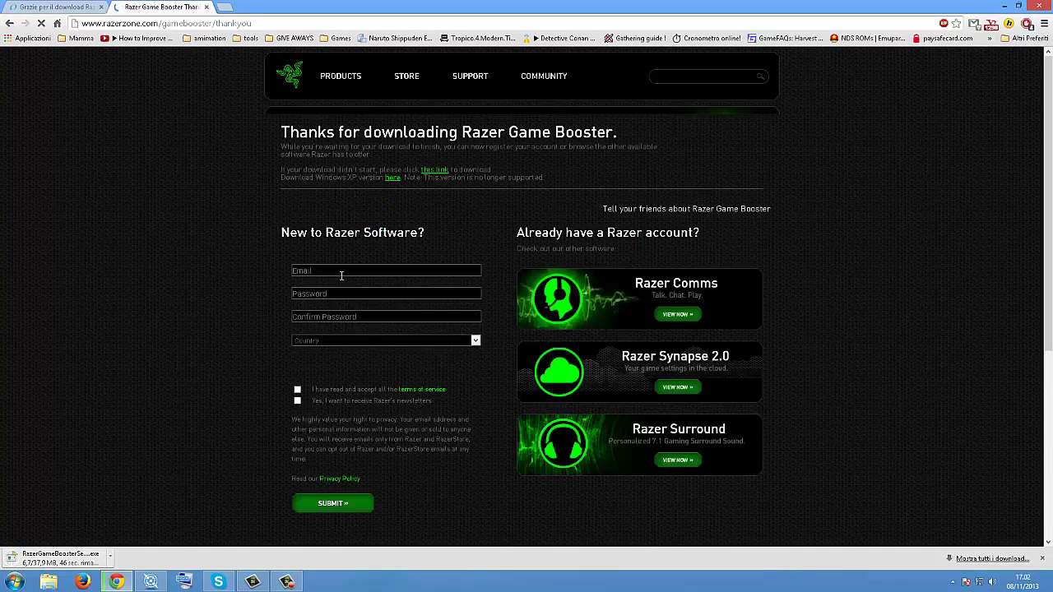
pyautogui.scroll(-2, 340, 181)
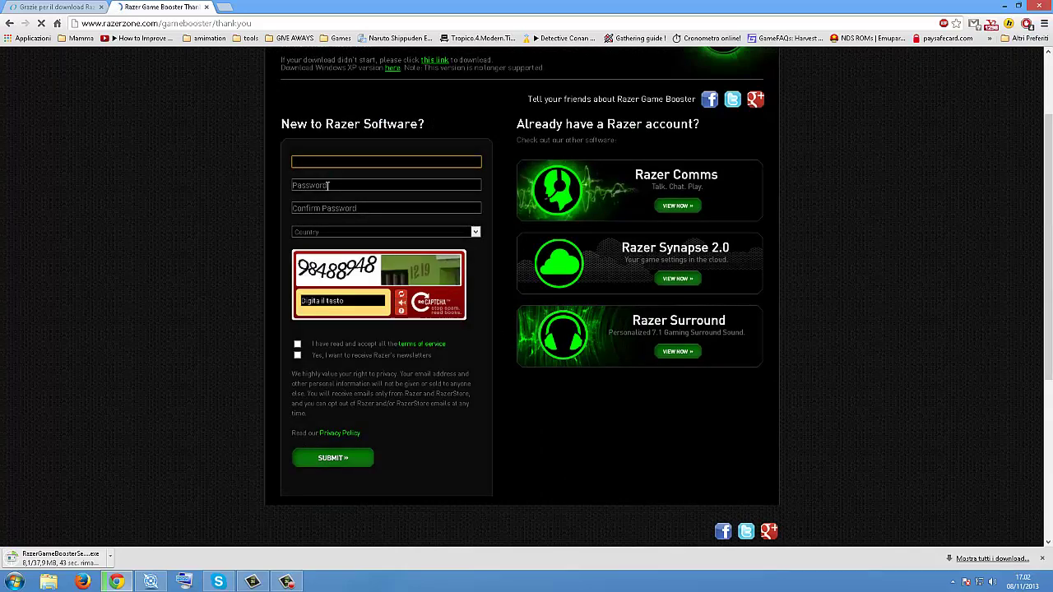
pyautogui.click(340, 186)
pyautogui.click(343, 207)
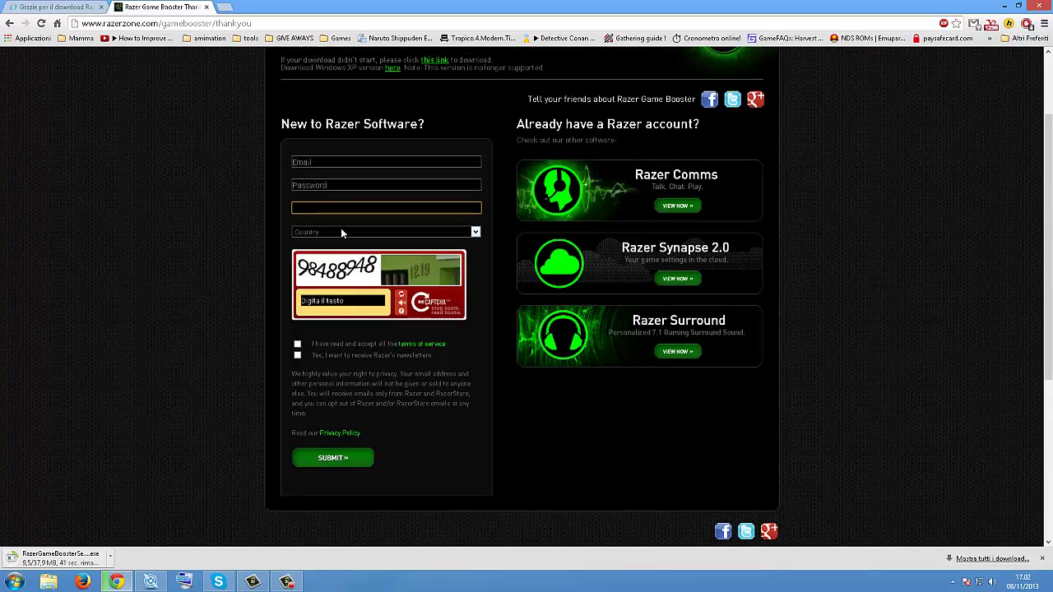
pyautogui.click(340, 231)
pyautogui.click(247, 298)
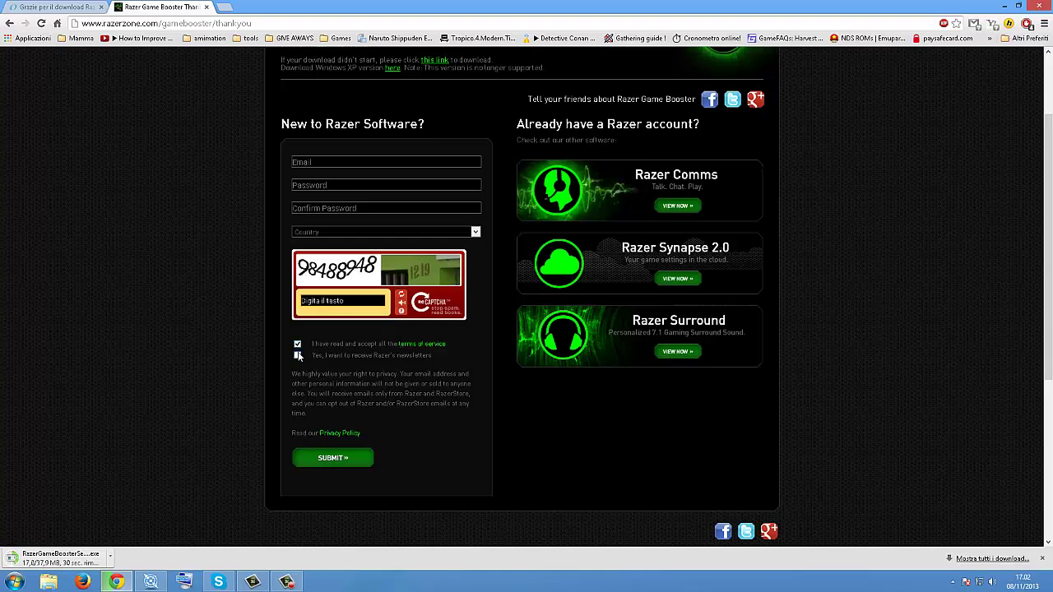
pyautogui.scroll(-1, 289, 306)
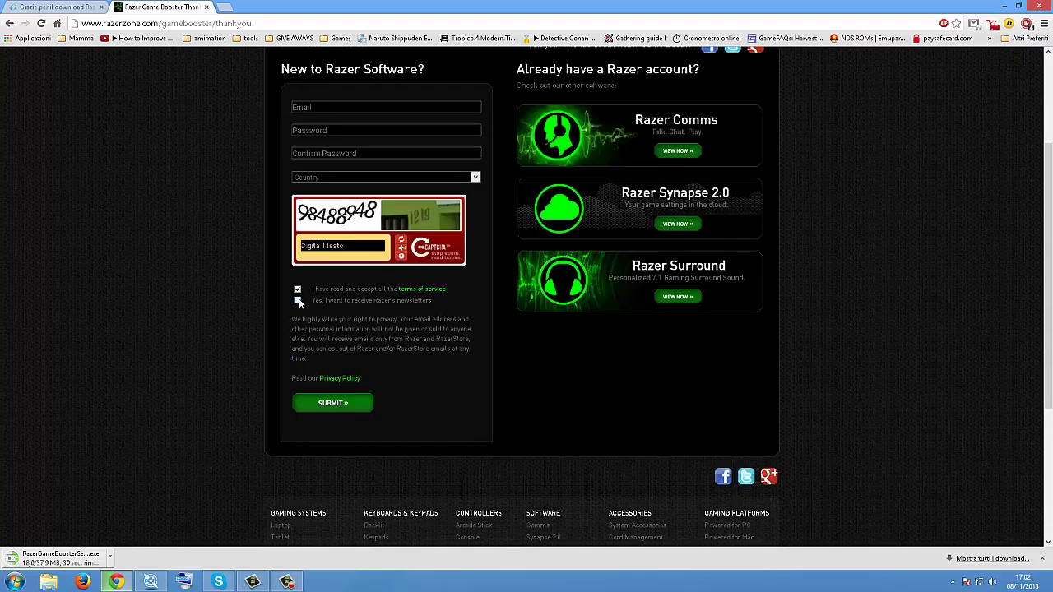
pyautogui.scroll(-1, 368, 309)
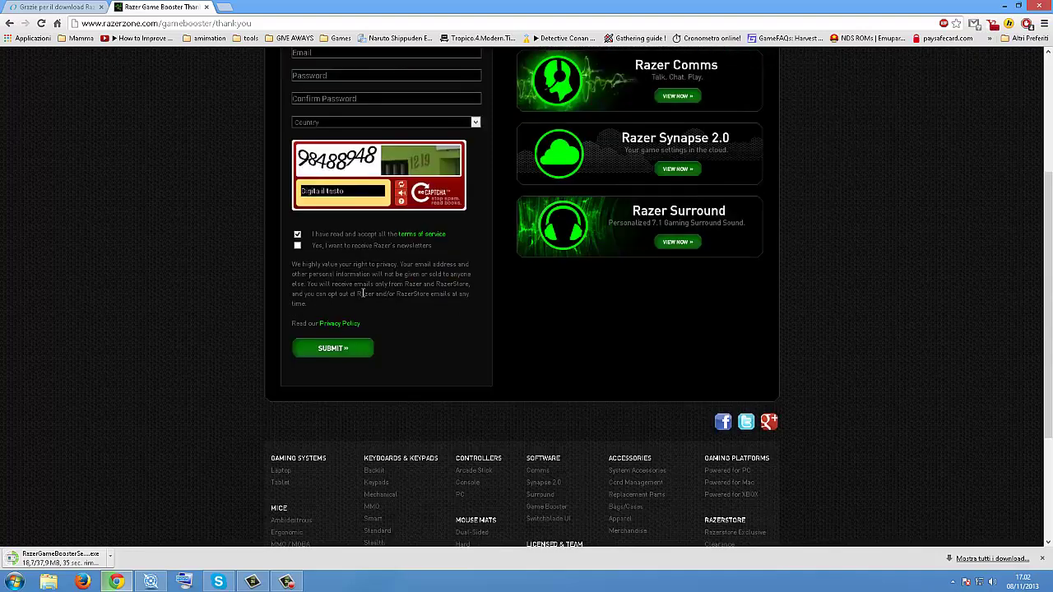
pyautogui.scroll(4, 363, 293)
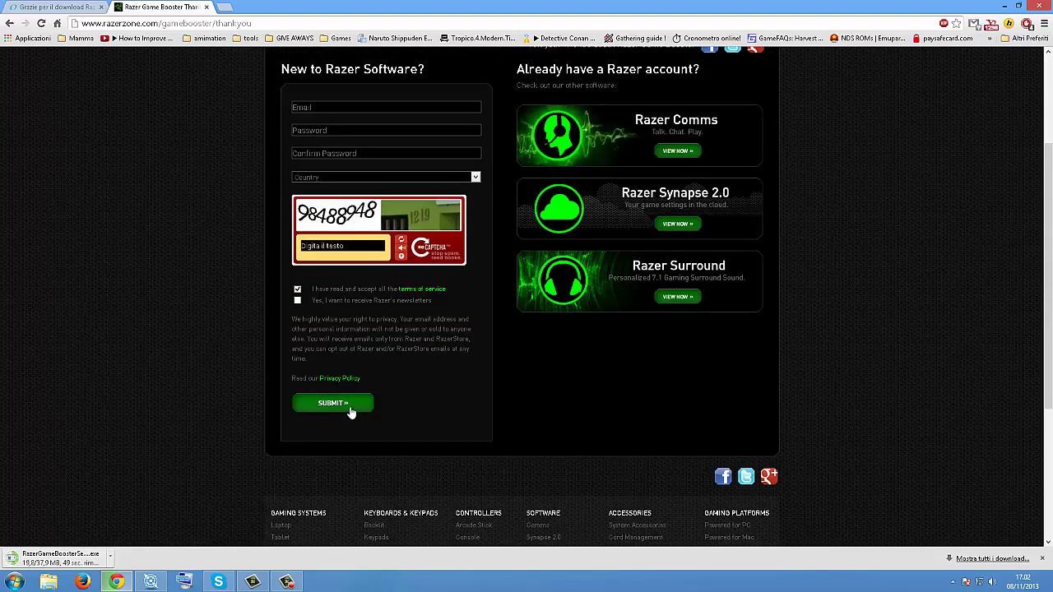
# Step: Review the open browser tabs and close the unwanted Search tab
pyautogui.click(225, 7)
pyautogui.click(180, 6)
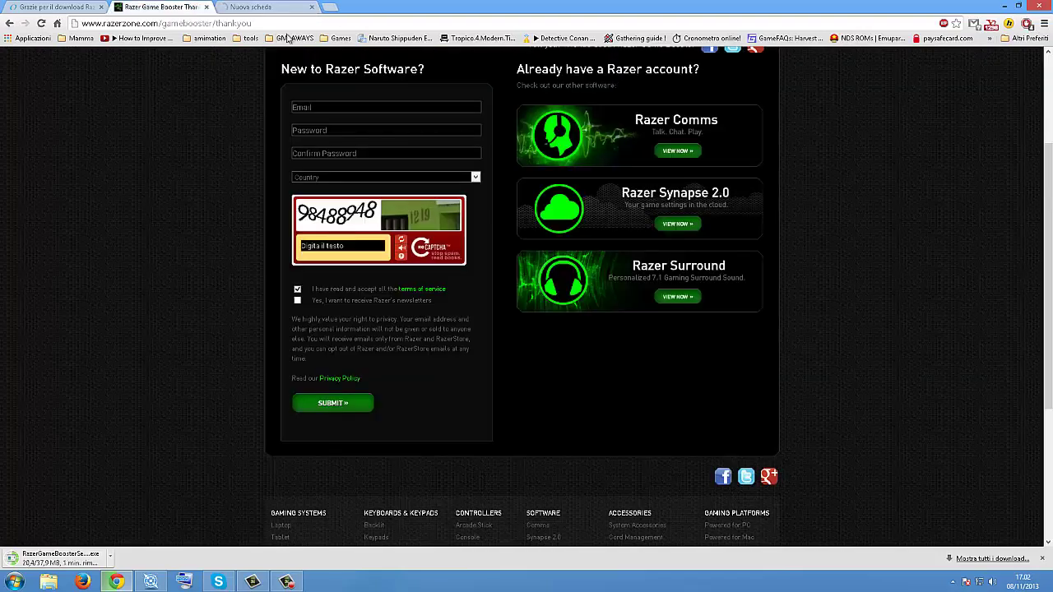
pyautogui.scroll(1, 353, 345)
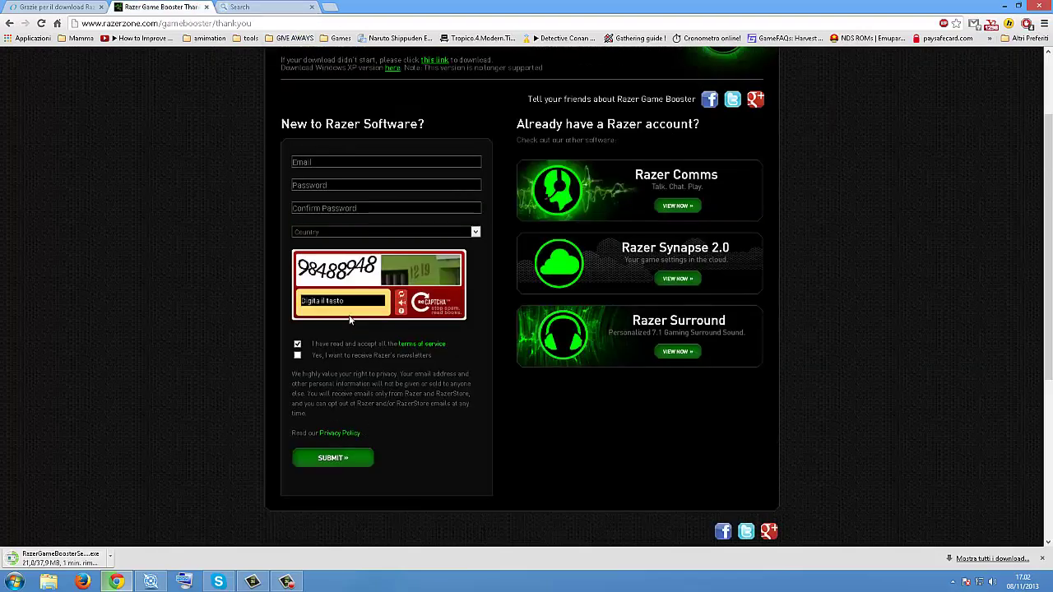
pyautogui.scroll(-1, 362, 371)
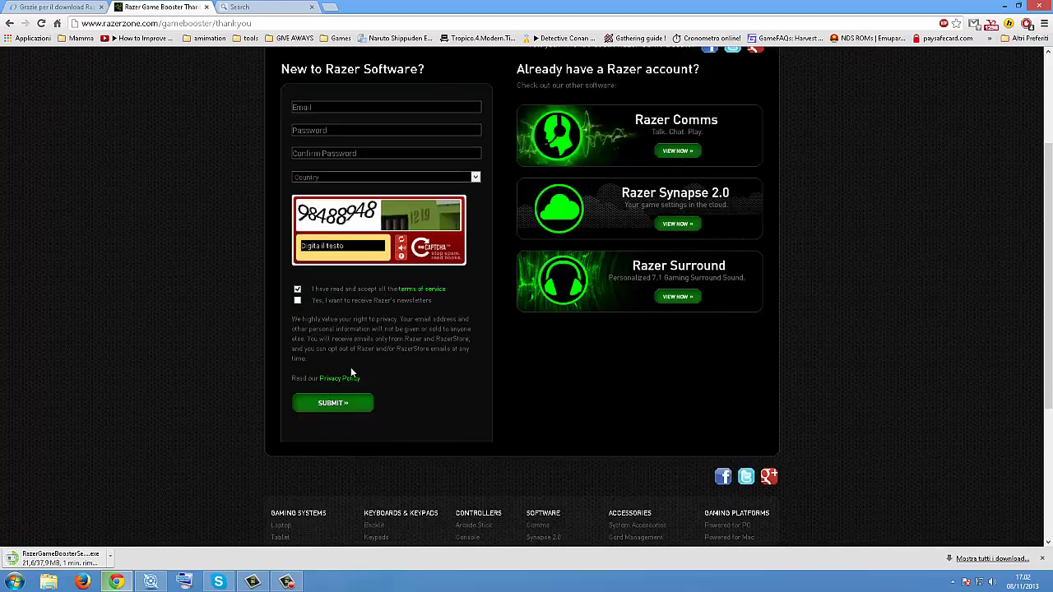
pyautogui.scroll(2, 362, 370)
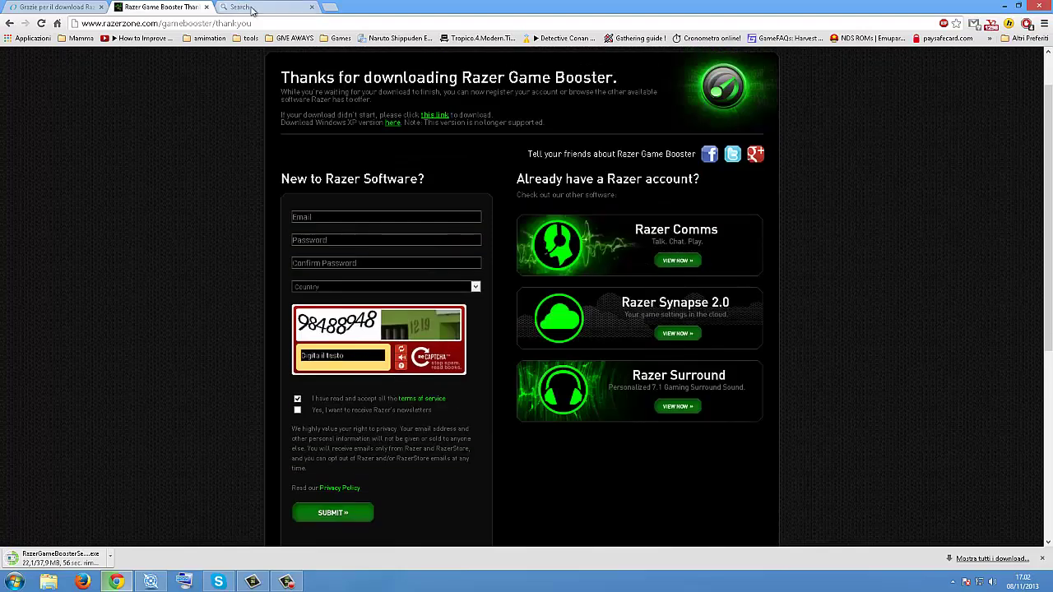
pyautogui.click(255, 6)
pyautogui.click(312, 8)
pyautogui.scroll(-2, 316, 258)
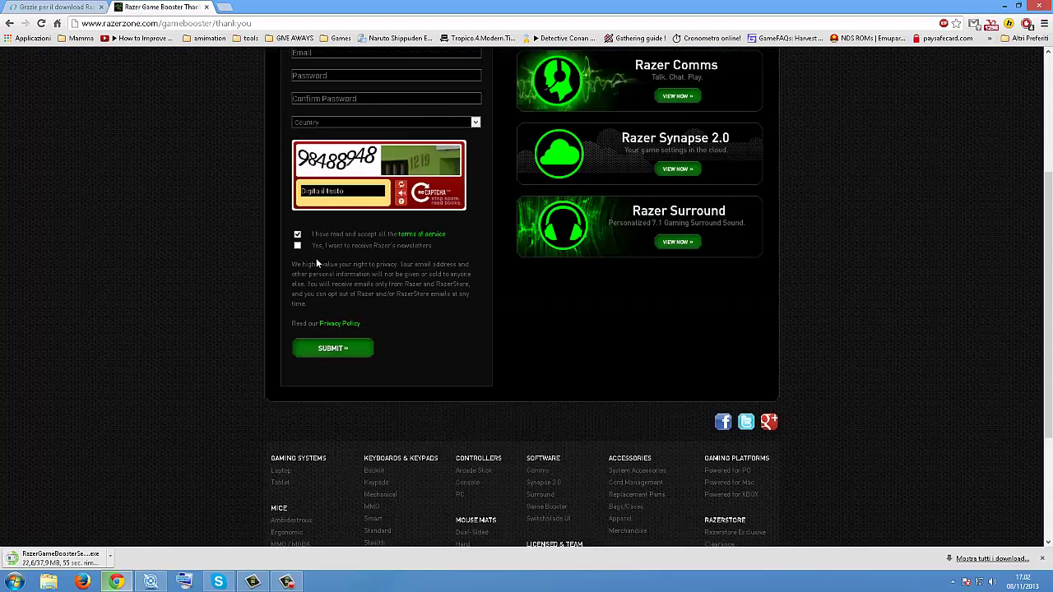
pyautogui.scroll(-1, 314, 258)
pyautogui.scroll(3, 315, 284)
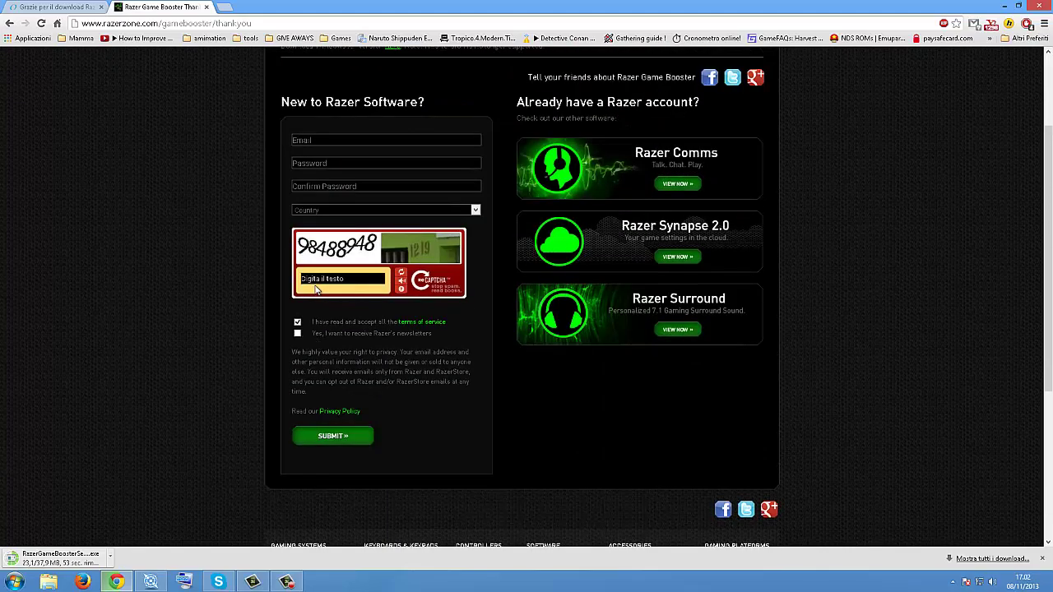
pyautogui.click(54, 7)
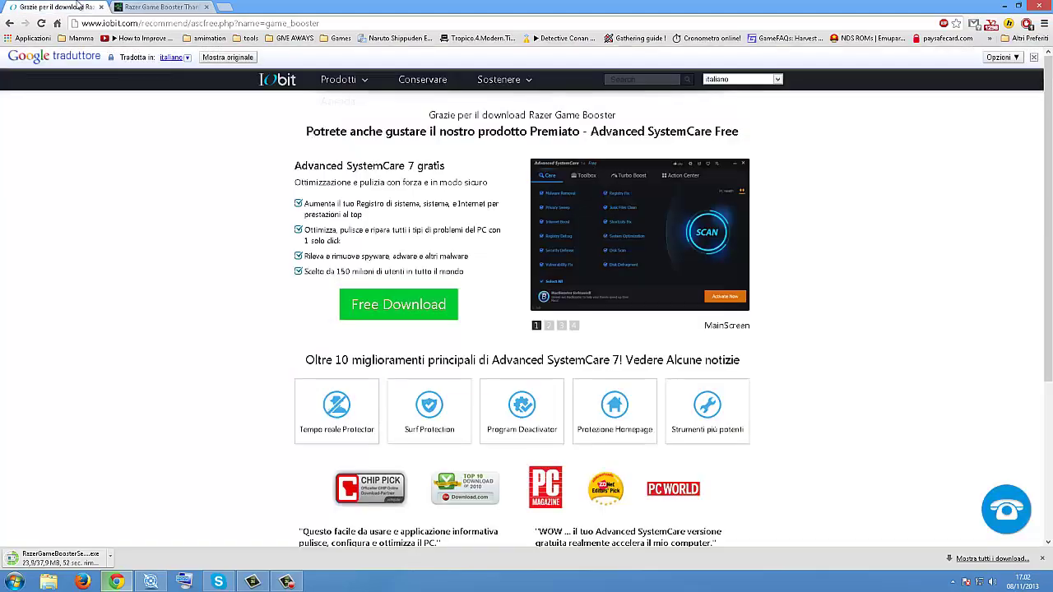
pyautogui.click(154, 6)
pyautogui.scroll(-2, 337, 328)
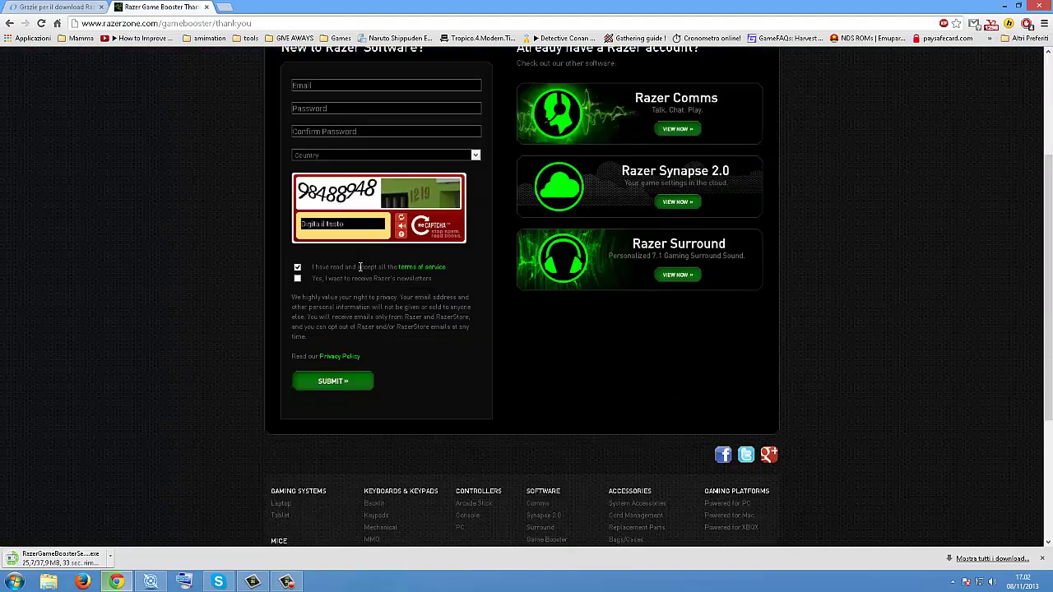
pyautogui.scroll(1, 288, 158)
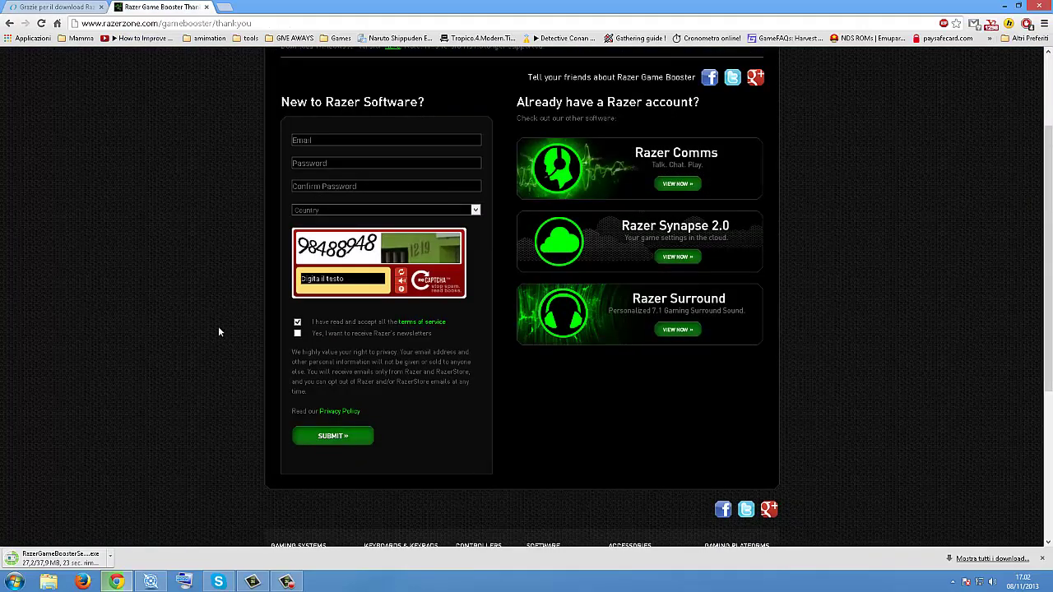
# Step: Minimize Chrome to reveal the desktop with the downloaded installer
pyautogui.click(1007, 6)
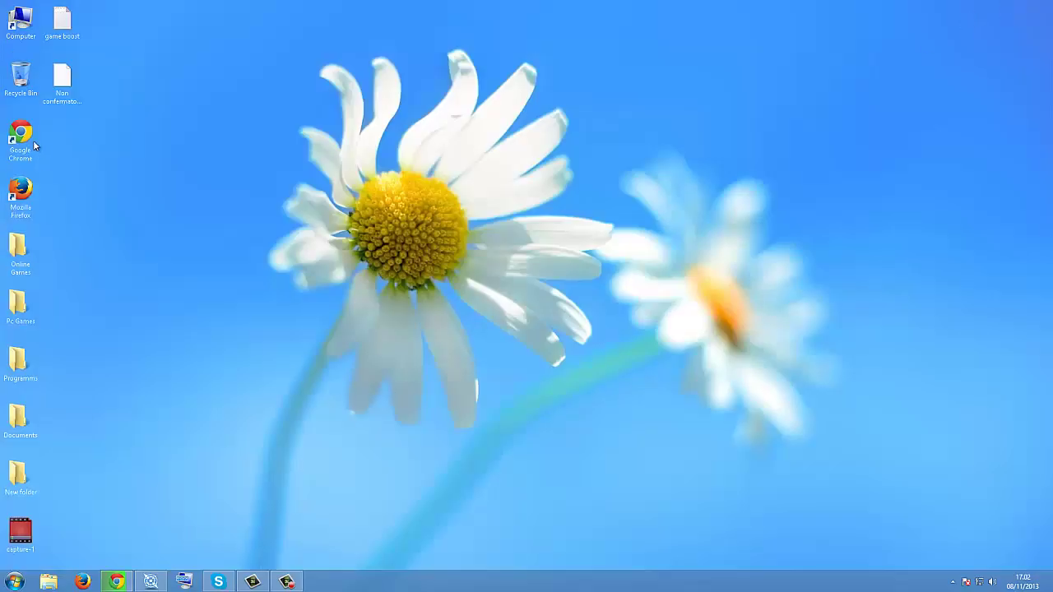
pyautogui.click(129, 581)
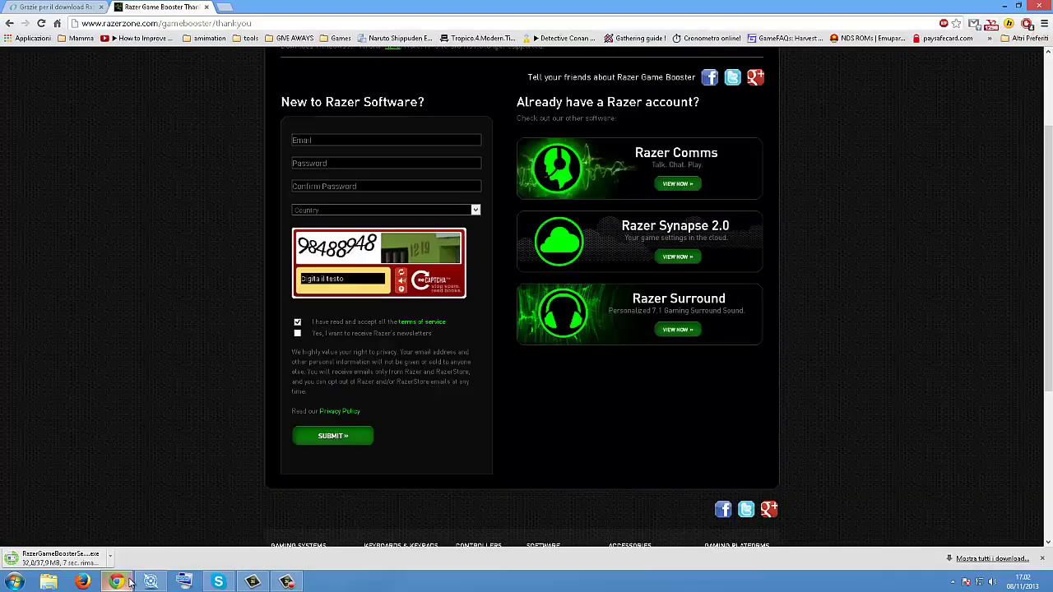
pyautogui.scroll(-2, 199, 492)
pyautogui.scroll(1, 197, 518)
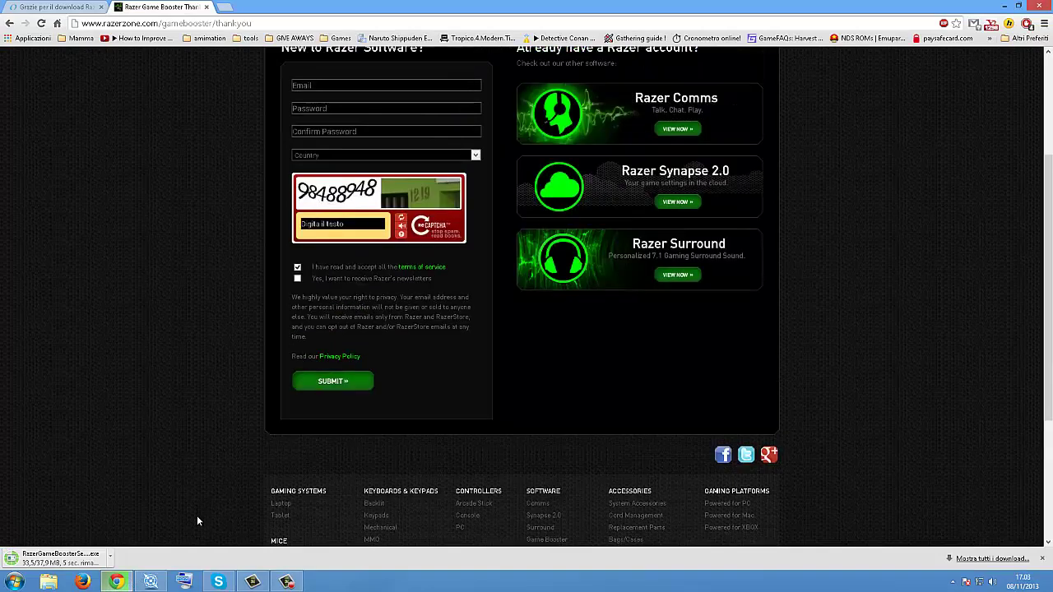
pyautogui.scroll(1, 198, 521)
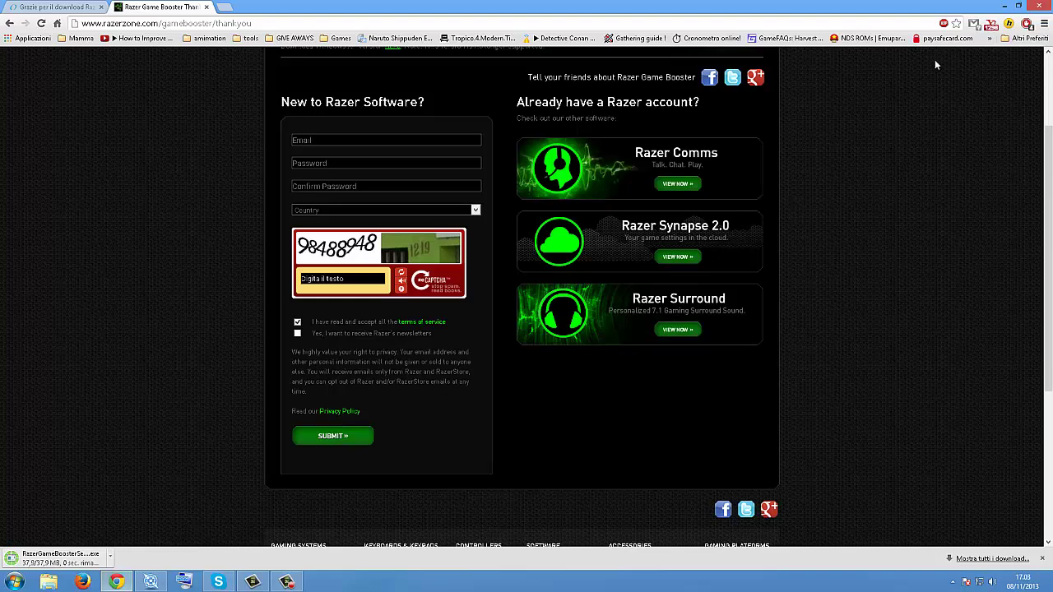
pyautogui.click(1004, 6)
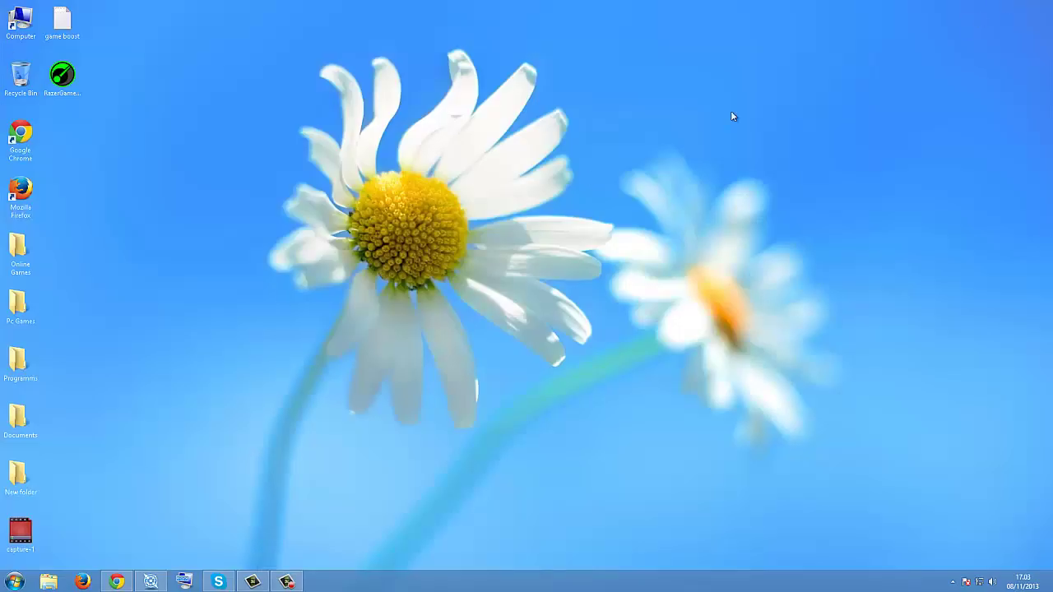
# Step: Run the Razer Game Booster installer past the security warning and welcome page
pyautogui.moveTo(61, 78); pyautogui.dragTo(367, 159)
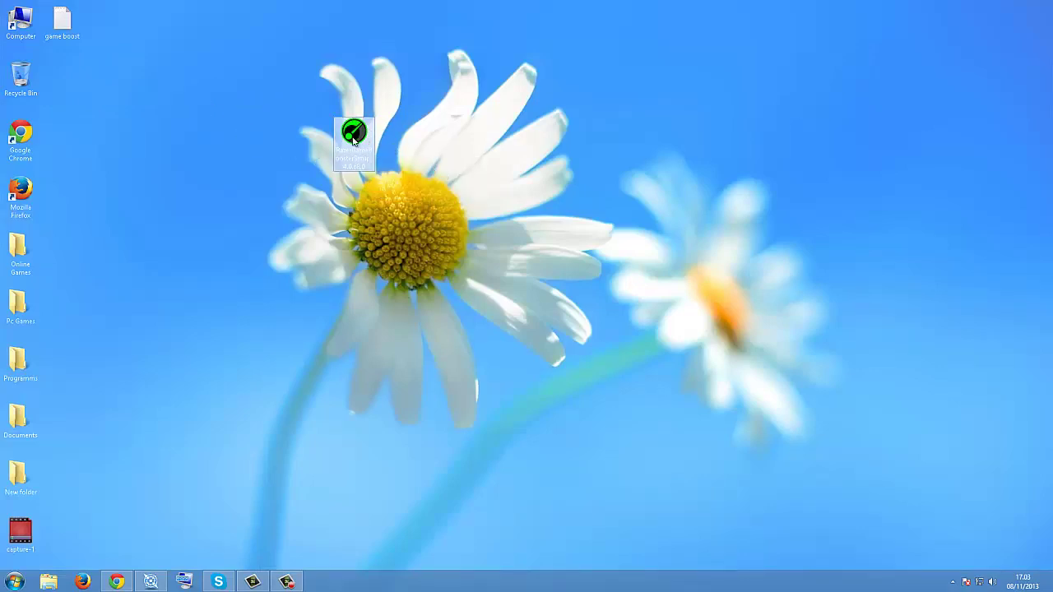
pyautogui.doubleClick(353, 142)
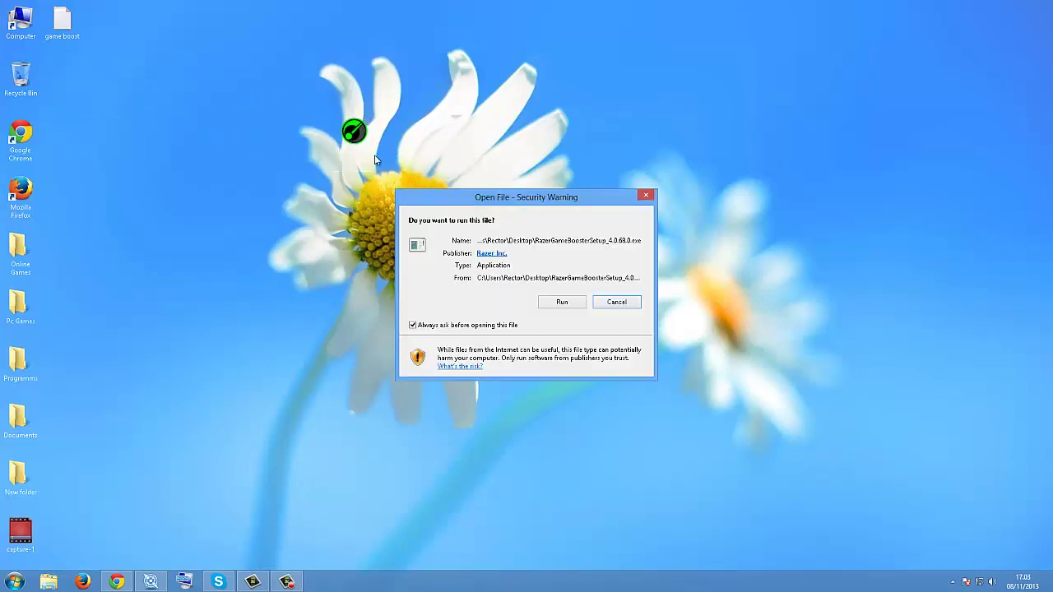
pyautogui.click(543, 301)
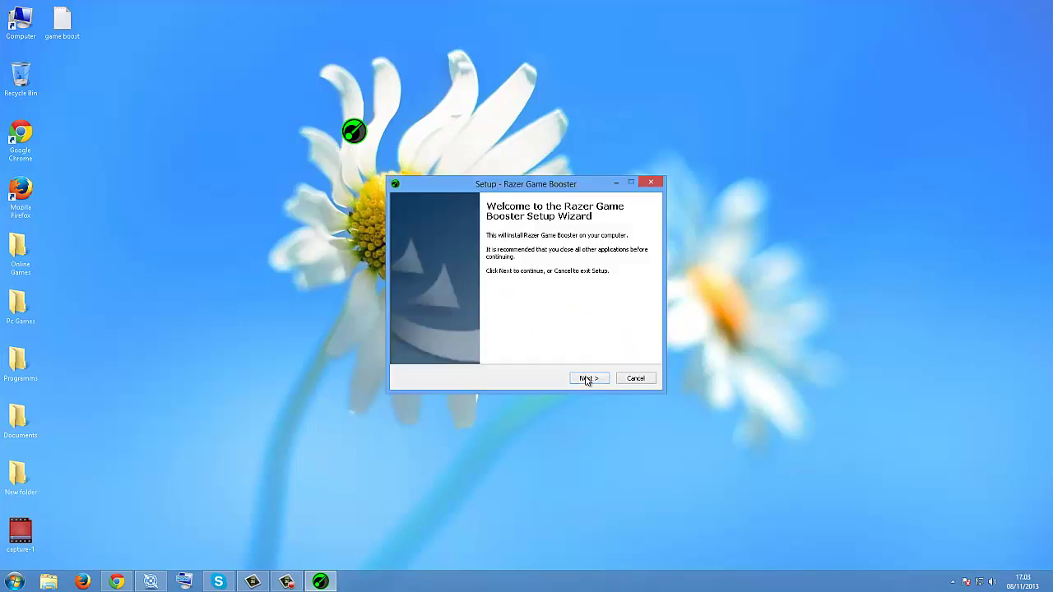
pyautogui.click(589, 378)
pyautogui.click(589, 379)
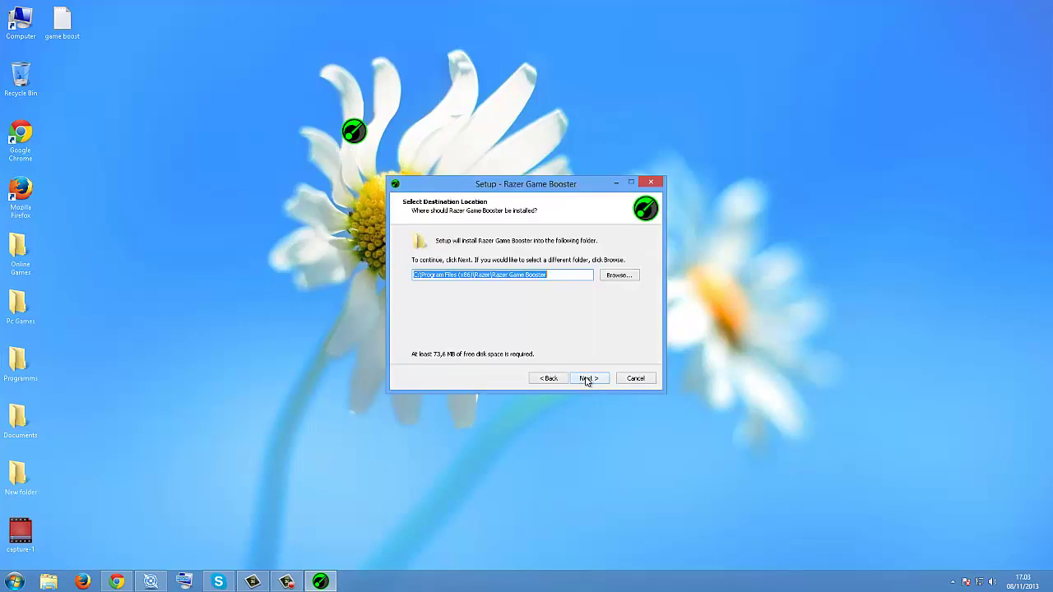
# Step: Set the install location to the Programmi (E:) drive and start installing
pyautogui.click(618, 275)
pyautogui.moveTo(606, 303); pyautogui.dragTo(603, 240)
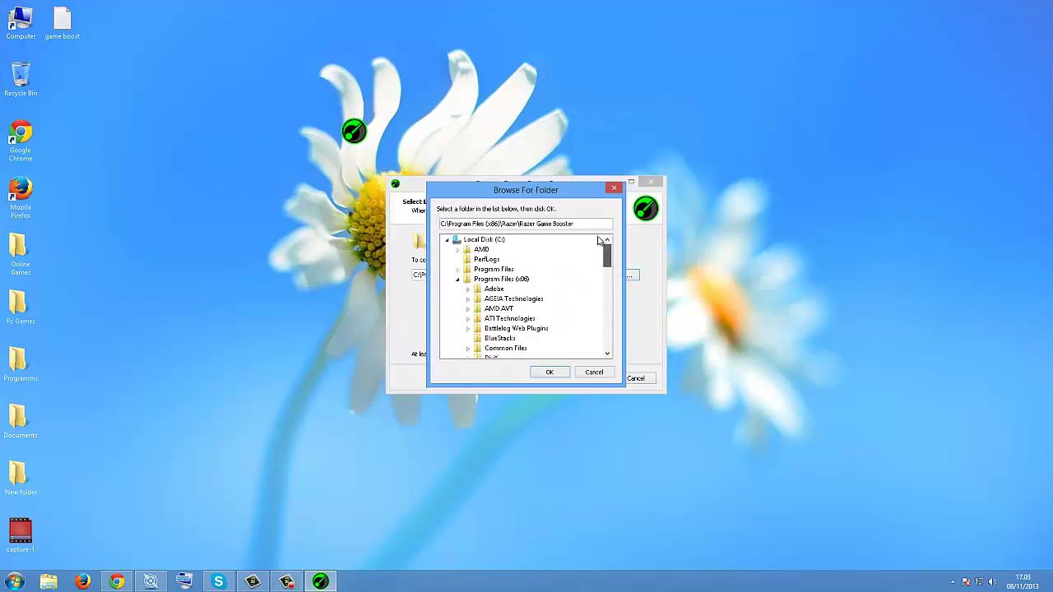
pyautogui.click(448, 239)
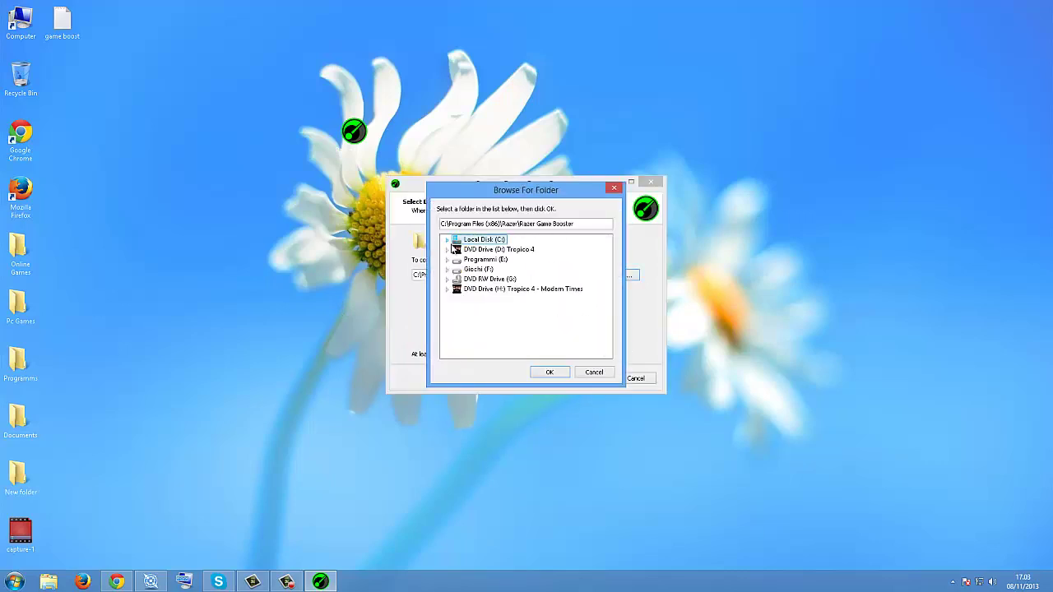
pyautogui.click(483, 260)
pyautogui.click(548, 372)
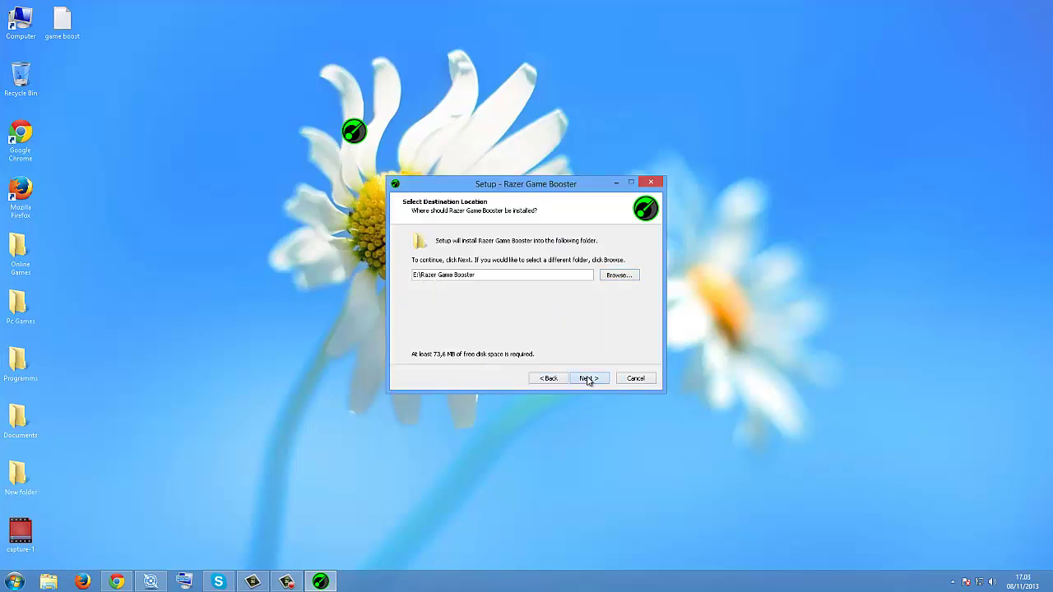
pyautogui.click(586, 378)
pyautogui.click(602, 379)
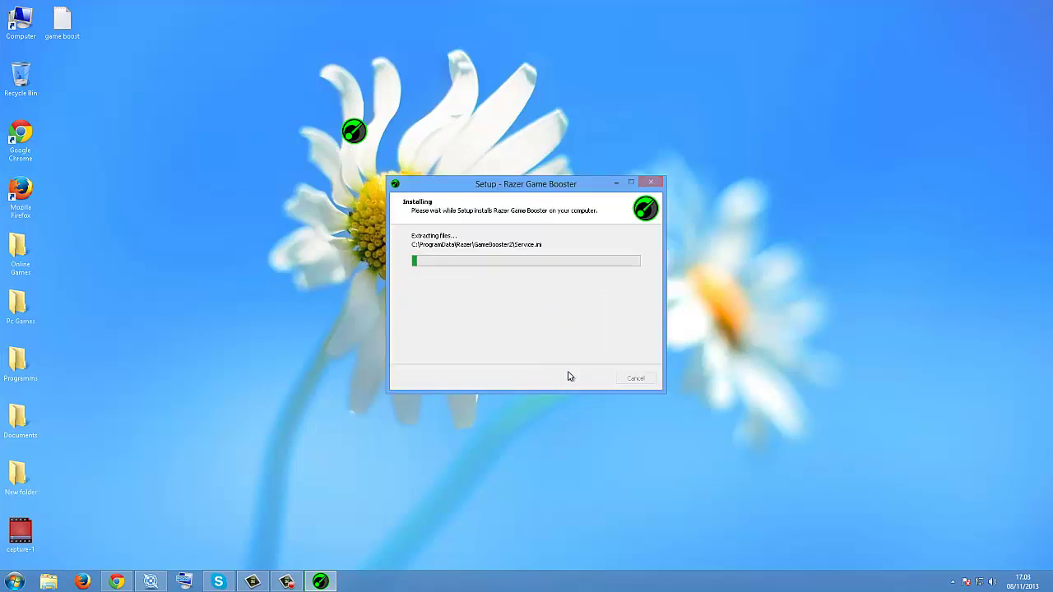
# Step: Untick Launch Razer Game Booster and finish the setup
pyautogui.moveTo(283, 582)
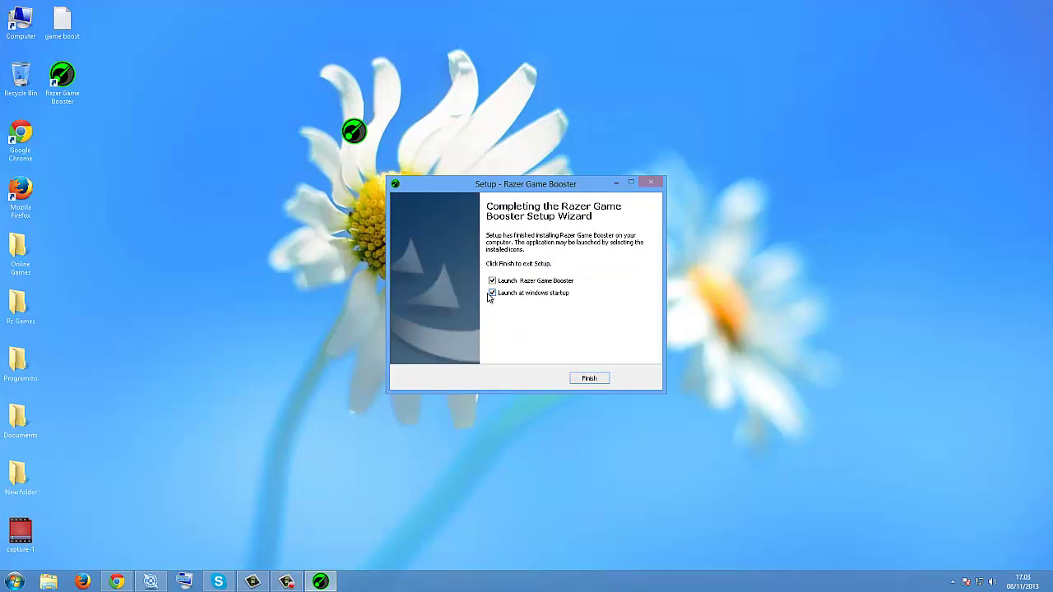
pyautogui.click(492, 281)
pyautogui.click(589, 379)
pyautogui.click(293, 577)
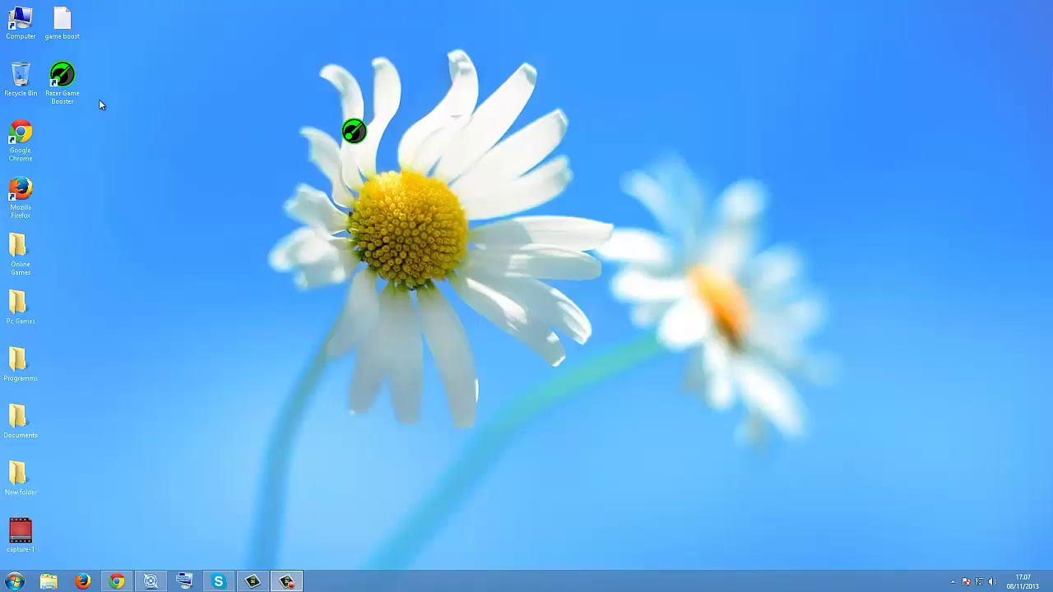
# Step: Launch Razer Game Booster from the desktop and log in with the account e-mail and password
pyautogui.doubleClick(68, 97)
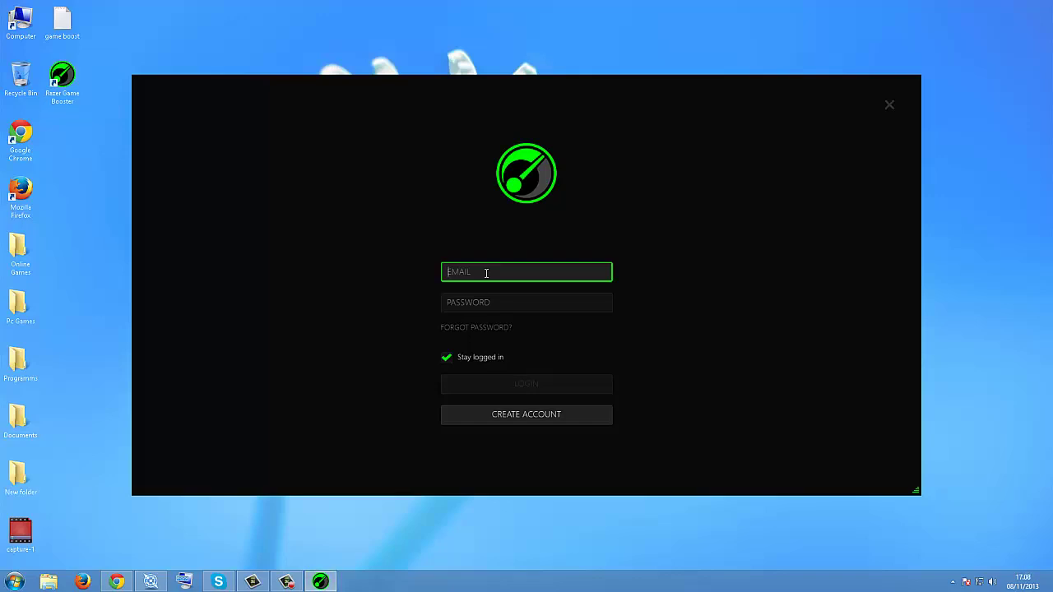
pyautogui.press('Tab')
pyautogui.write('***')
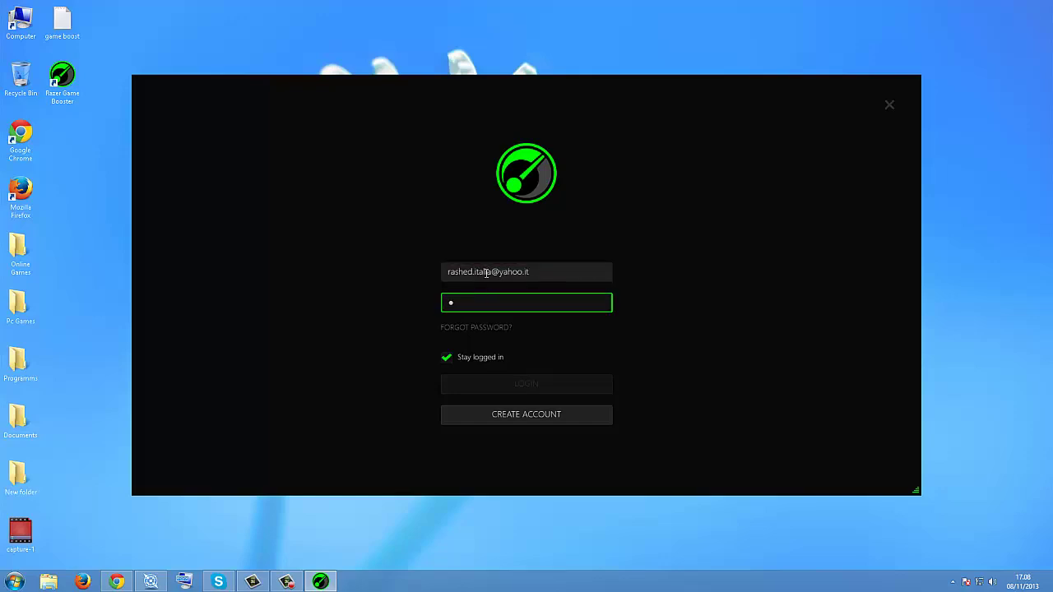
pyautogui.write('*****')
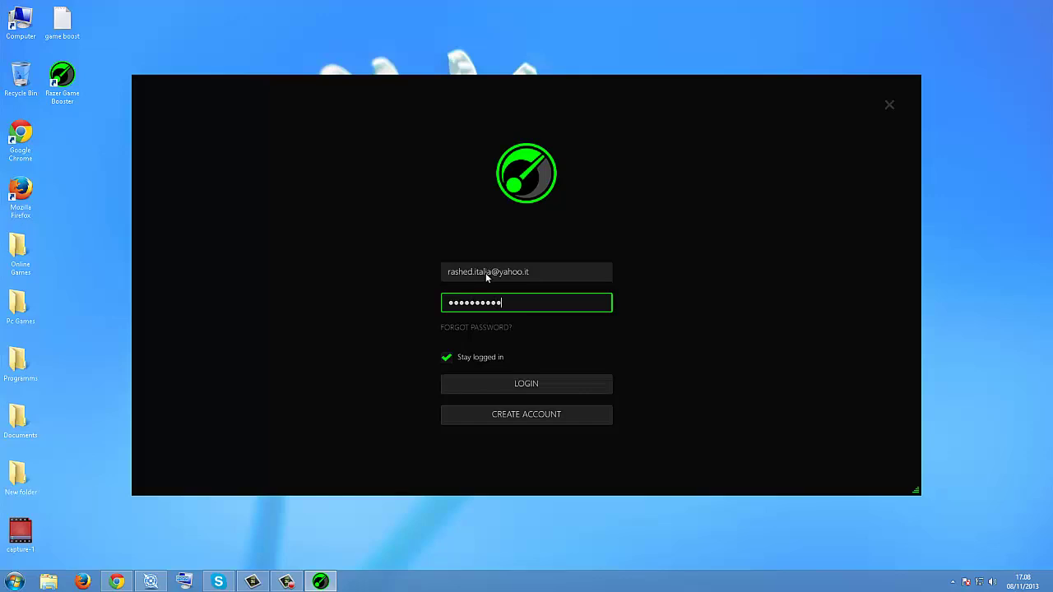
pyautogui.press('Return')
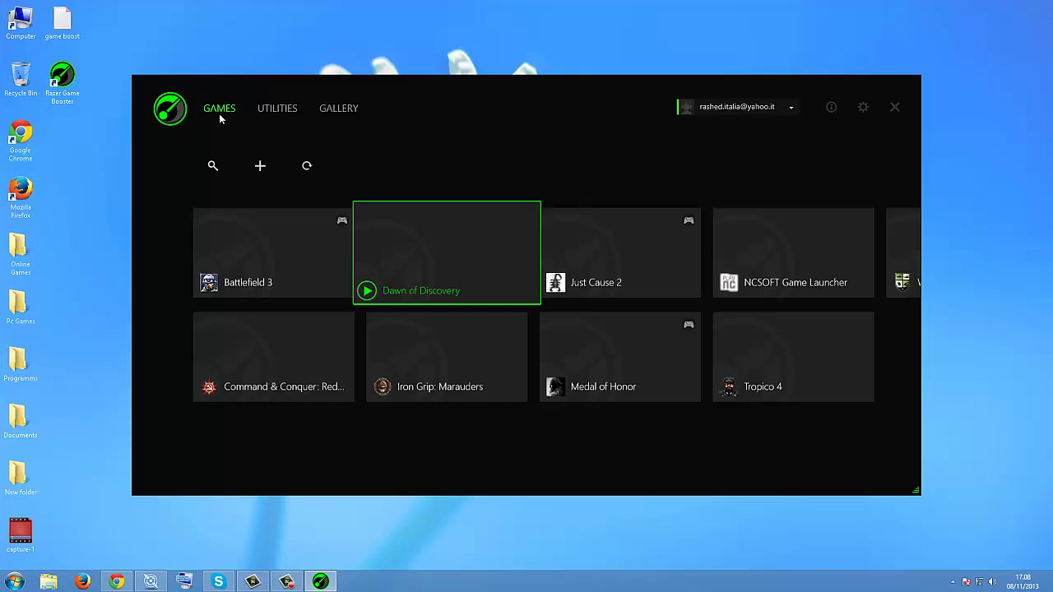
# Step: Open Utilities, check the Profile and About (version 4.0.68.0) settings, then return to Boost
pyautogui.click(292, 111)
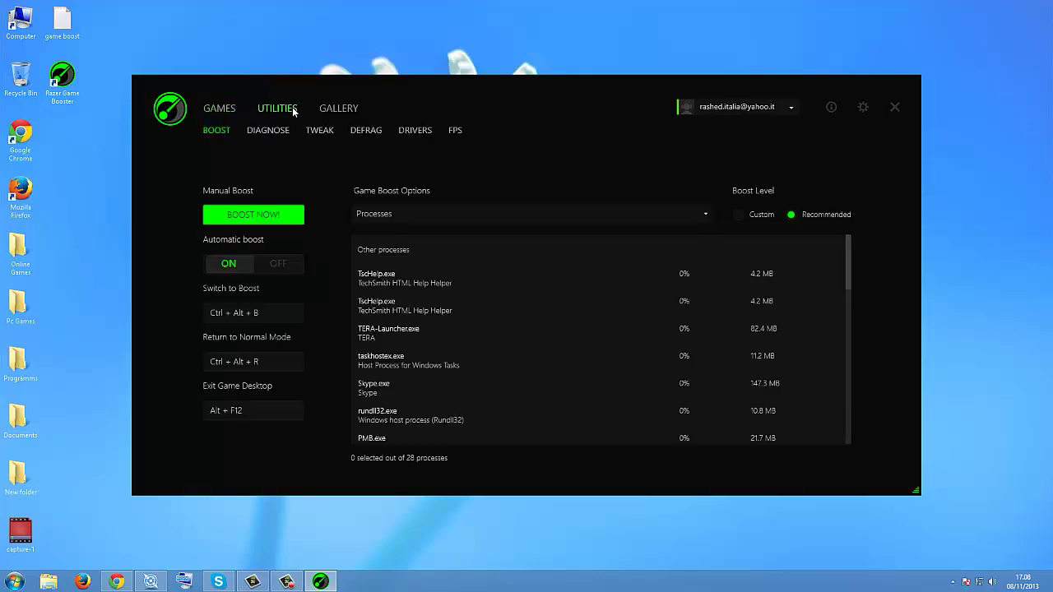
pyautogui.click(865, 114)
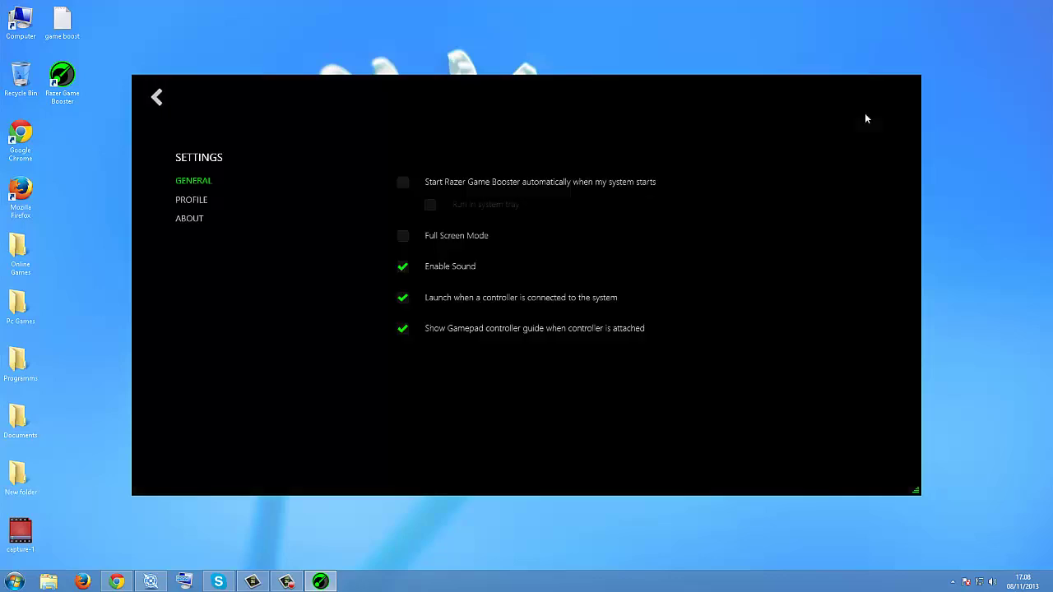
pyautogui.click(198, 204)
pyautogui.click(199, 220)
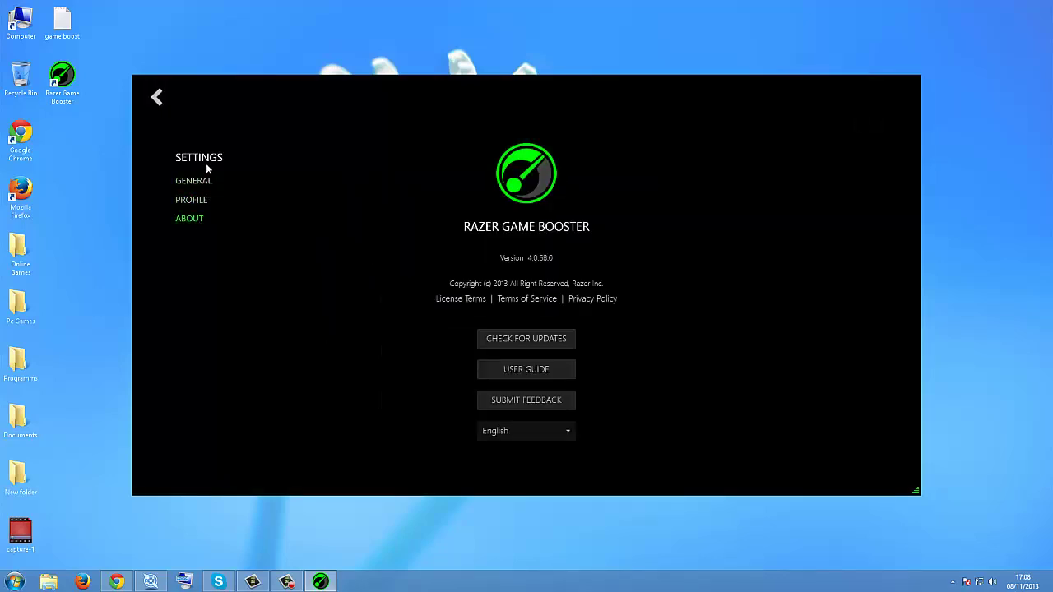
pyautogui.click(158, 98)
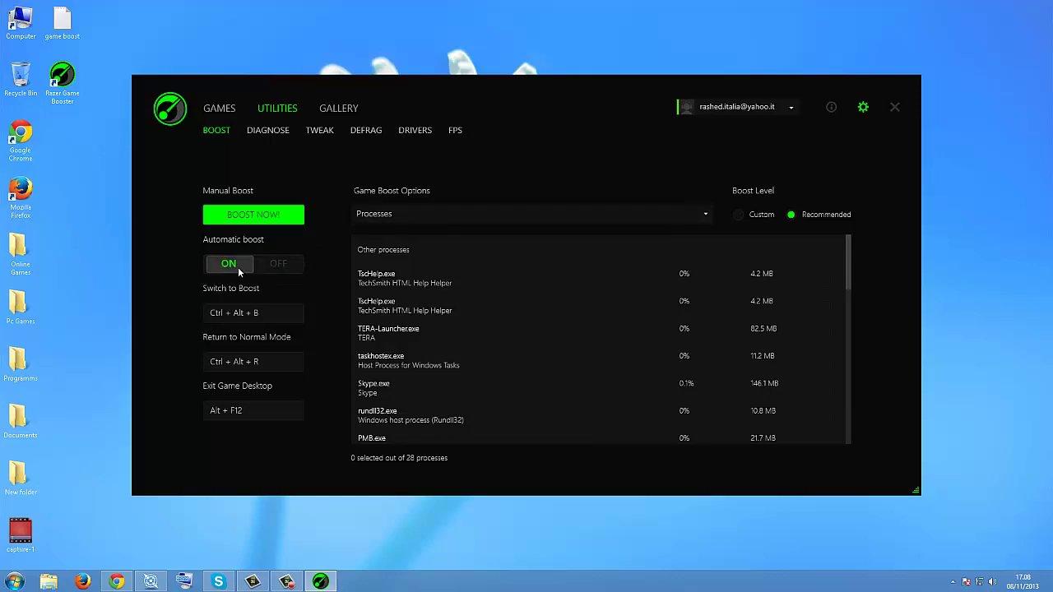
# Step: Toggle Automatic boost off and on, leaving it on
pyautogui.click(286, 267)
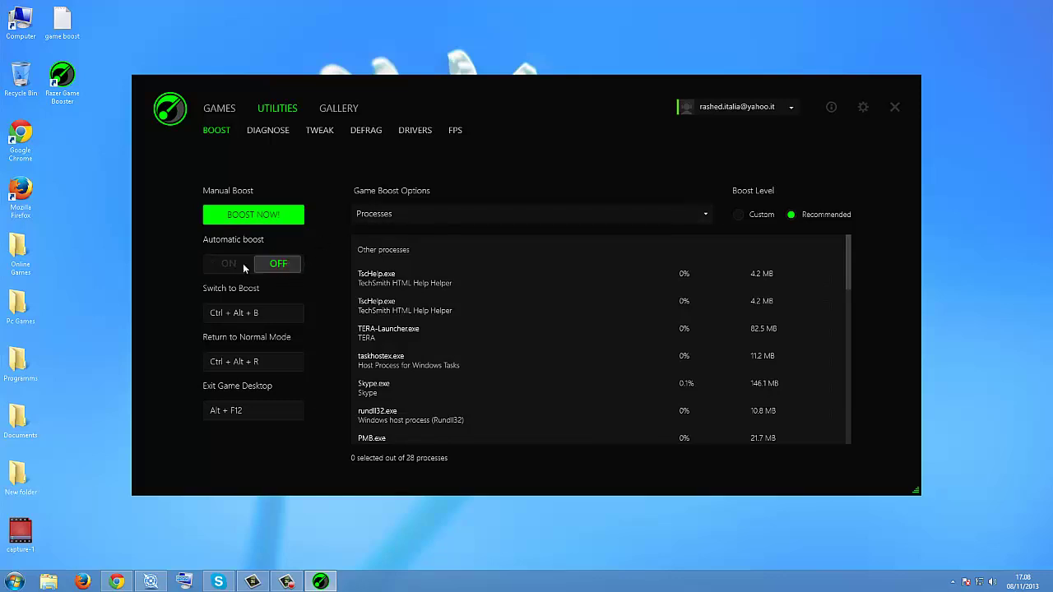
pyautogui.click(255, 264)
pyautogui.click(260, 264)
pyautogui.click(237, 264)
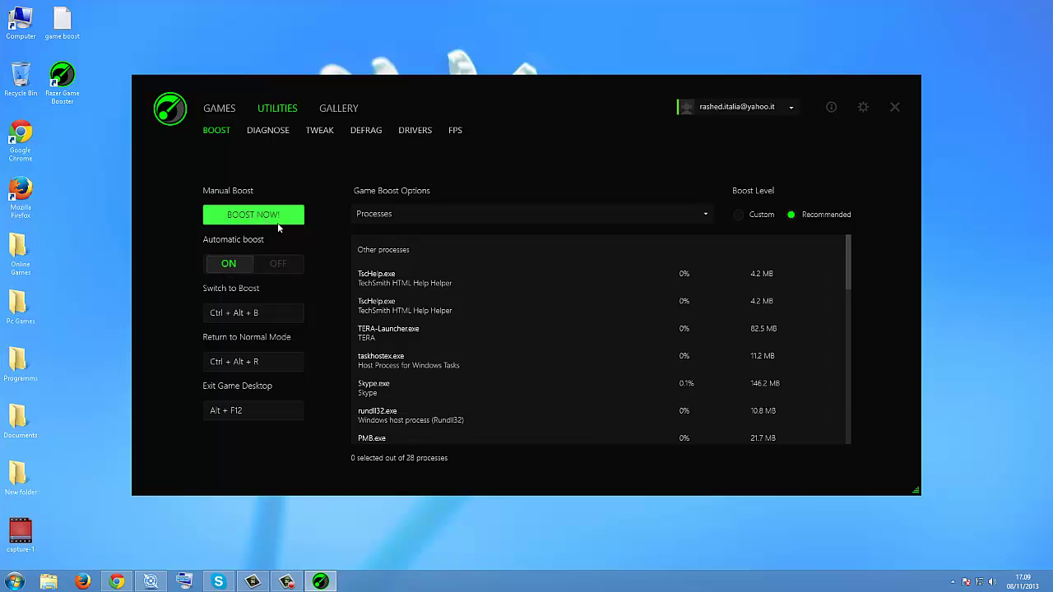
pyautogui.scroll(-3, 456, 282)
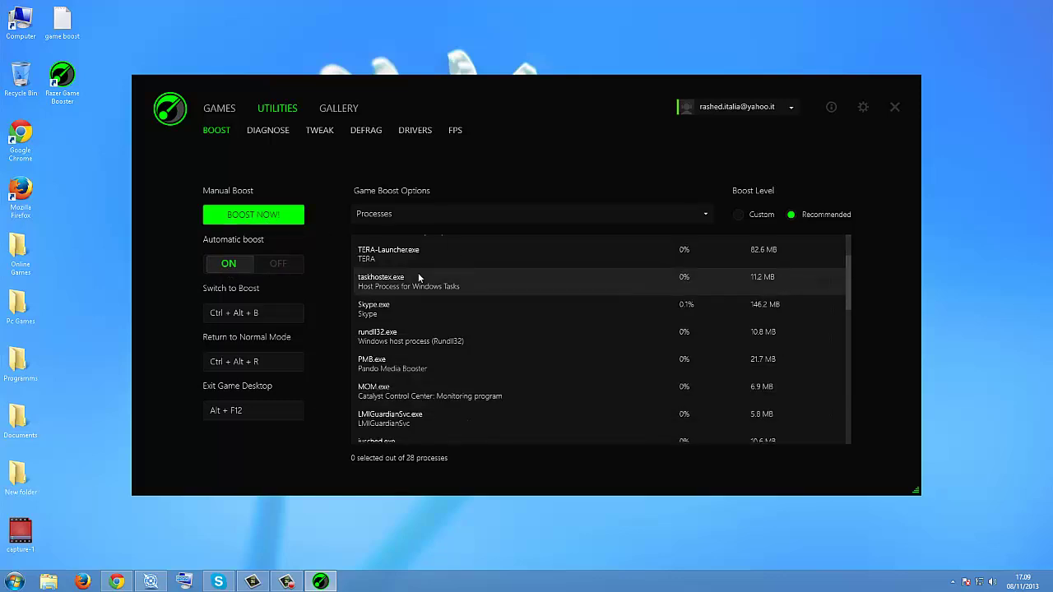
pyautogui.scroll(2, 418, 277)
pyautogui.scroll(1, 417, 278)
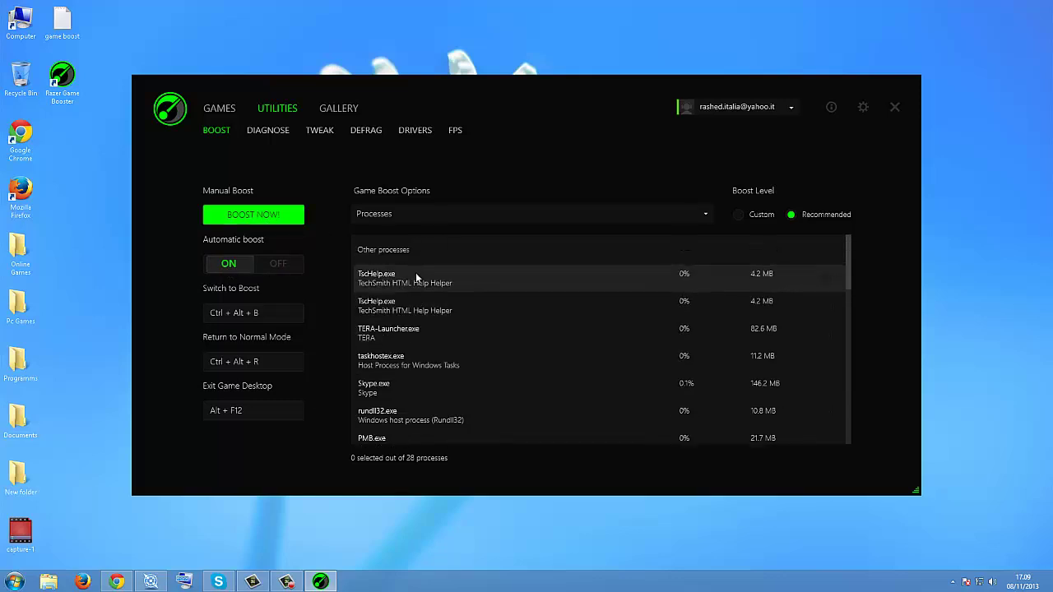
# Step: Tick and untick the TscHelp.exe and TERA-Launcher.exe processes, leaving them deselected
pyautogui.click(703, 274)
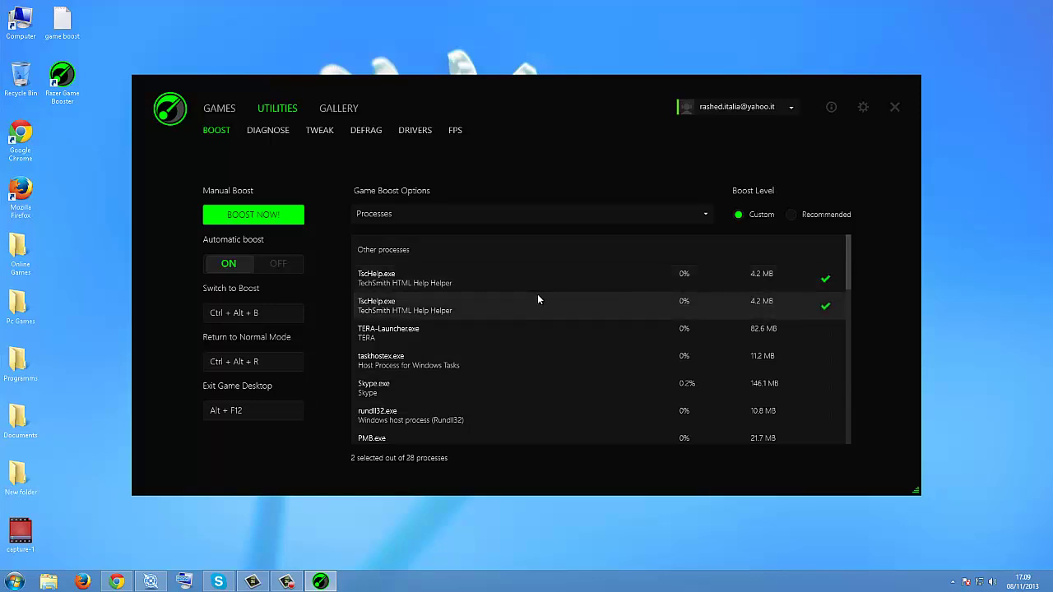
pyautogui.click(498, 283)
pyautogui.scroll(-1, 485, 325)
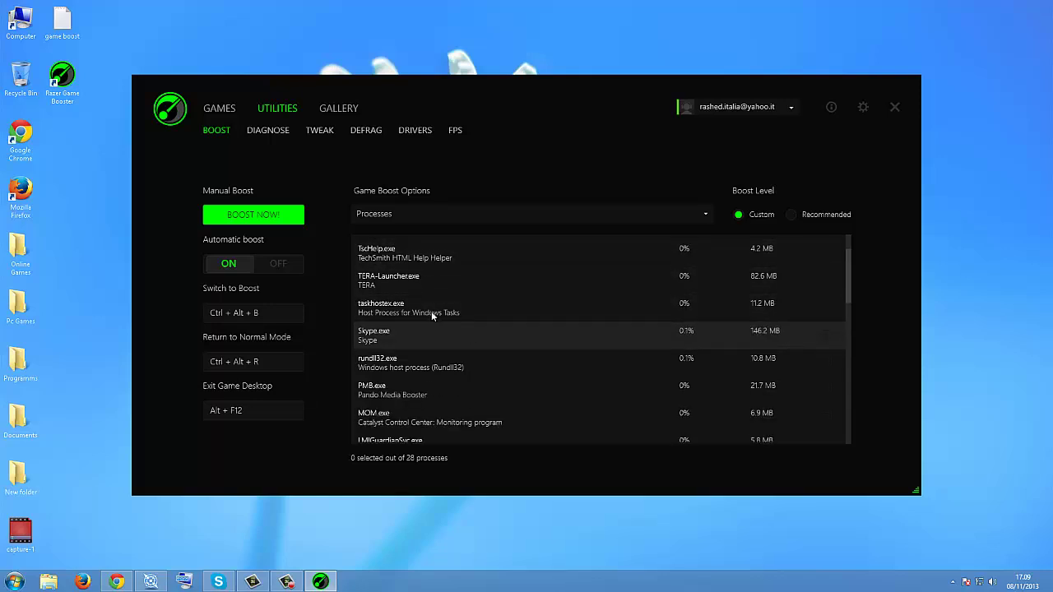
pyautogui.scroll(-1, 420, 296)
pyautogui.scroll(1, 406, 283)
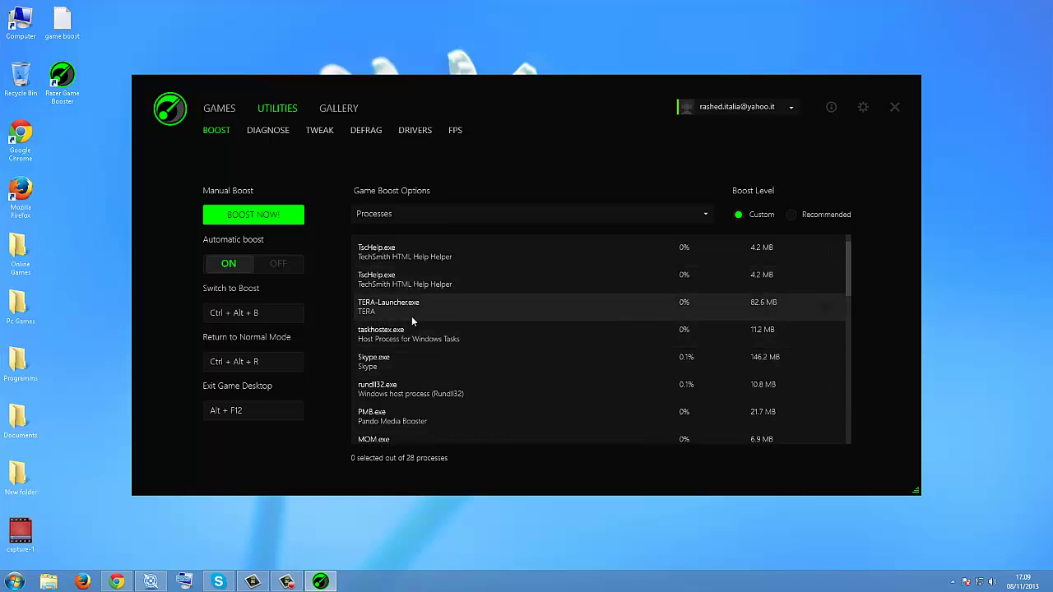
pyautogui.click(400, 307)
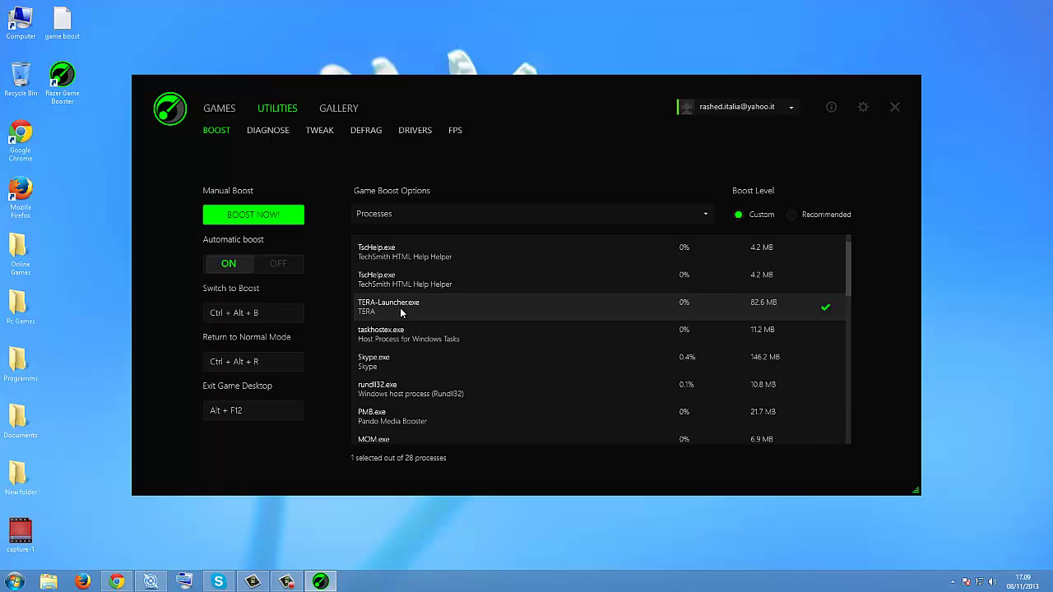
pyautogui.click(400, 308)
pyautogui.click(403, 310)
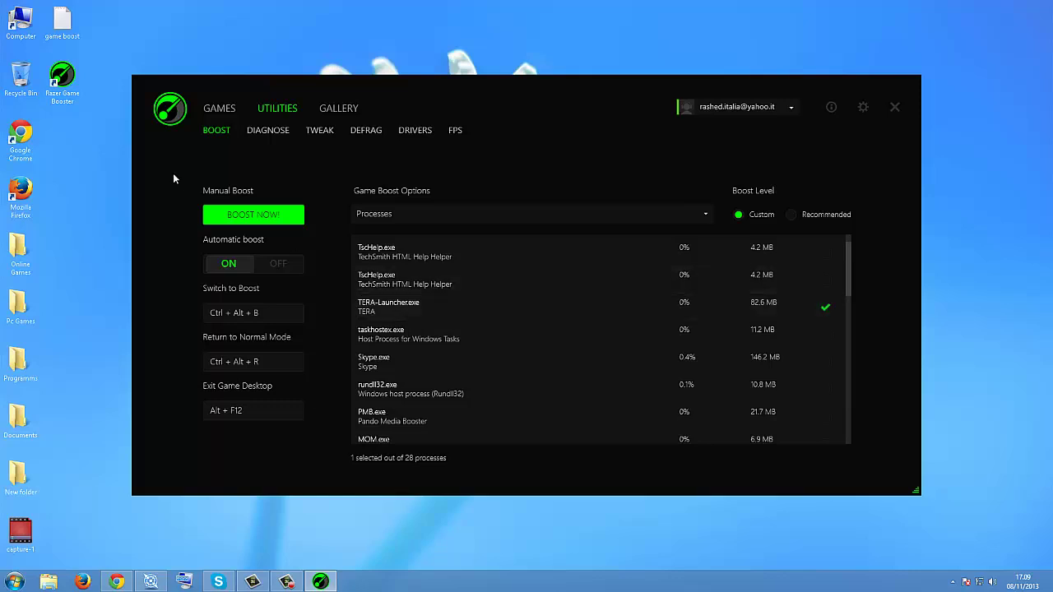
pyautogui.click(400, 310)
# Step: Run a manual boost, set Boost Level to Recommended, and restore normal mode
pyautogui.click(257, 217)
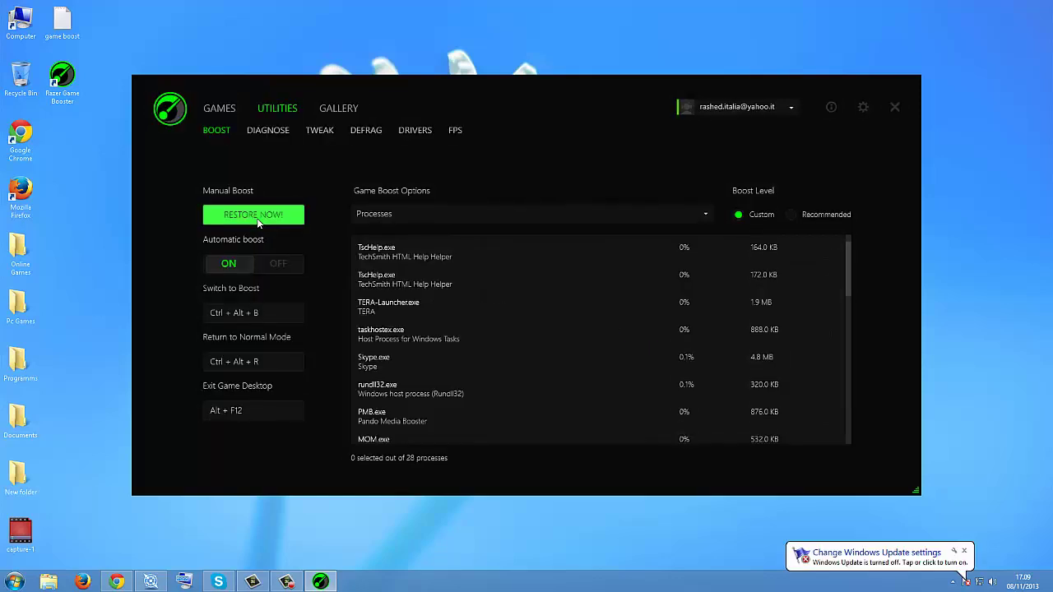
pyautogui.click(814, 216)
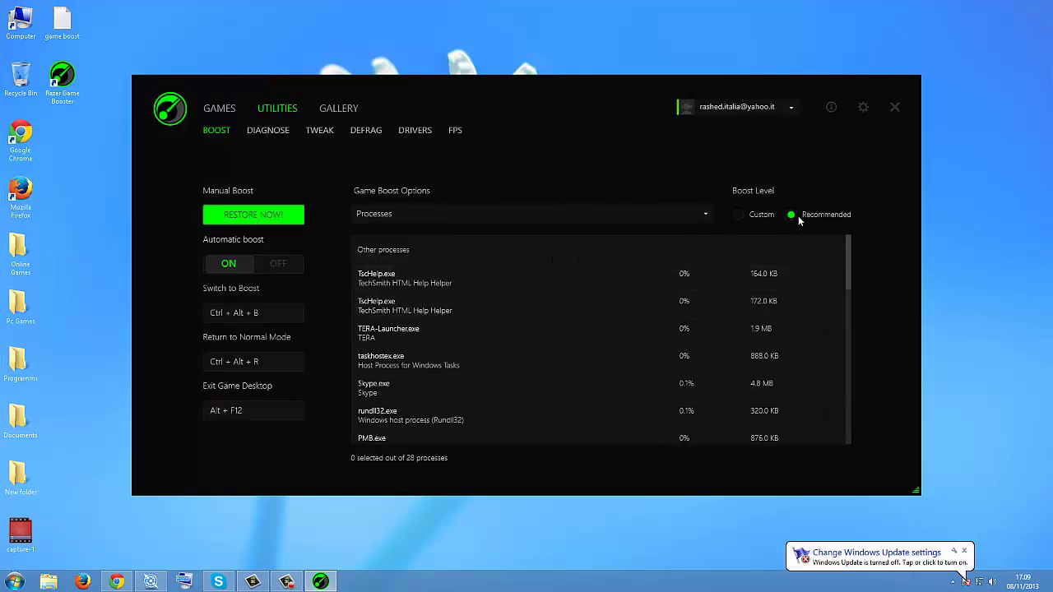
pyautogui.click(278, 219)
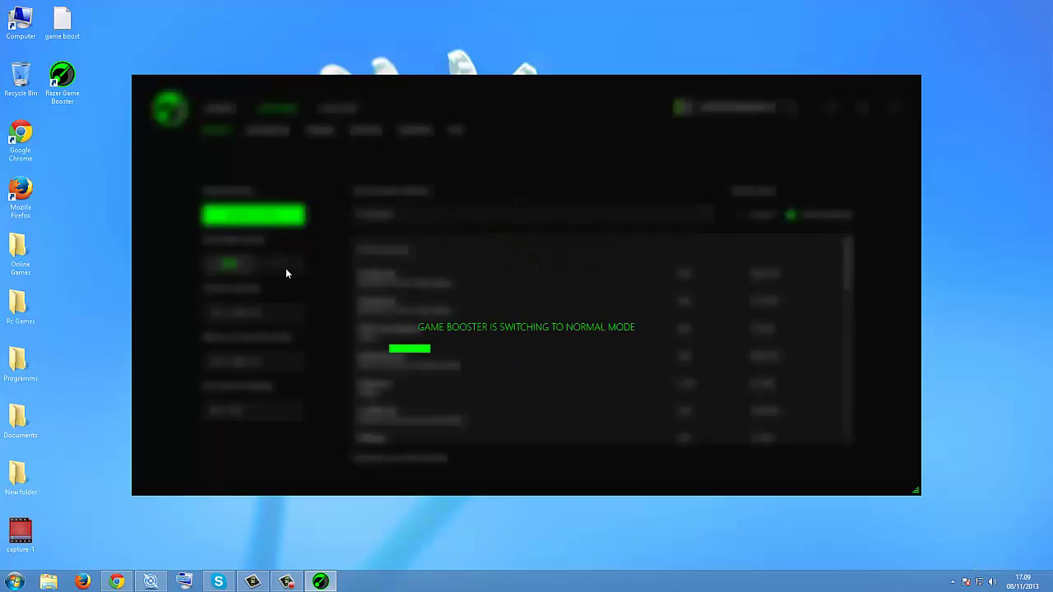
# Step: Run another manual boost, then close Razer Game Booster and reopen it from the tray
pyautogui.click(246, 217)
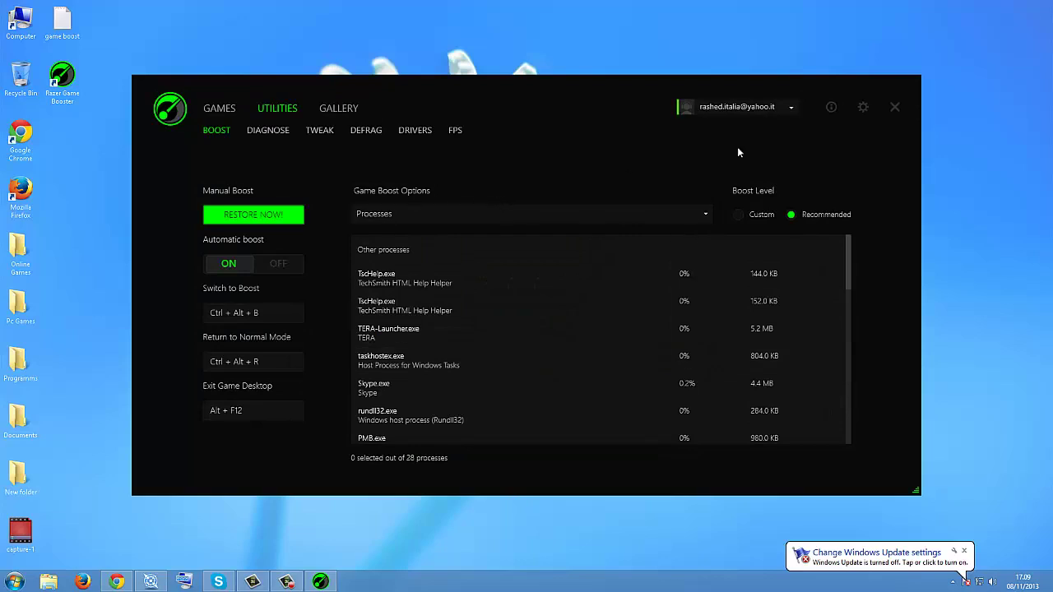
pyautogui.click(894, 107)
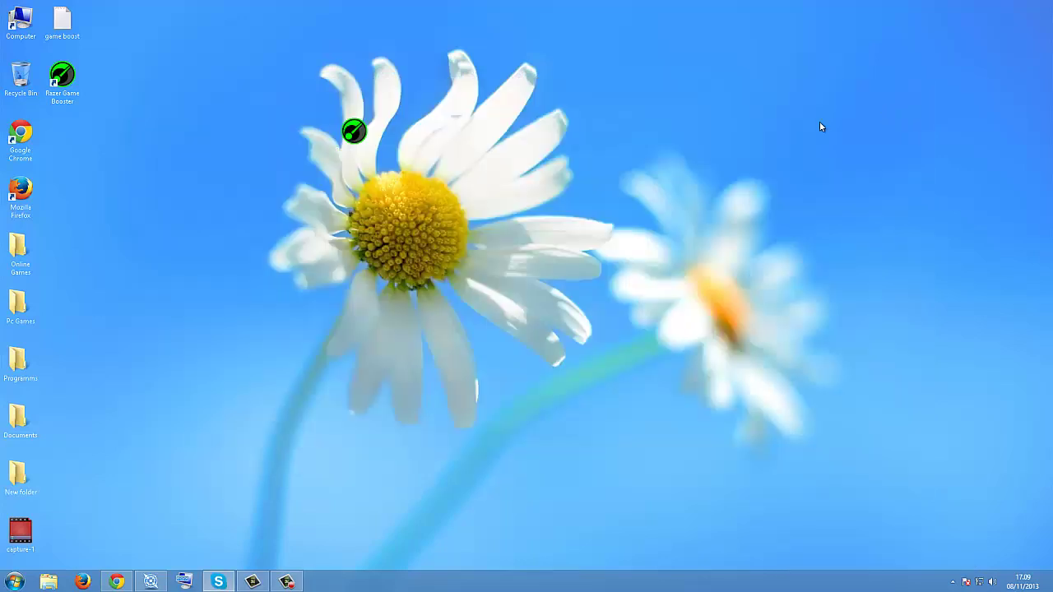
pyautogui.click(952, 582)
pyautogui.click(952, 525)
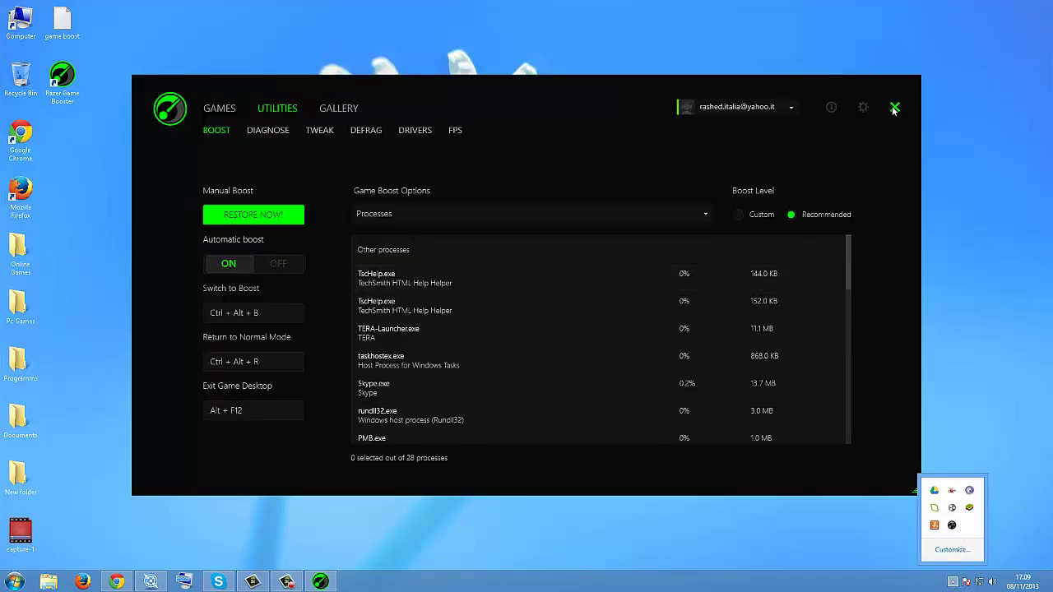
pyautogui.click(494, 233)
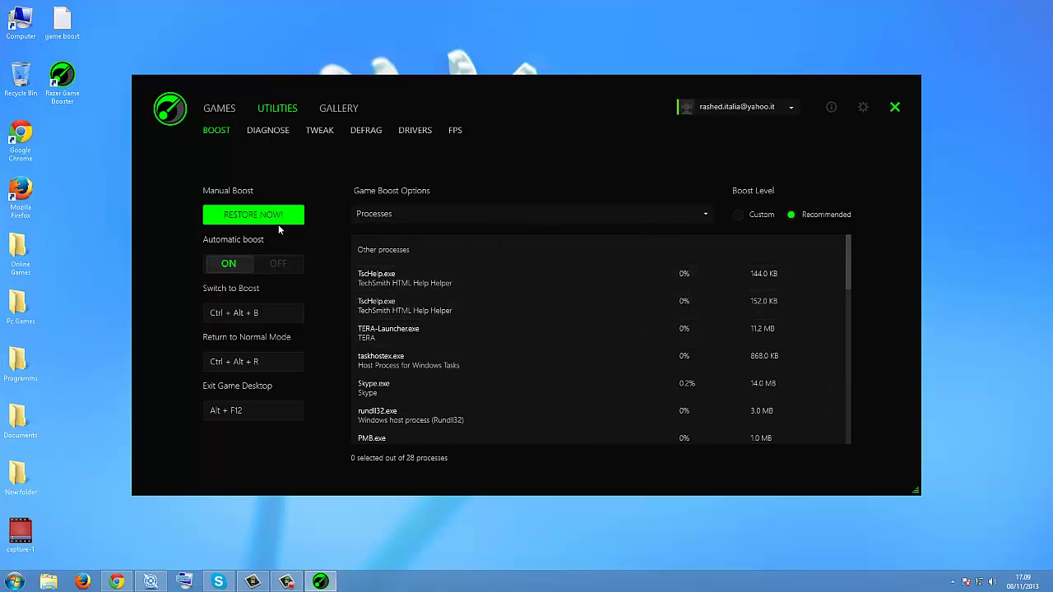
# Step: Try the Custom boost level with TERA-Launcher marked to close, and start a boost
pyautogui.click(736, 216)
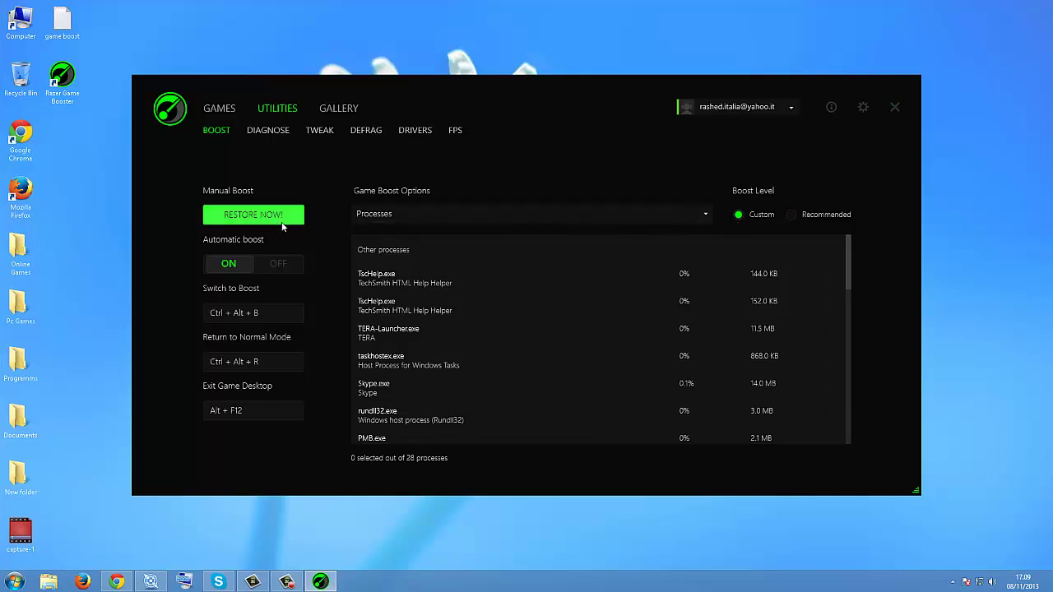
pyautogui.click(262, 216)
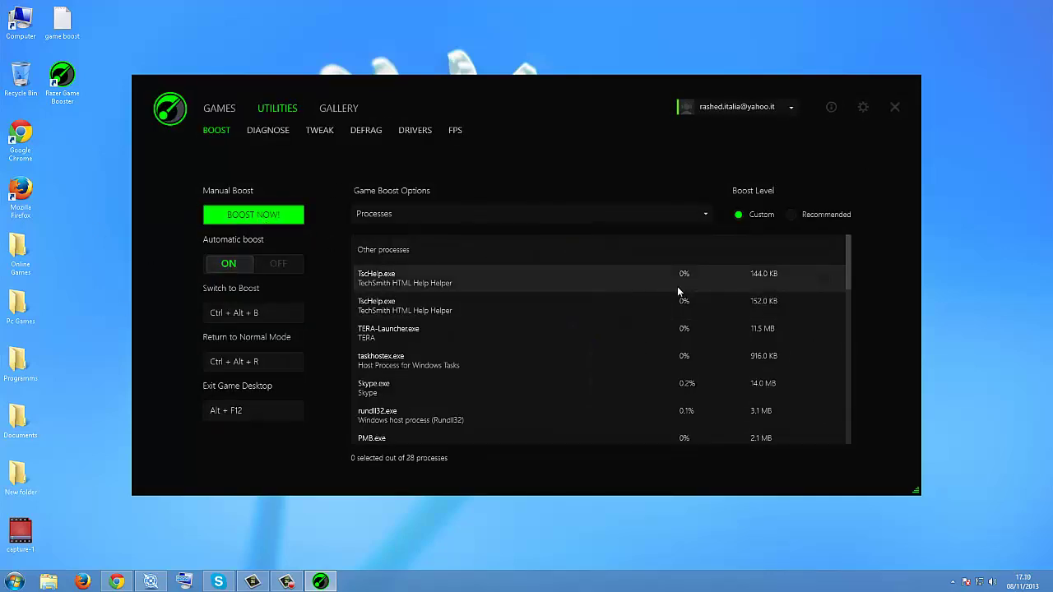
pyautogui.click(773, 330)
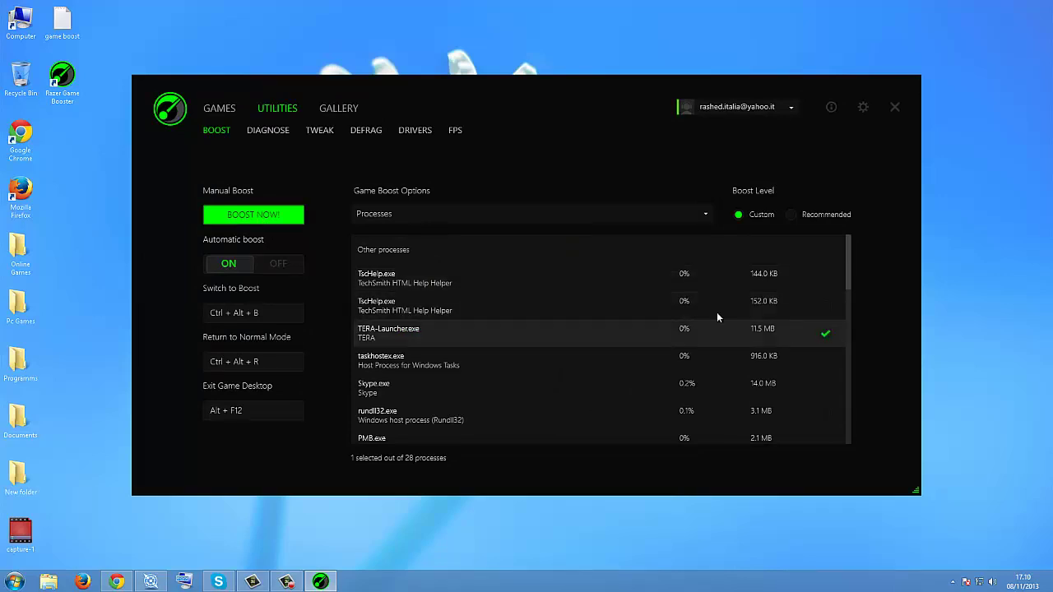
pyautogui.click(254, 214)
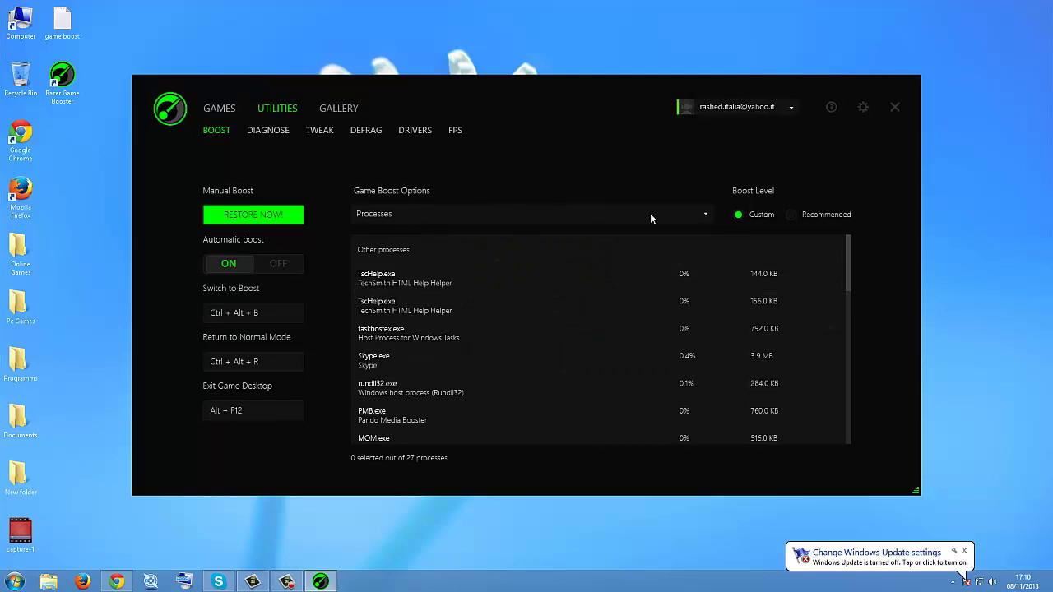
# Step: Return to the Recommended level, restore normal mode, boost again, and close Game Booster
pyautogui.click(790, 215)
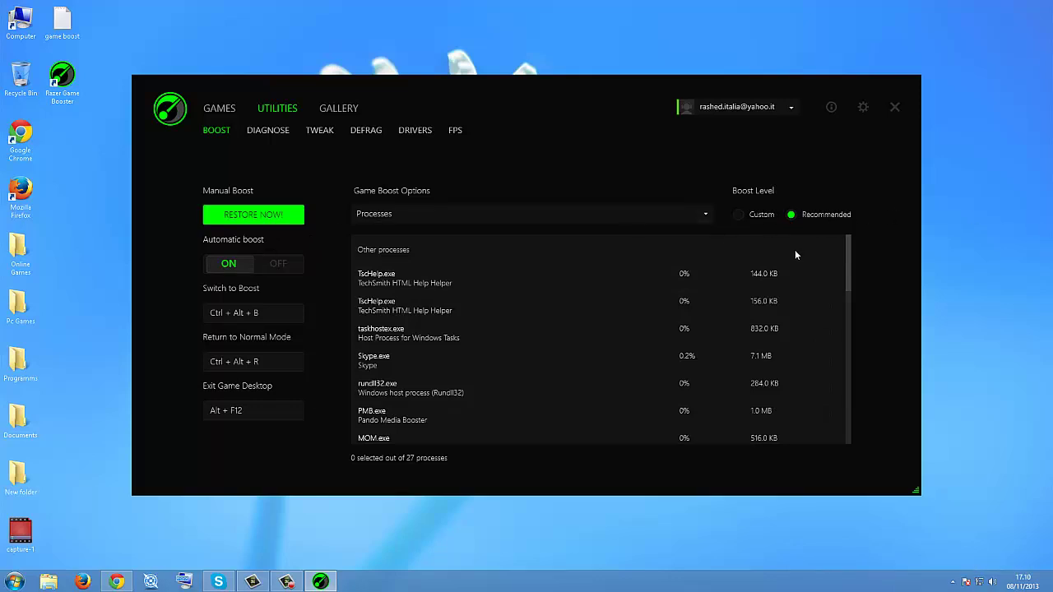
pyautogui.click(253, 215)
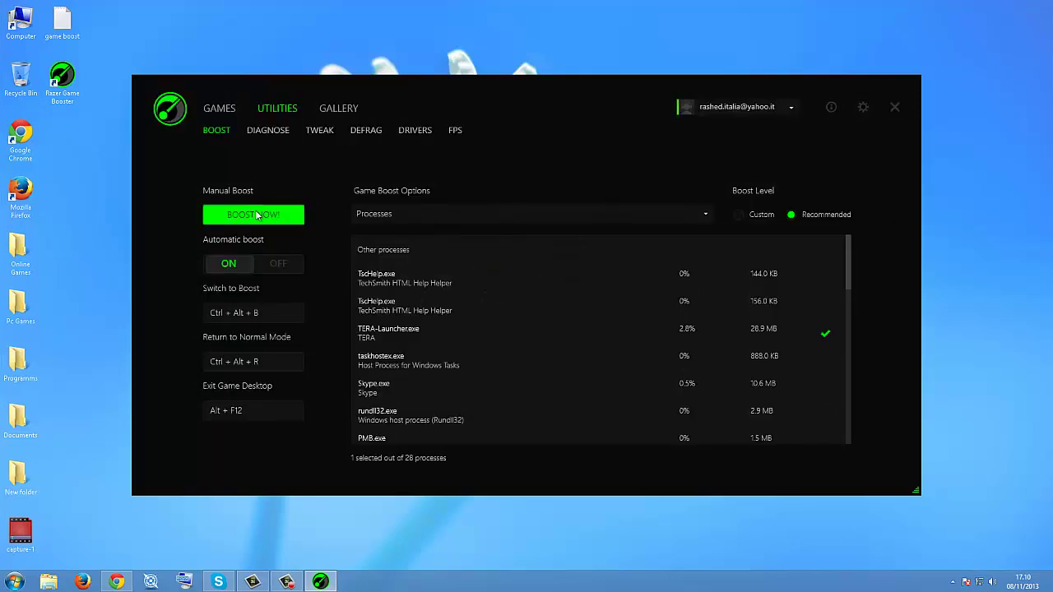
pyautogui.click(258, 215)
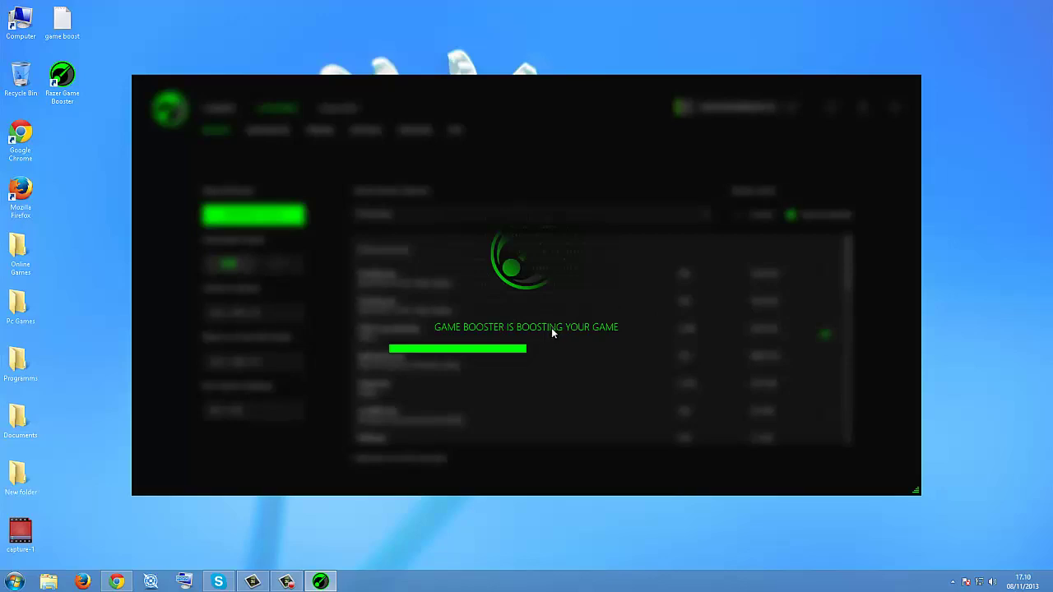
pyautogui.click(894, 107)
# Step: Dismiss the update notice, exit BitTorrent from the tray, and place the setup icon beside Chrome
pyautogui.click(964, 552)
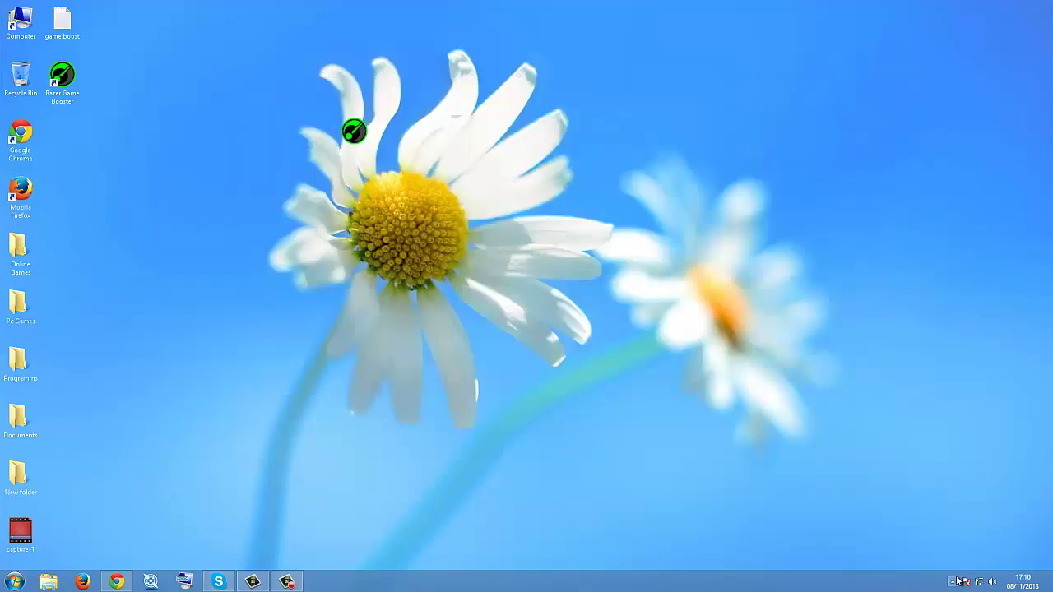
pyautogui.click(953, 580)
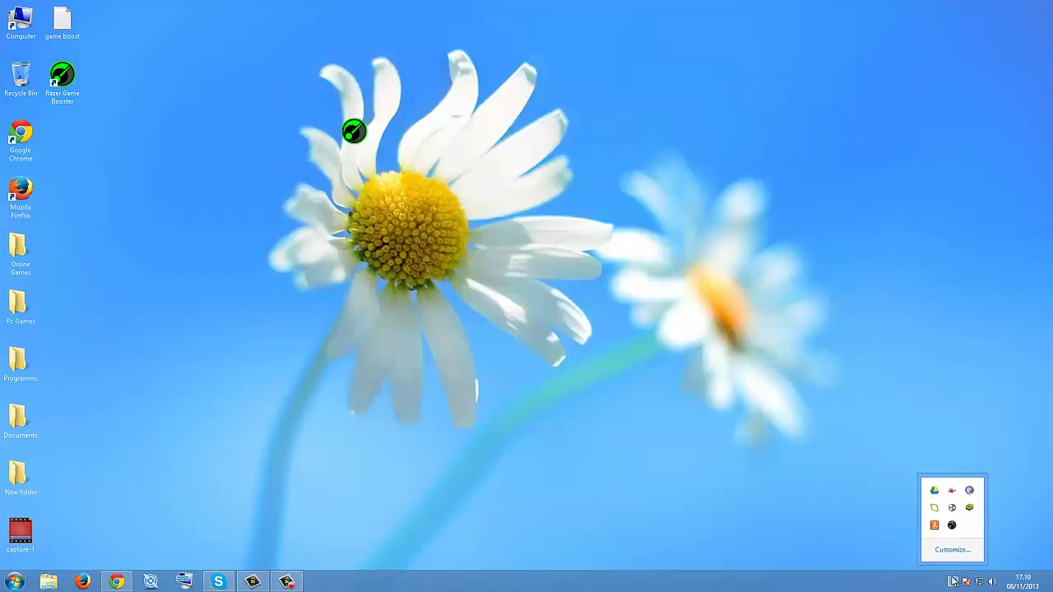
pyautogui.rightClick(954, 491)
pyautogui.click(958, 463)
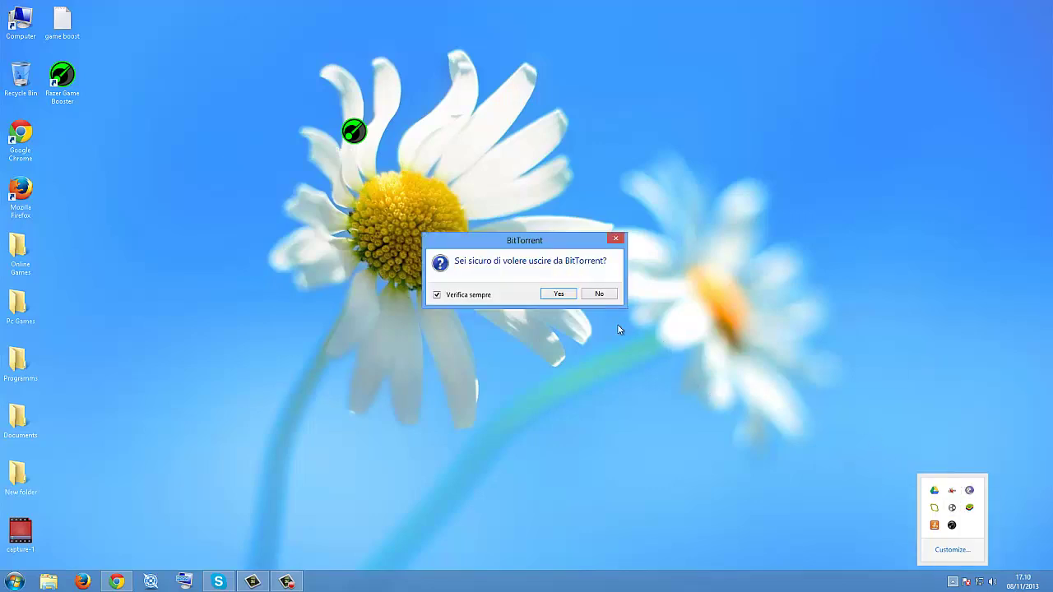
pyautogui.click(559, 297)
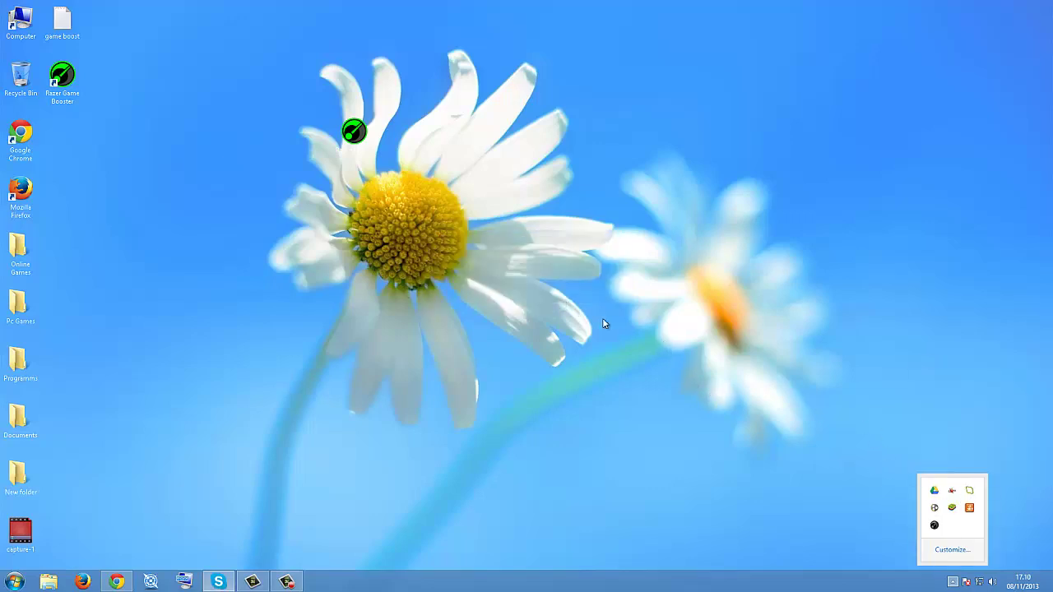
pyautogui.click(953, 583)
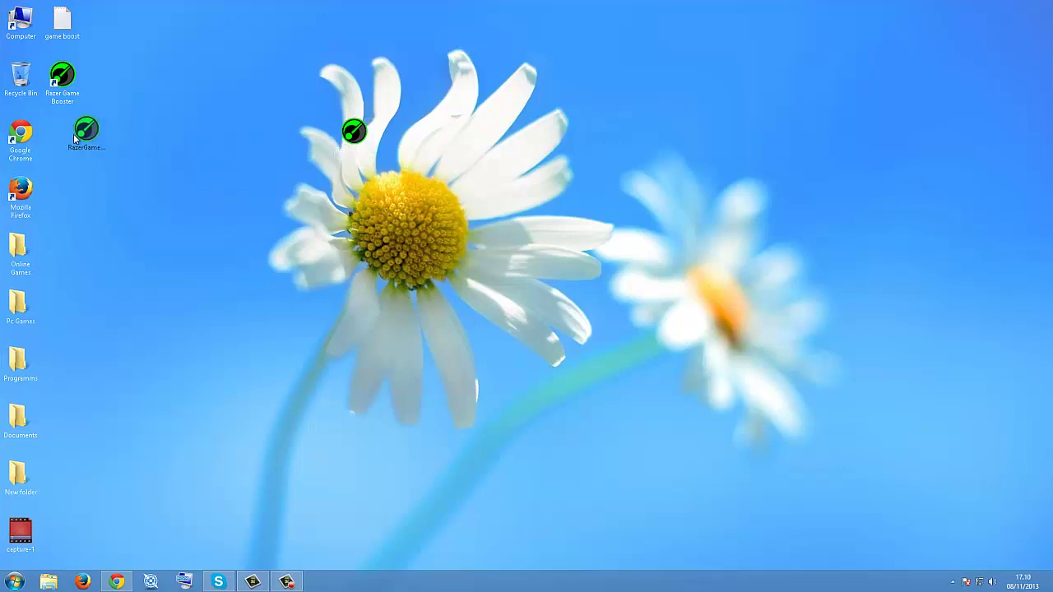
pyautogui.moveTo(55, 127); pyautogui.dragTo(58, 130)
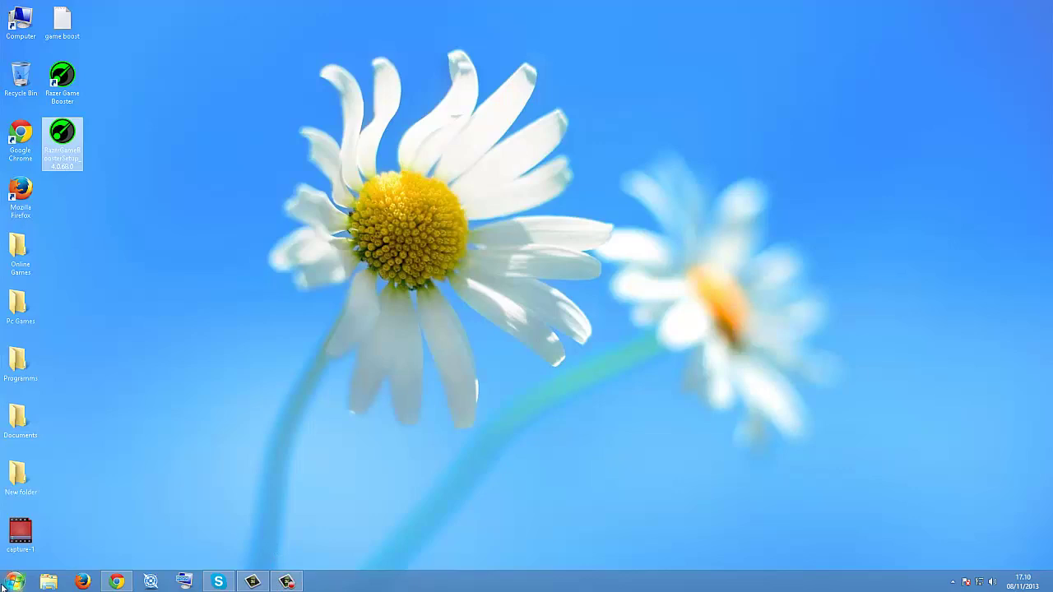
# Step: Open the 'game boost' notes in Notepad from the Start menu, read them, and close Notepad
pyautogui.click(13, 581)
pyautogui.click(216, 200)
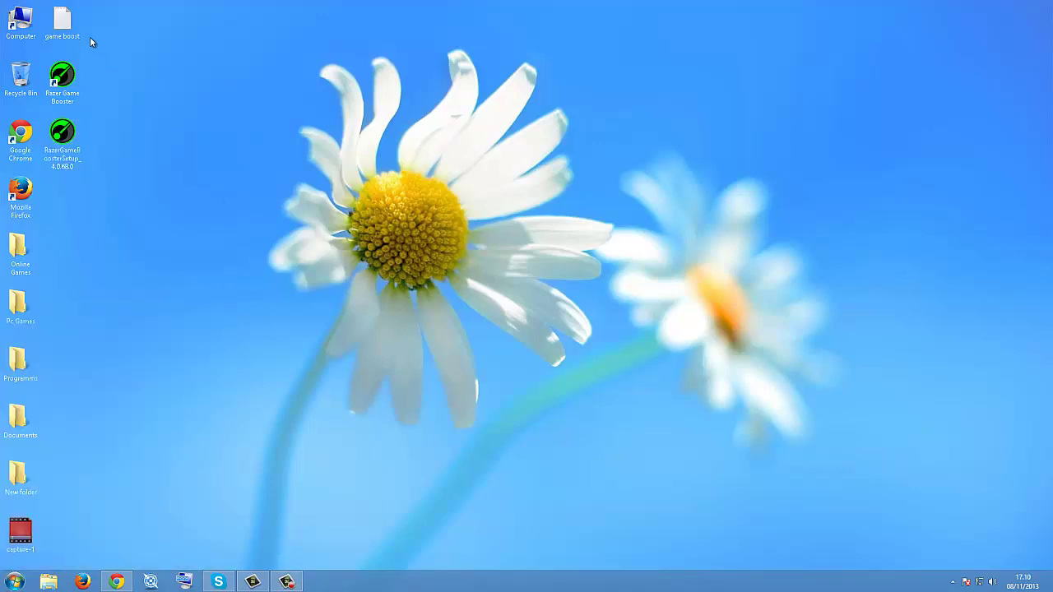
pyautogui.doubleClick(62, 20)
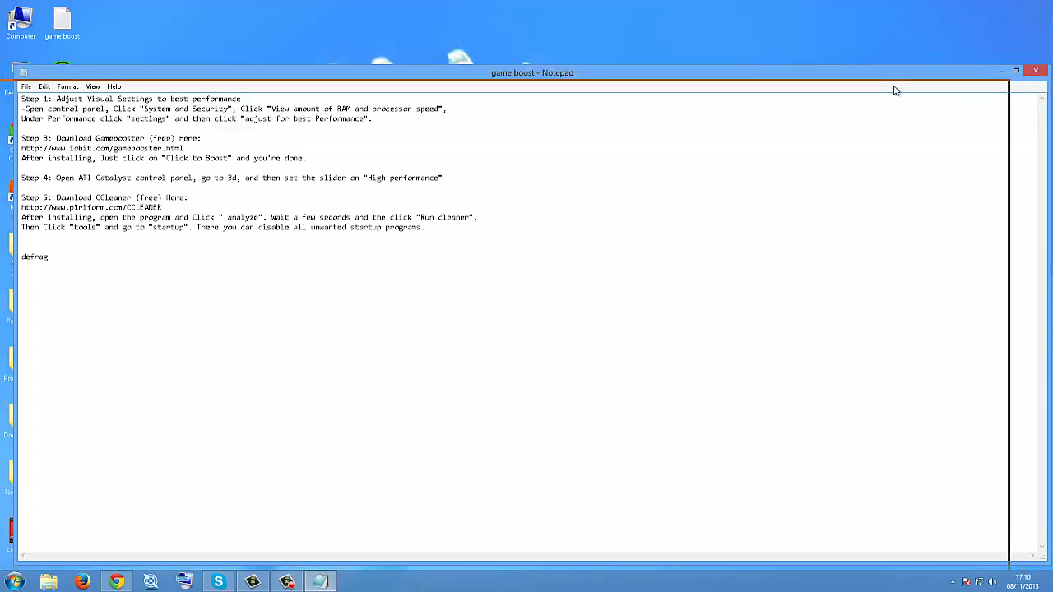
pyautogui.moveTo(912, 78); pyautogui.dragTo(938, 78)
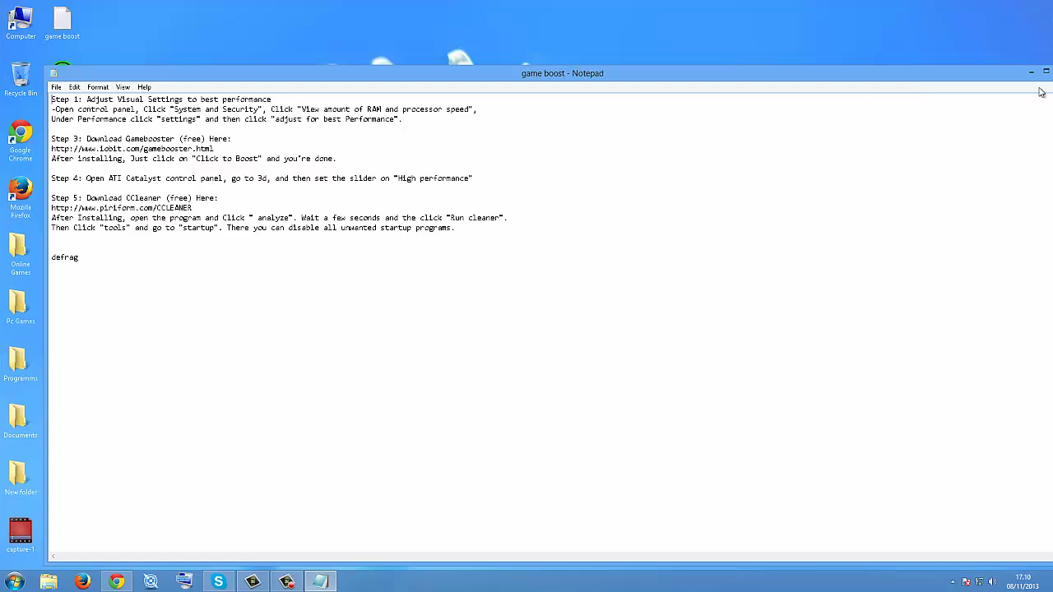
pyautogui.moveTo(768, 80); pyautogui.dragTo(550, 78)
pyautogui.click(826, 72)
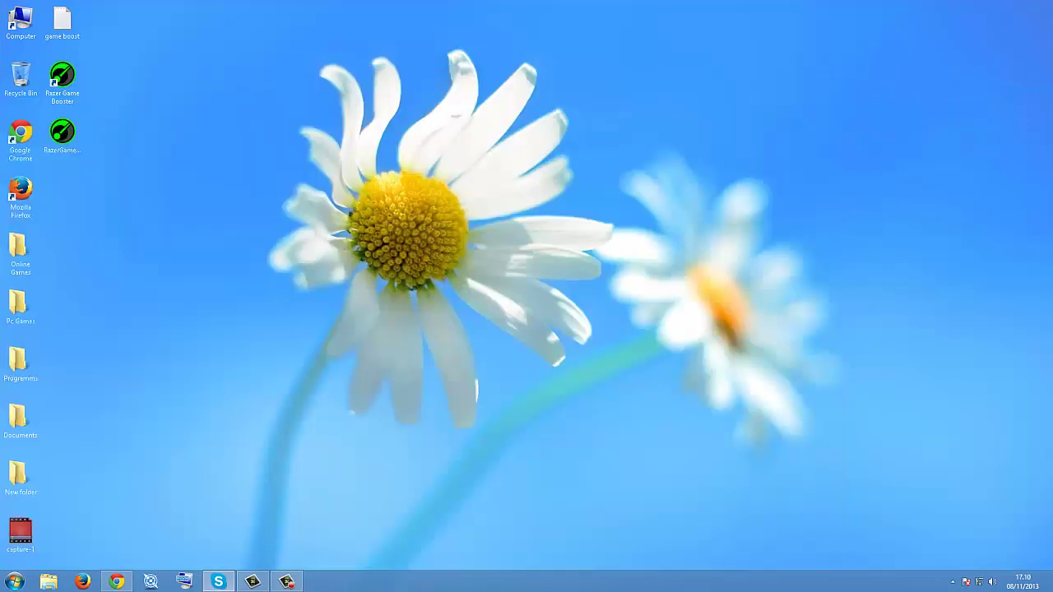
# Step: Search 'ccleaner' in a new Chrome tab and open Piriform's CCleaner download page
pyautogui.click(14, 581)
pyautogui.click(249, 403)
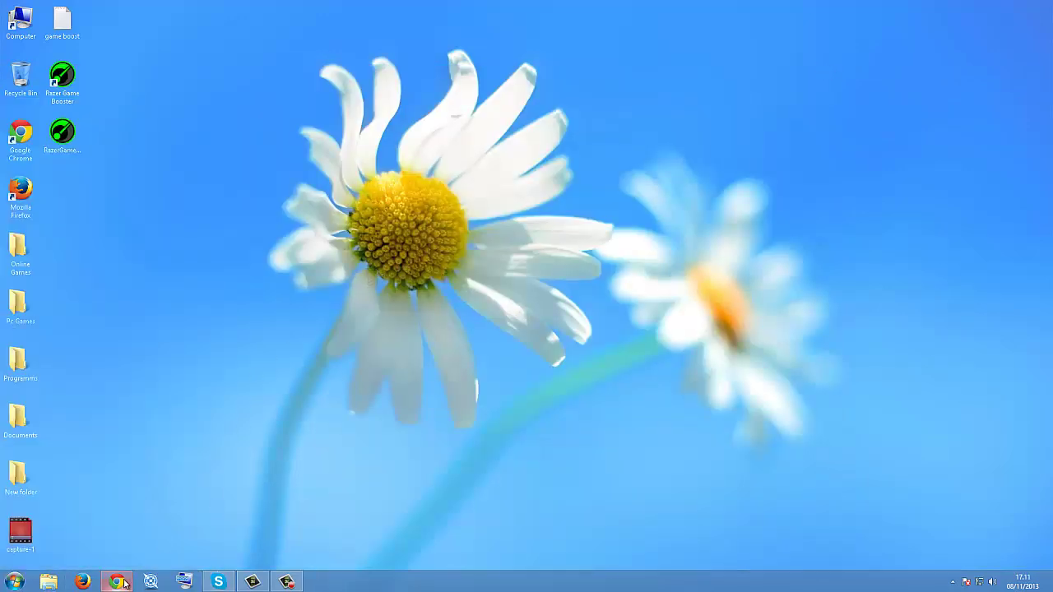
pyautogui.click(117, 583)
pyautogui.click(224, 7)
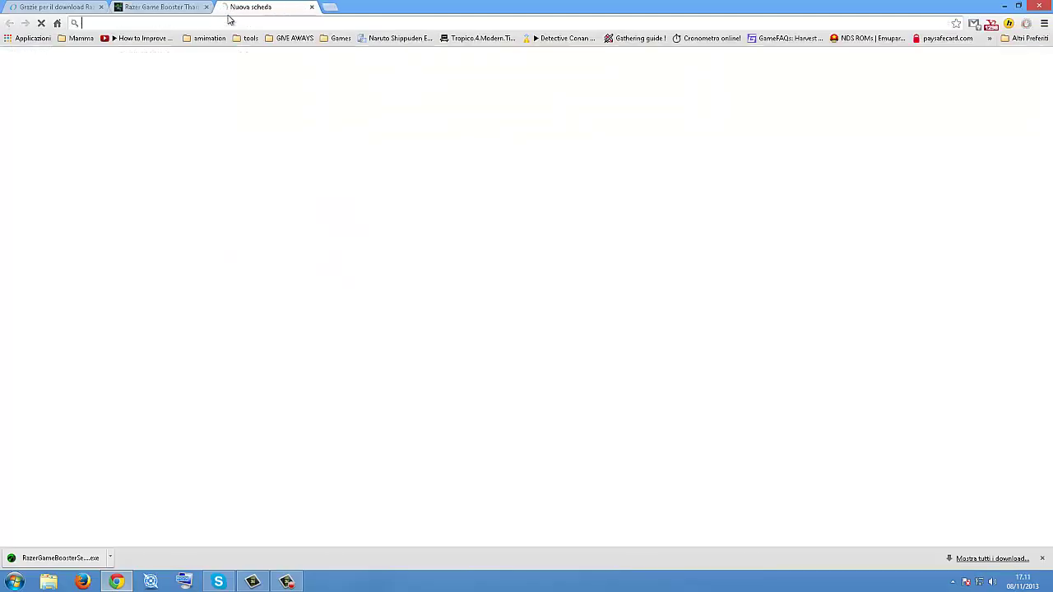
pyautogui.write('cc')
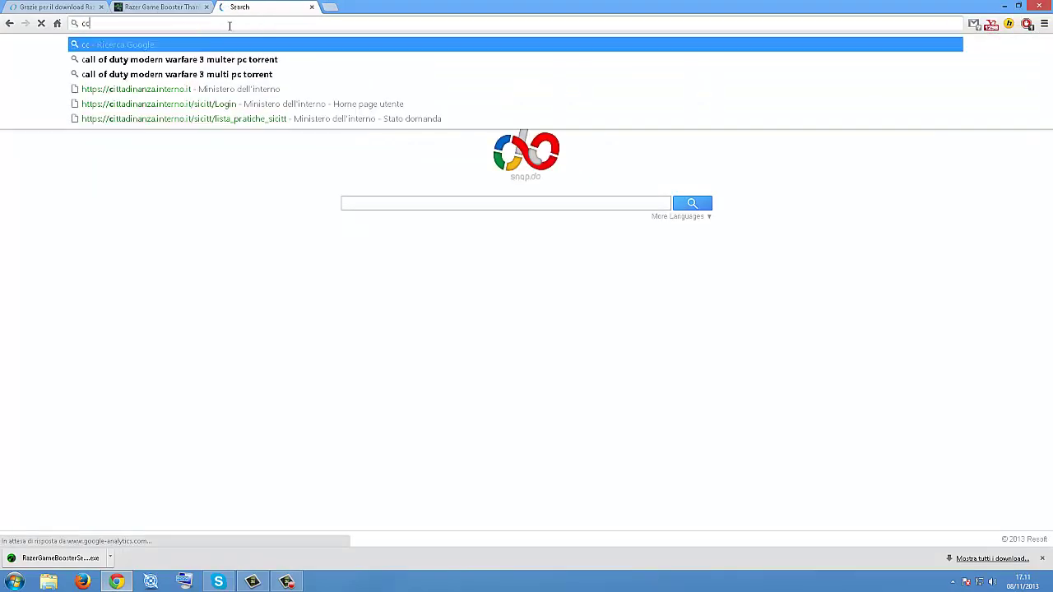
pyautogui.write('l')
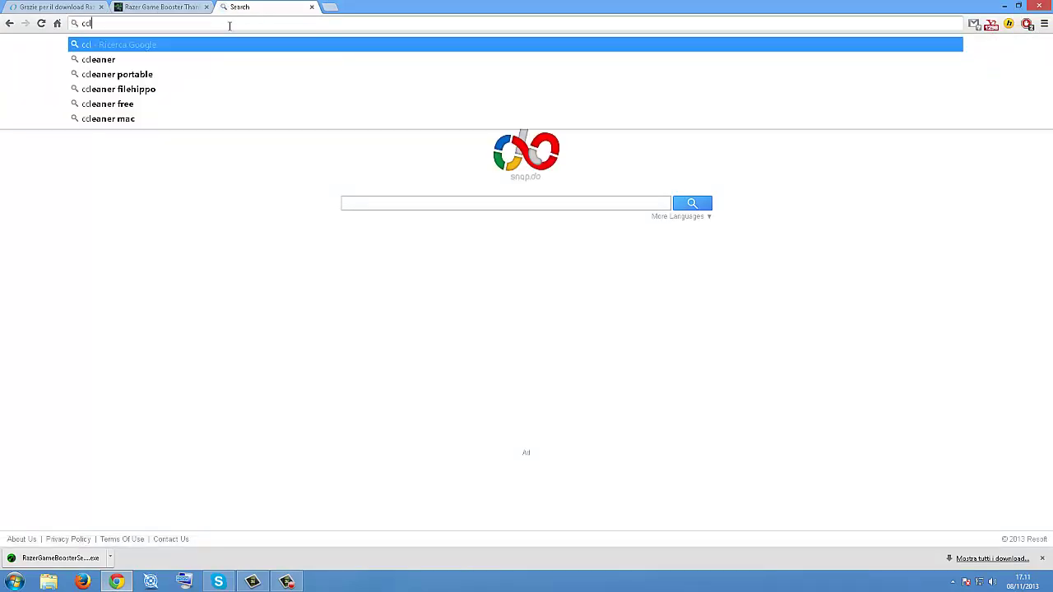
pyautogui.press('Down')
pyautogui.press('Return')
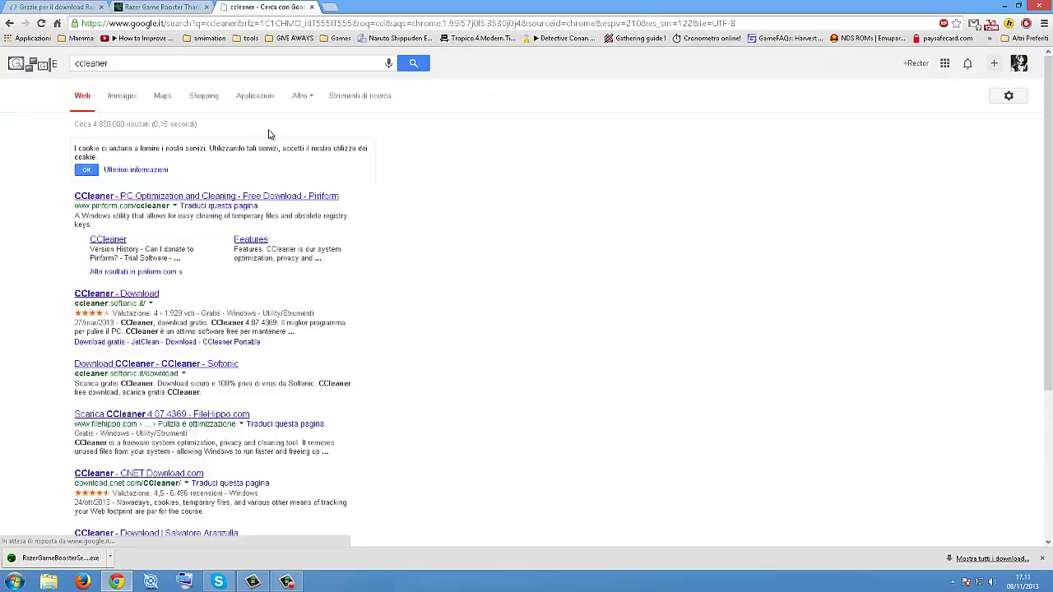
pyautogui.click(188, 196)
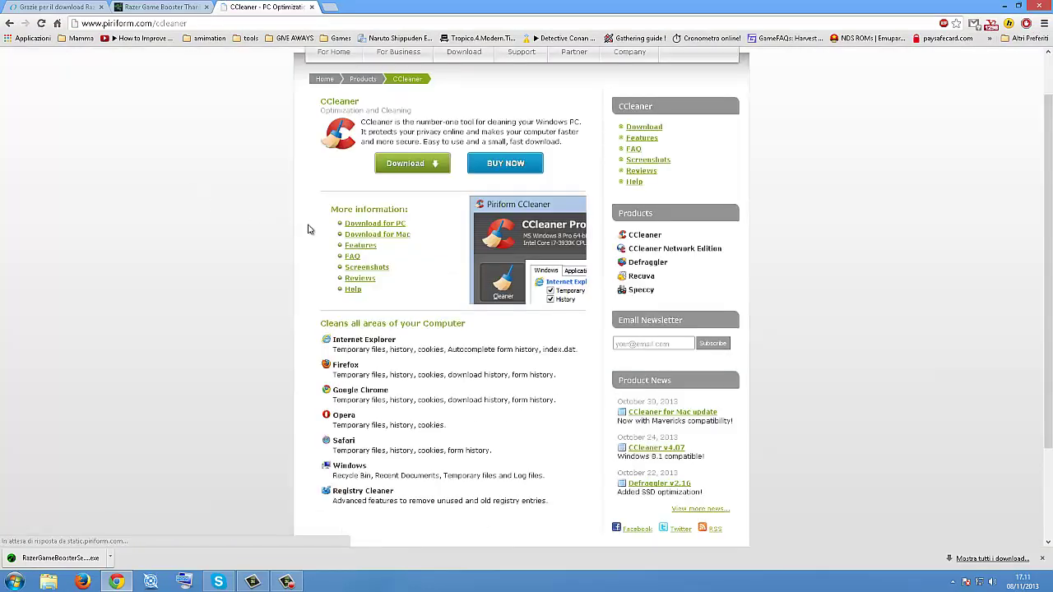
pyautogui.click(430, 168)
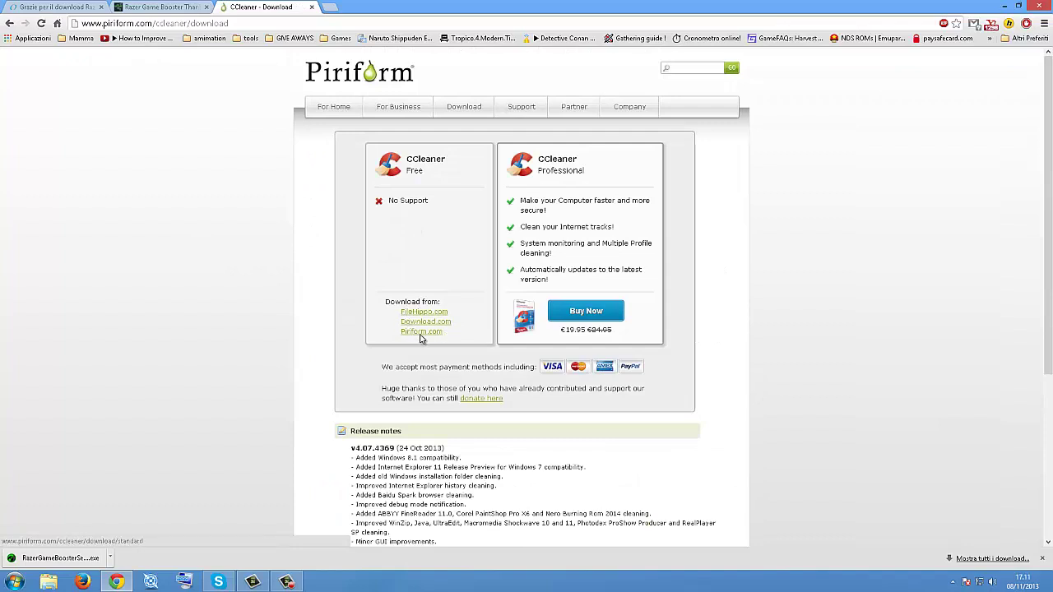
# Step: Close the CCleaner tab, minimize Chrome, and bring up the Start menu
pyautogui.click(311, 6)
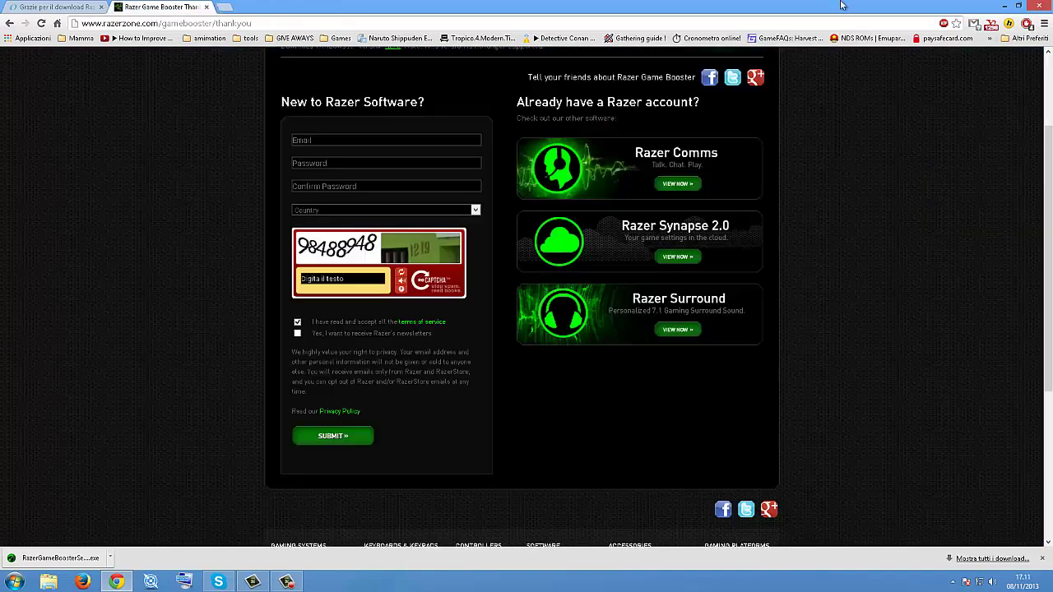
pyautogui.click(998, 5)
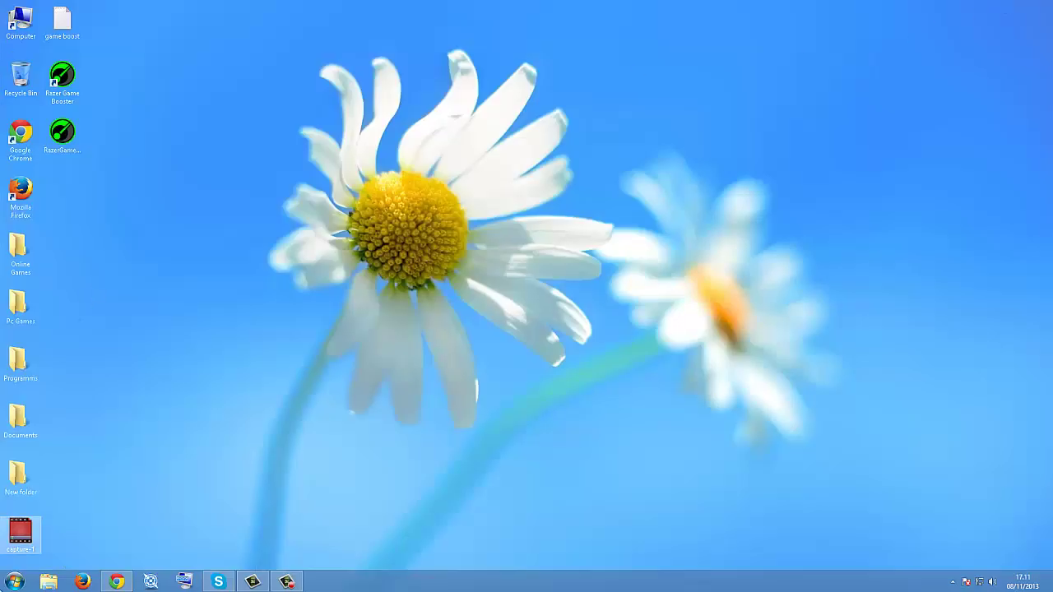
pyautogui.click(14, 582)
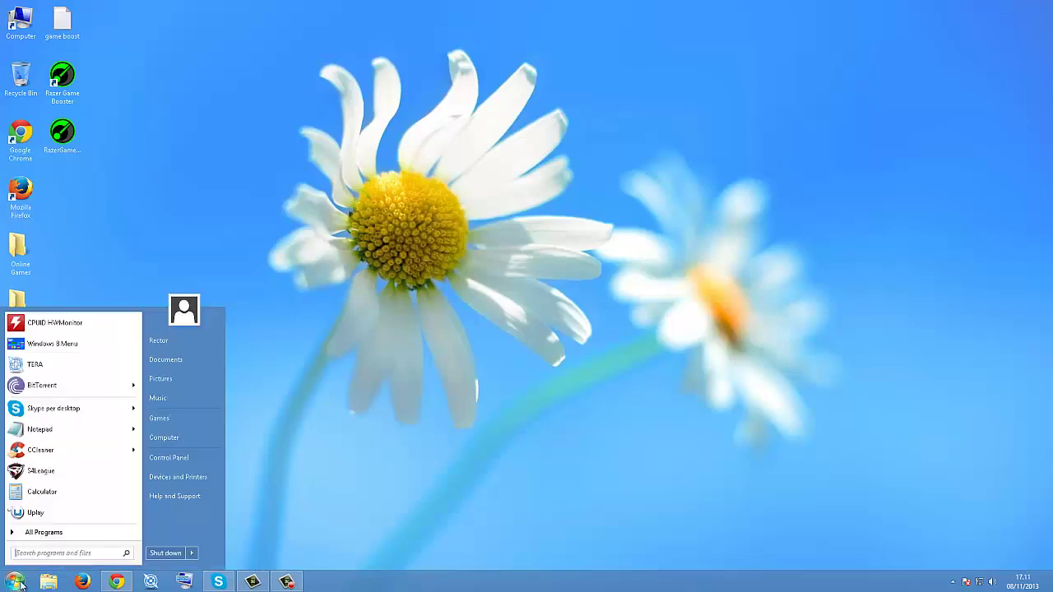
# Step: Launch CCleaner, analyze junk files, and scan the registry for issues
pyautogui.click(66, 452)
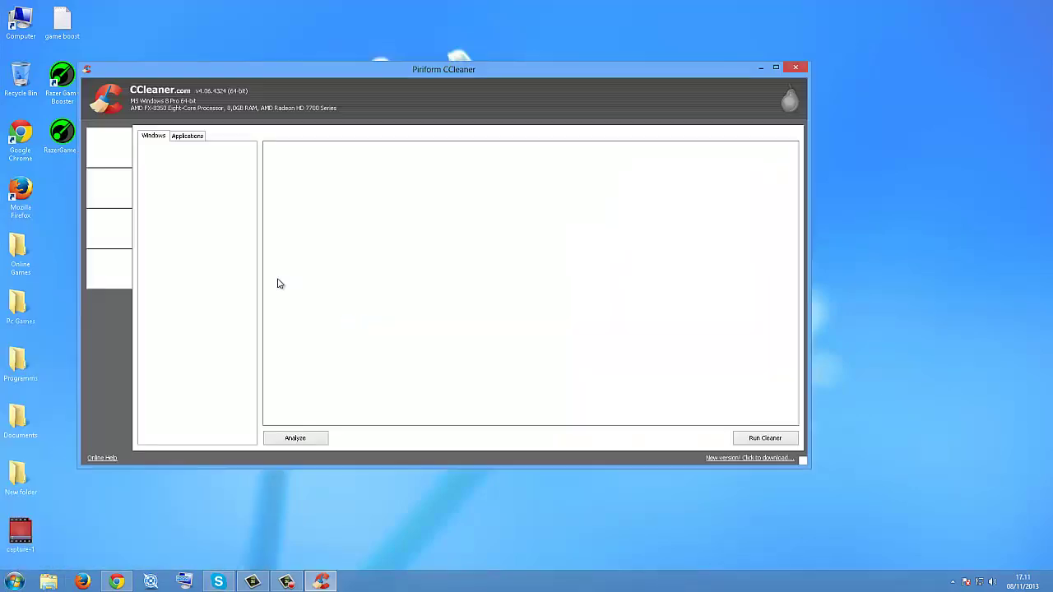
pyautogui.click(320, 439)
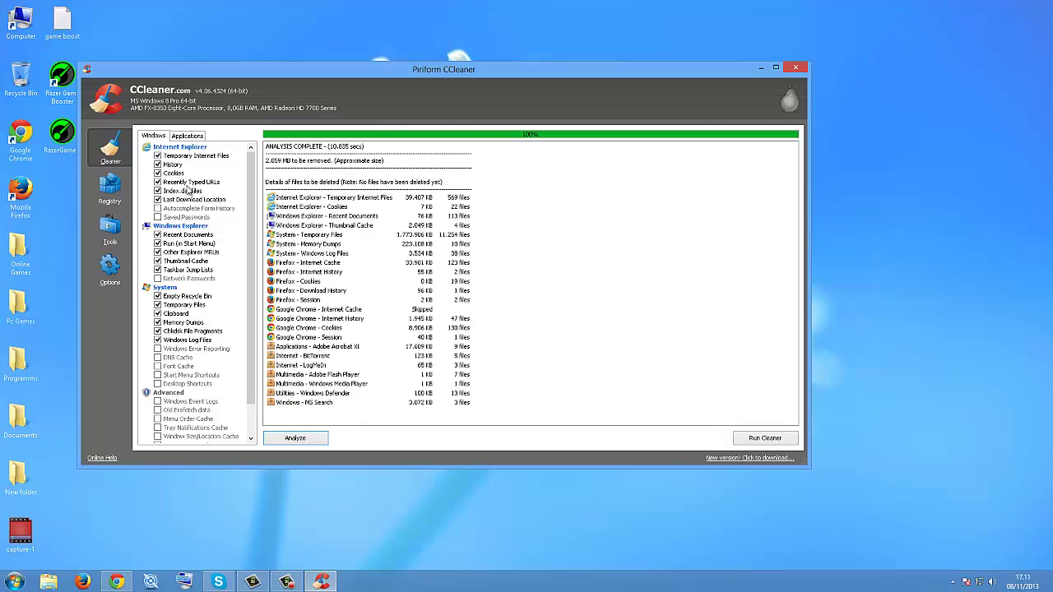
pyautogui.click(116, 187)
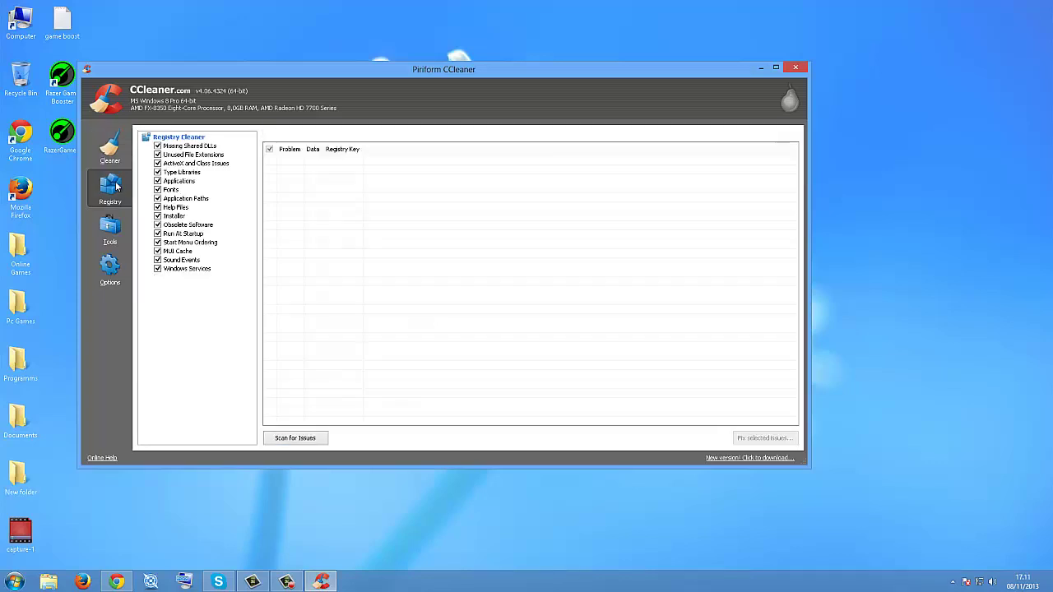
pyautogui.click(323, 437)
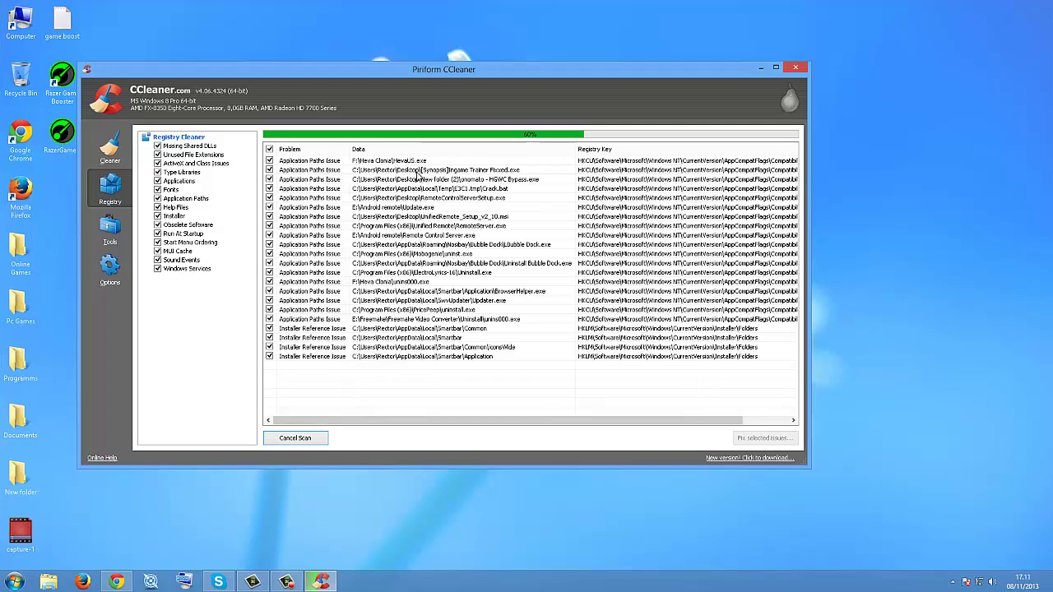
pyautogui.scroll(-3, 444, 197)
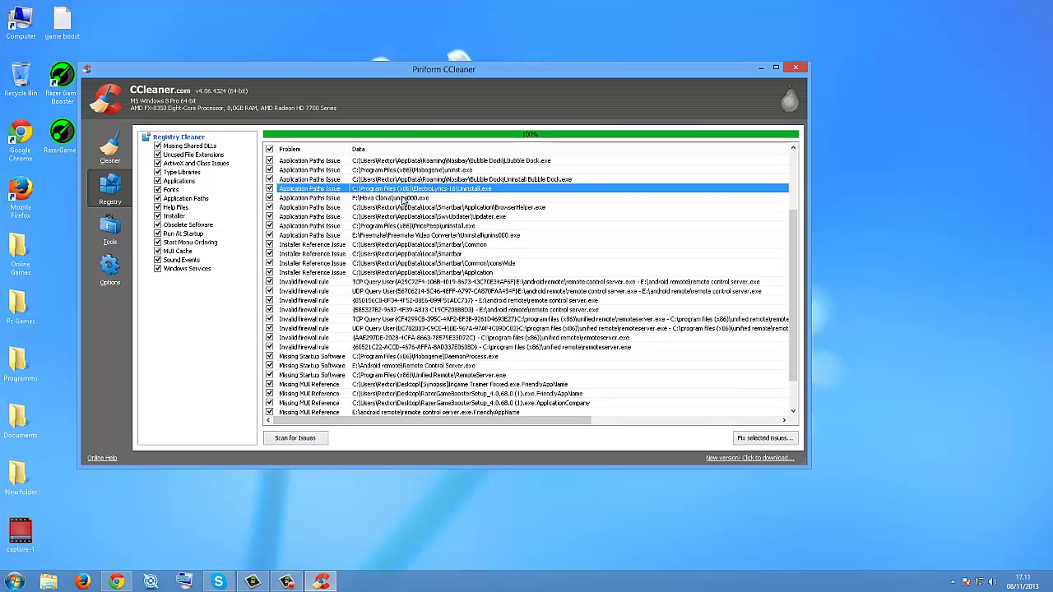
pyautogui.scroll(-2, 395, 199)
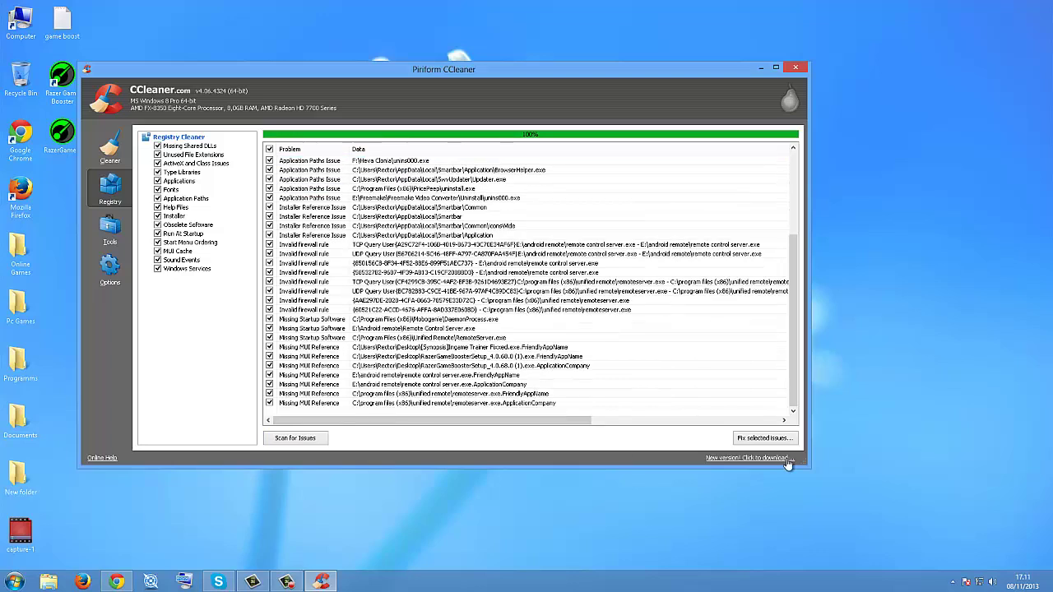
# Step: Fix all 40 selected registry issues without saving a backup
pyautogui.click(760, 441)
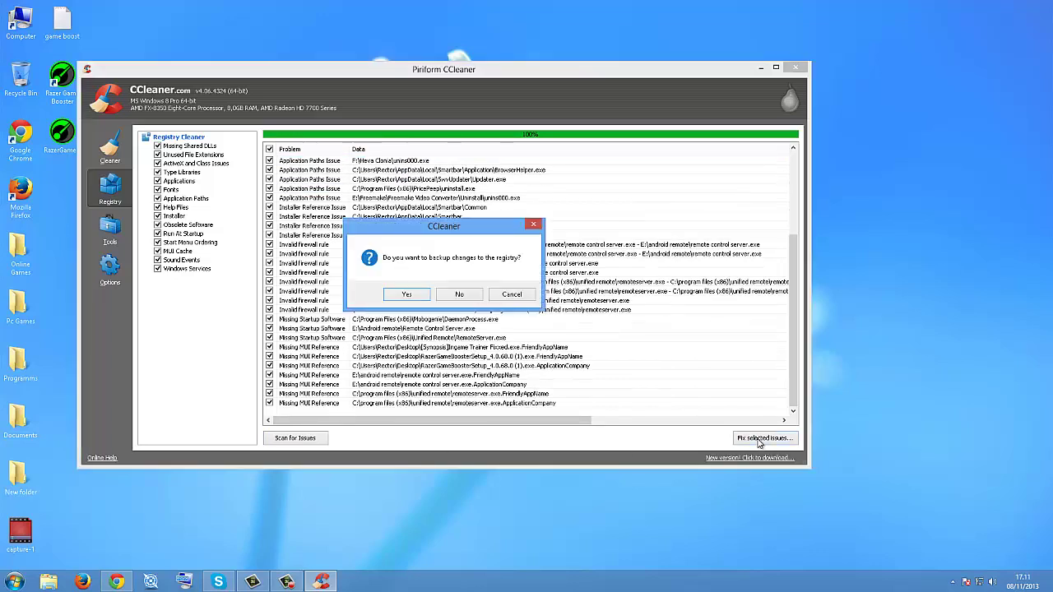
pyautogui.click(458, 294)
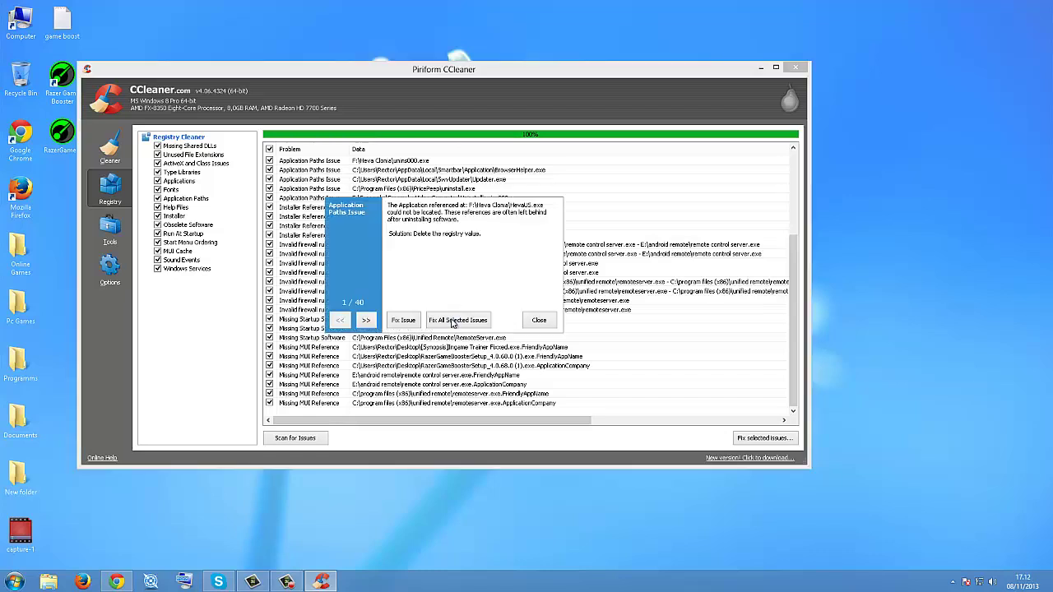
pyautogui.click(469, 322)
pyautogui.click(539, 320)
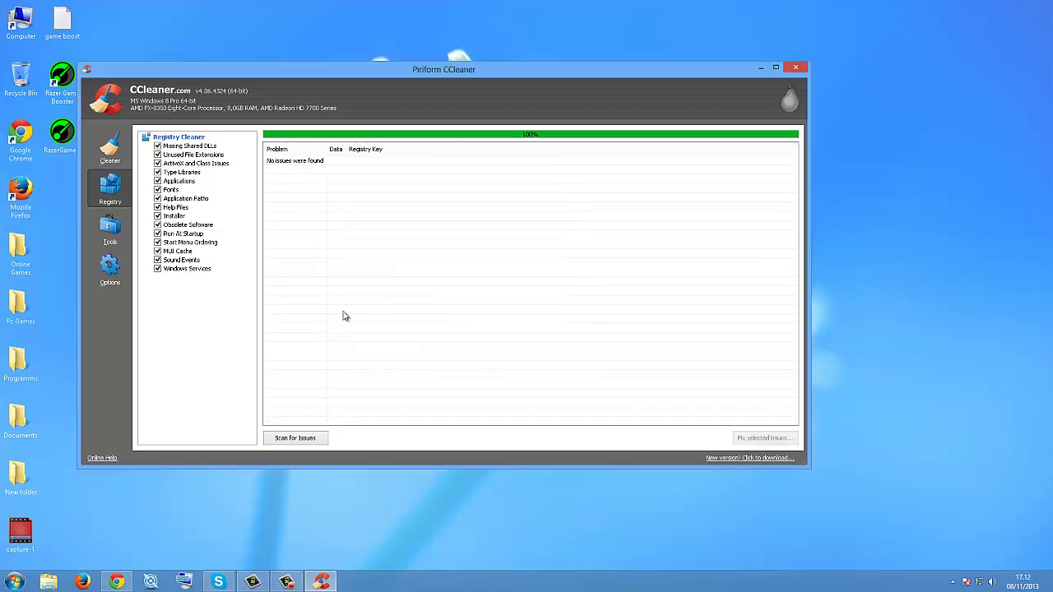
# Step: In Tools > Startup, disable Pando Media Booster from running at Windows startup
pyautogui.click(110, 237)
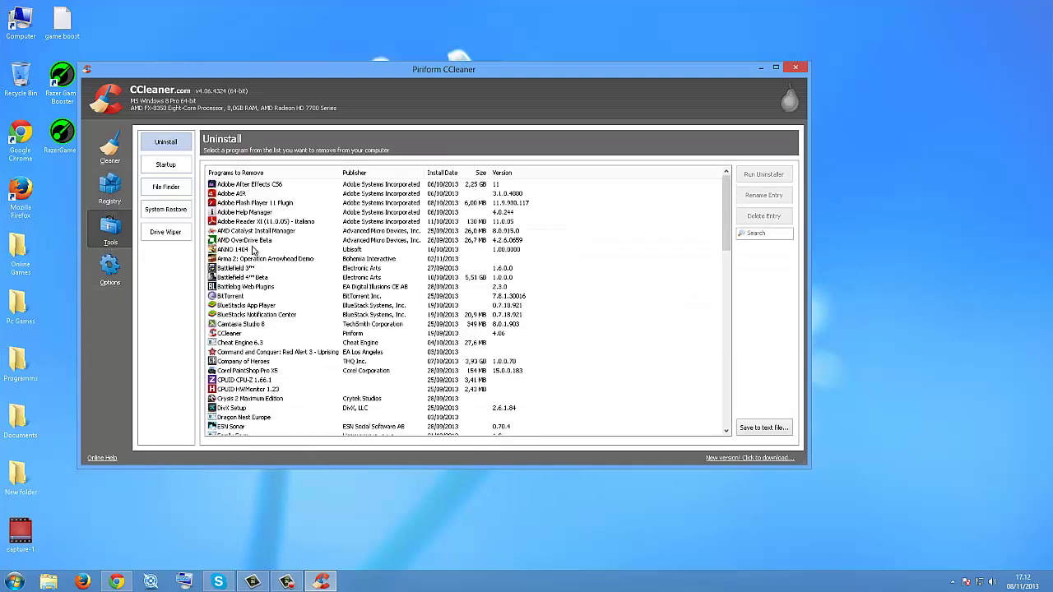
pyautogui.scroll(-20, 255, 210)
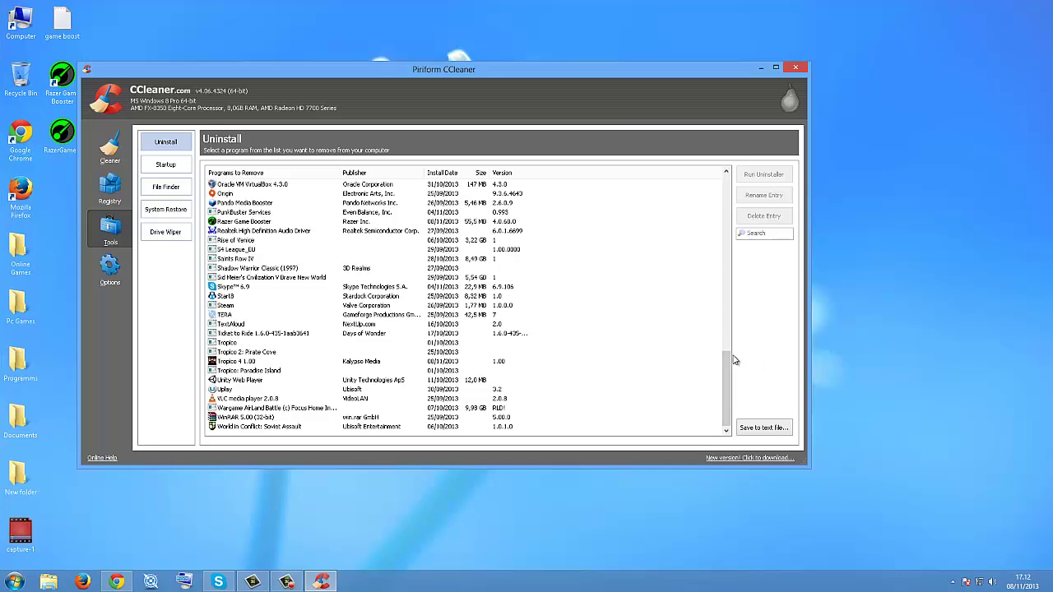
pyautogui.moveTo(724, 355); pyautogui.dragTo(726, 176)
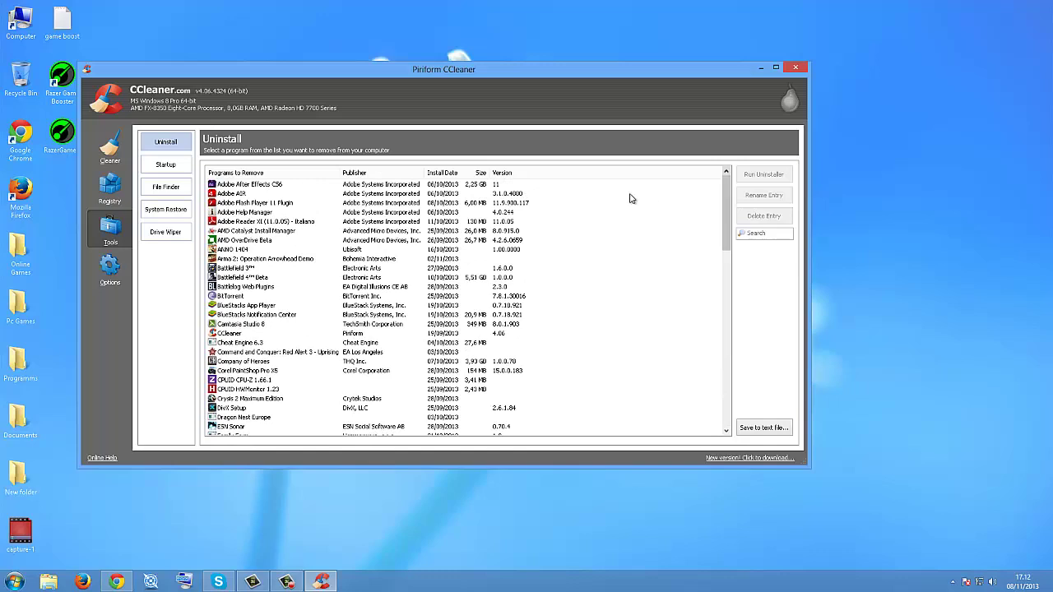
pyautogui.click(166, 165)
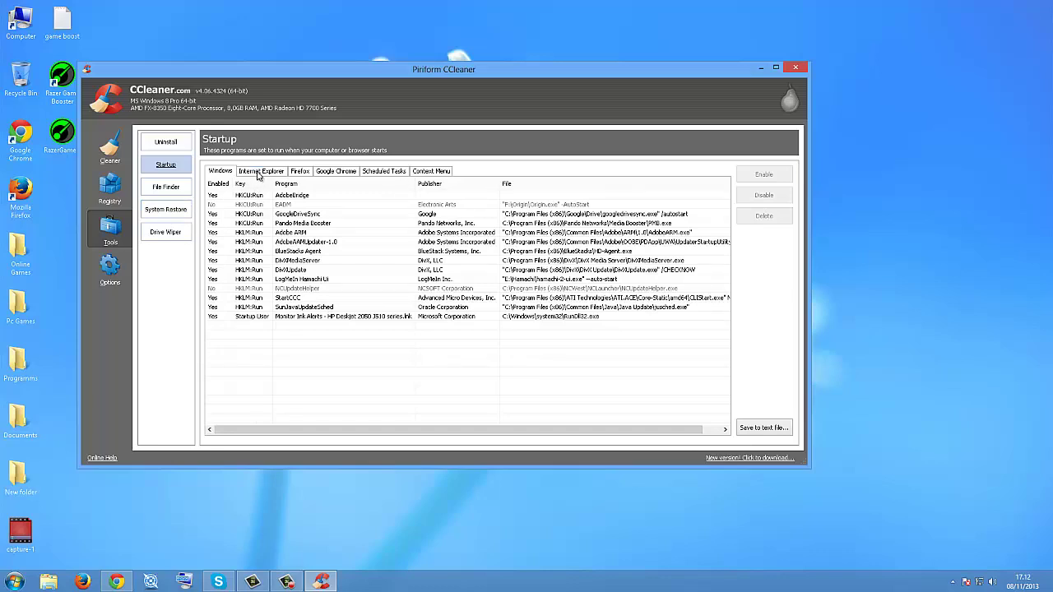
pyautogui.click(273, 224)
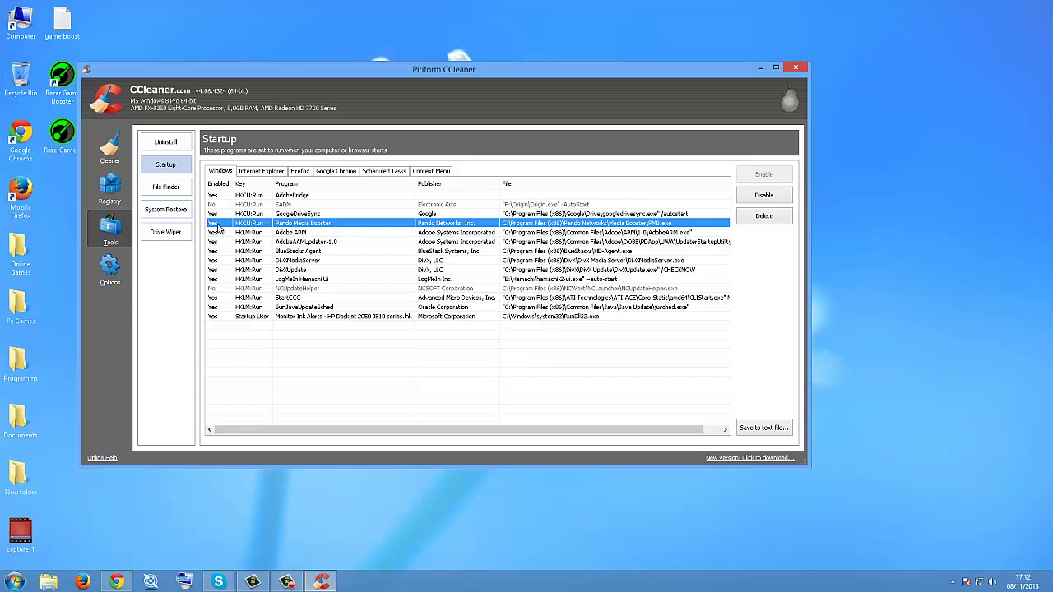
pyautogui.click(760, 197)
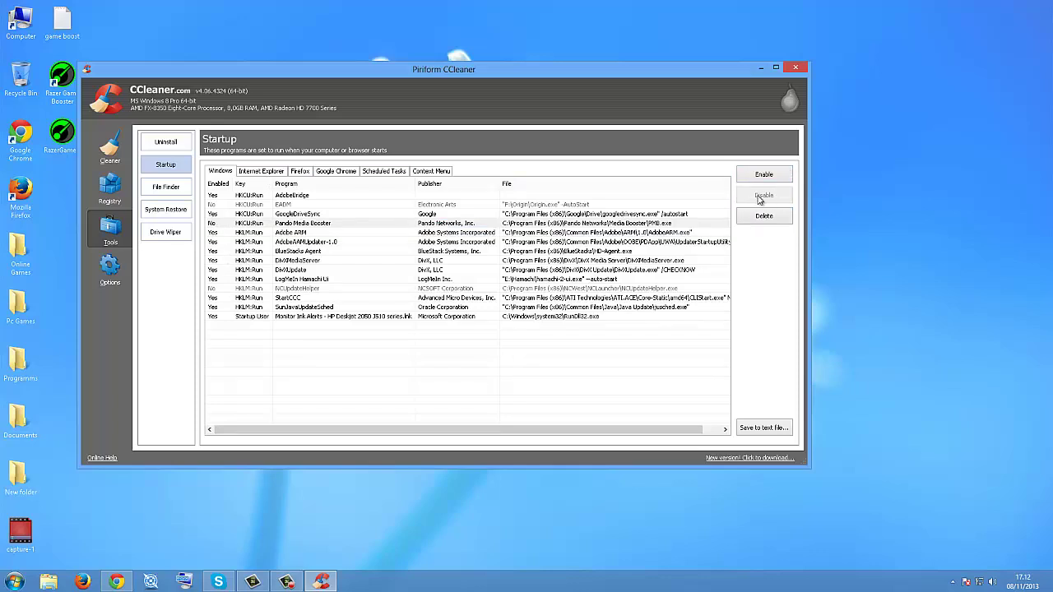
# Step: Browse the Internet Explorer, Firefox and Google Chrome startup add-on lists
pyautogui.click(262, 233)
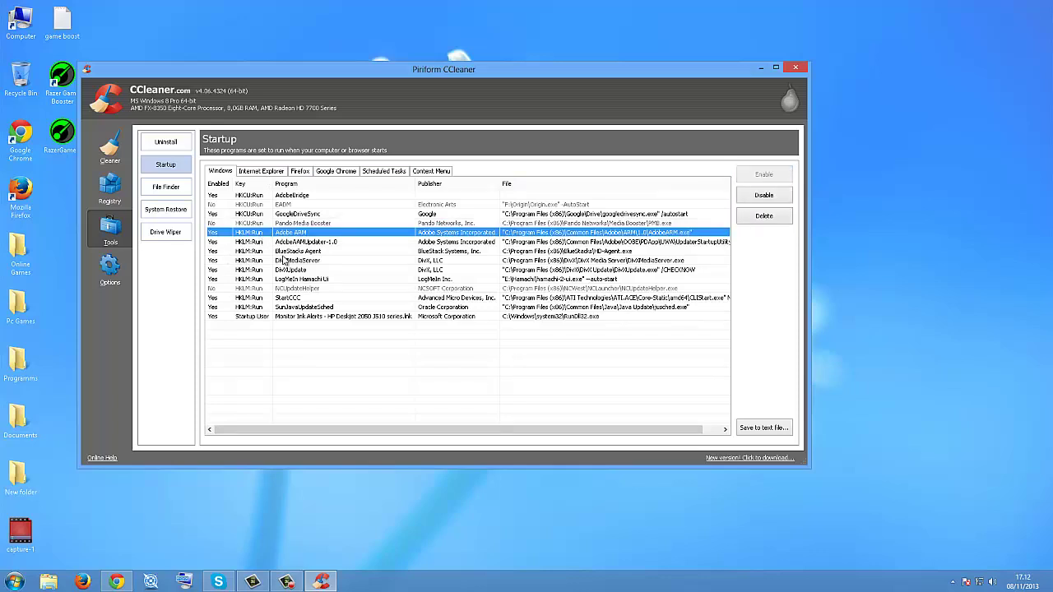
pyautogui.click(268, 173)
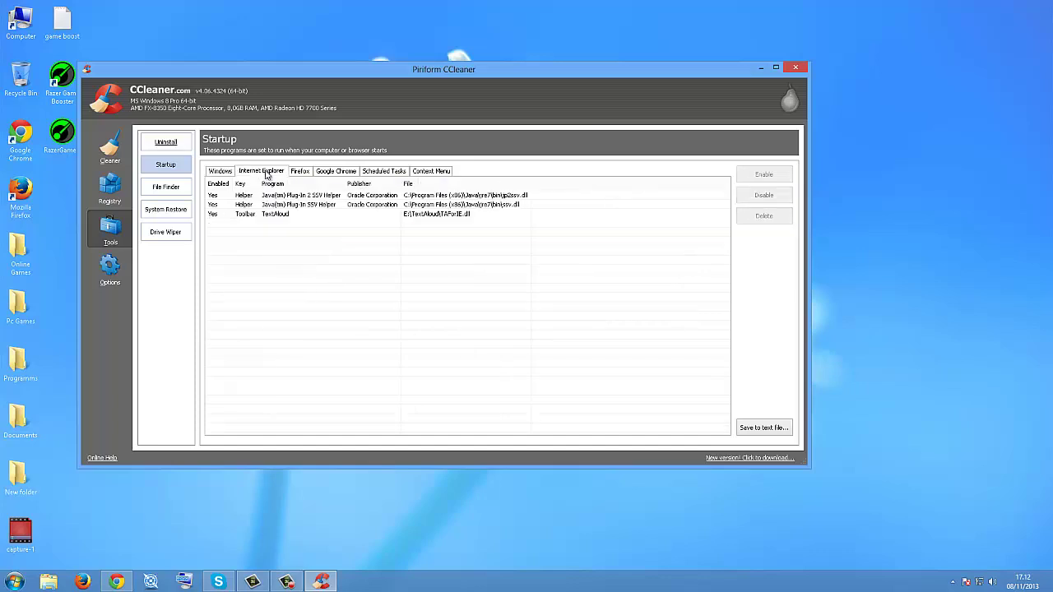
pyautogui.click(306, 173)
pyautogui.click(342, 174)
pyautogui.click(304, 173)
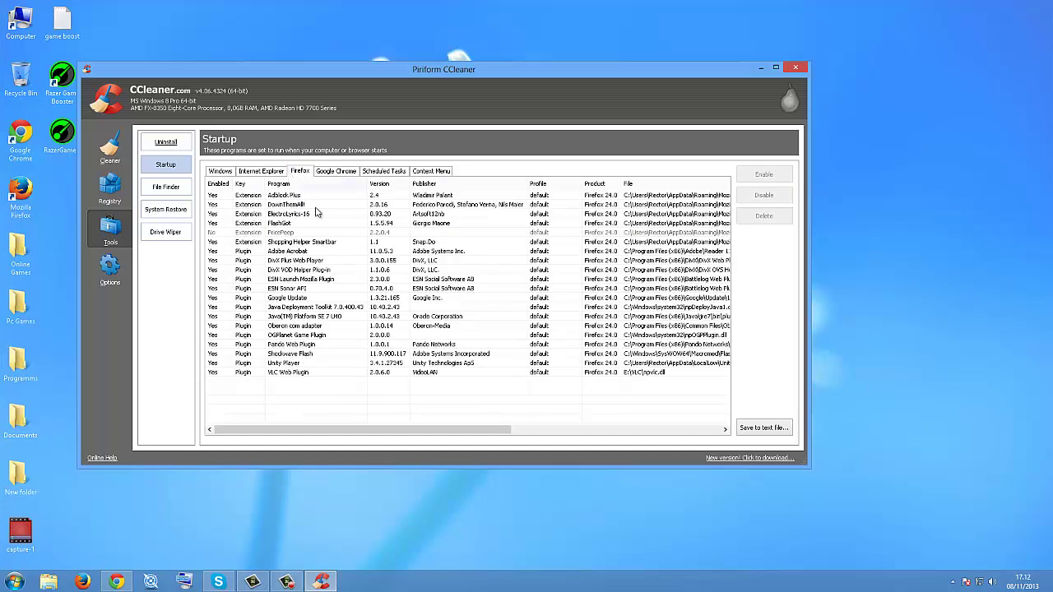
pyautogui.click(275, 196)
pyautogui.click(301, 206)
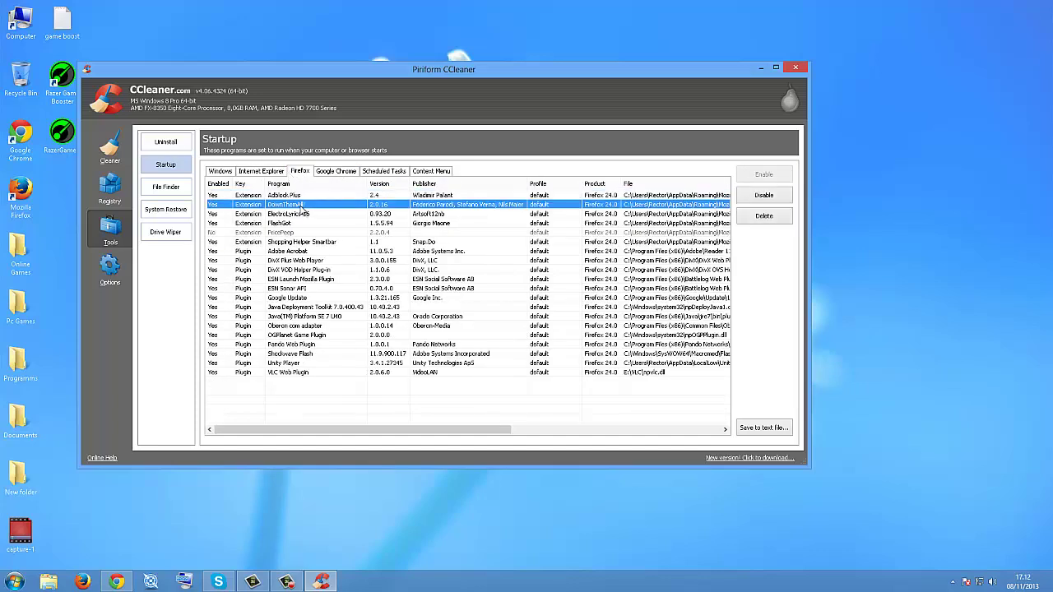
pyautogui.click(337, 172)
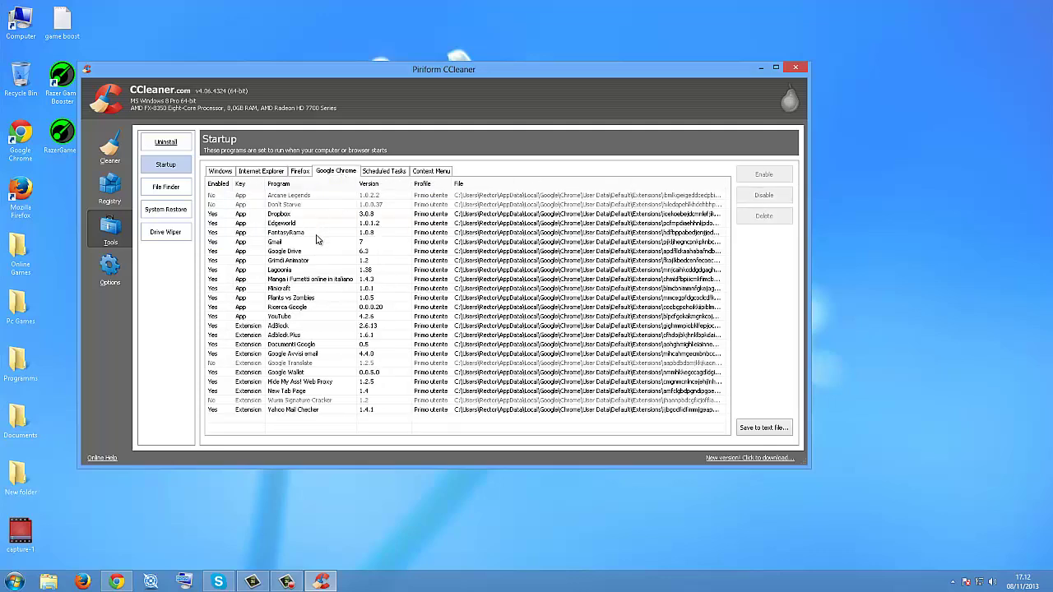
# Step: Review the Scheduled Tasks and Context Menu lists, then return to the Windows startup programs
pyautogui.click(382, 172)
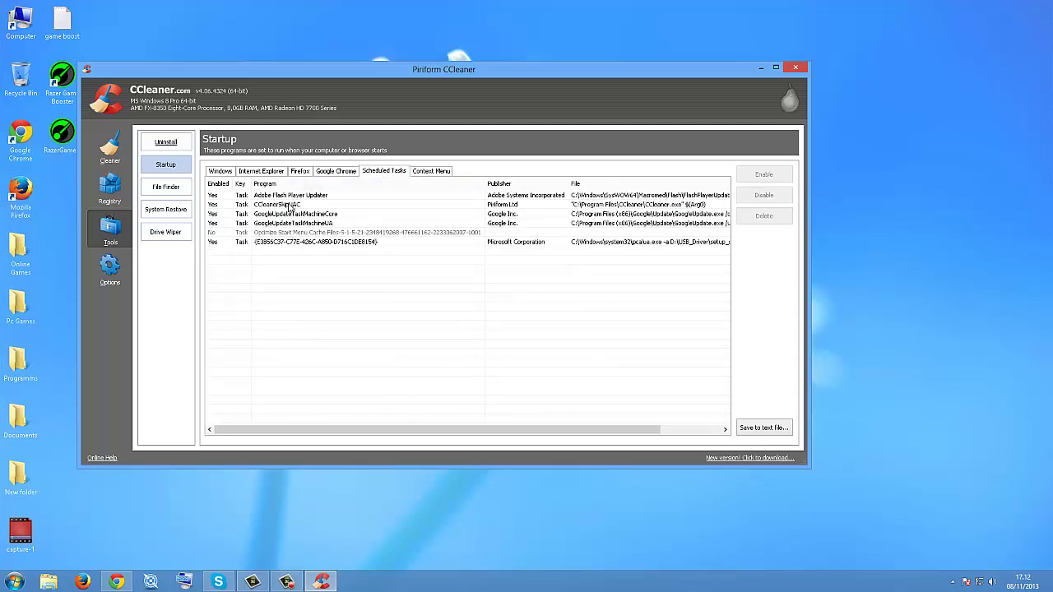
pyautogui.click(433, 171)
pyautogui.click(376, 172)
pyautogui.click(420, 172)
pyautogui.click(387, 172)
pyautogui.click(431, 171)
pyautogui.click(396, 173)
pyautogui.click(332, 173)
pyautogui.click(301, 173)
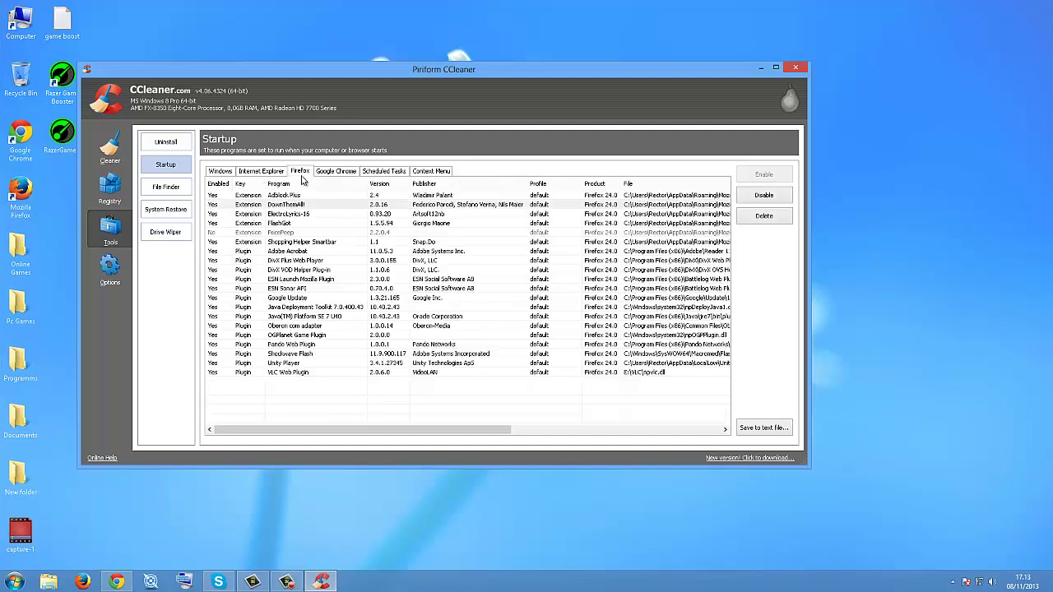
pyautogui.click(267, 173)
pyautogui.click(219, 172)
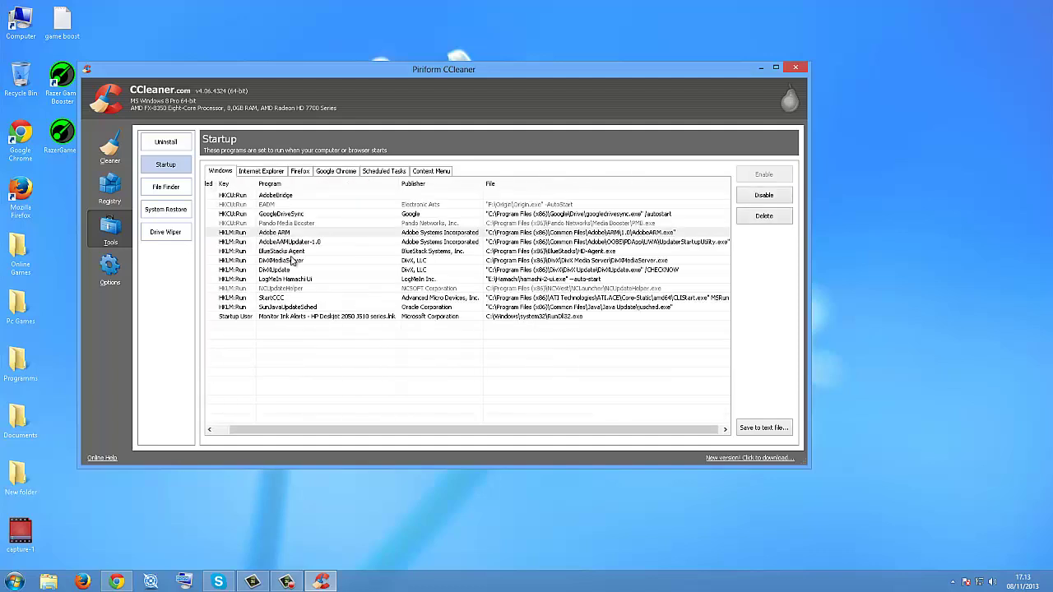
# Step: Check the BlueStacks Agent and LogMeIn Hamachi Ui startup entries, then close CCleaner
pyautogui.click(173, 150)
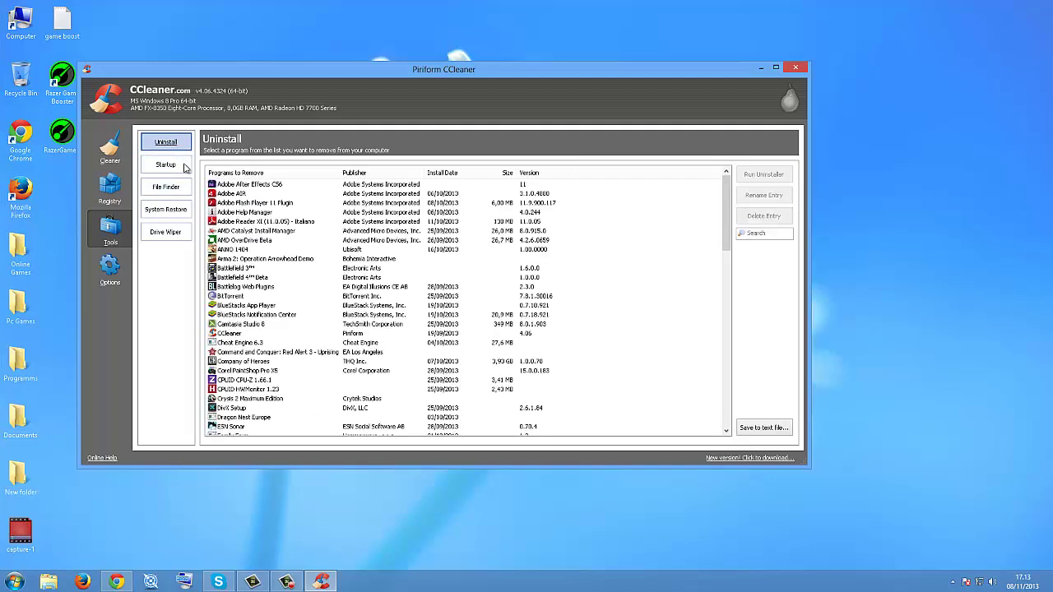
pyautogui.click(184, 167)
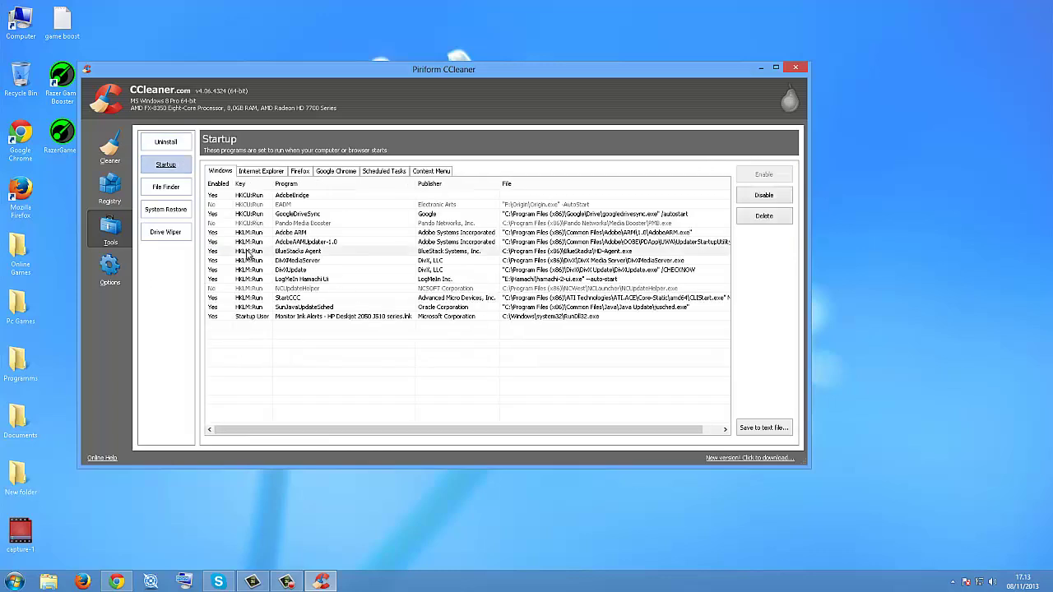
pyautogui.click(262, 251)
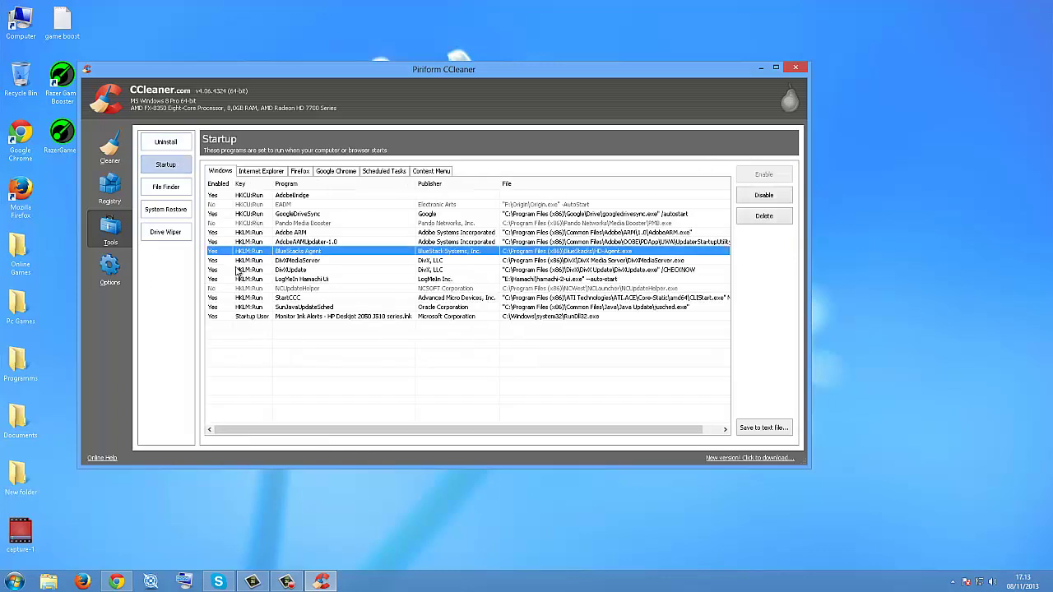
pyautogui.click(278, 279)
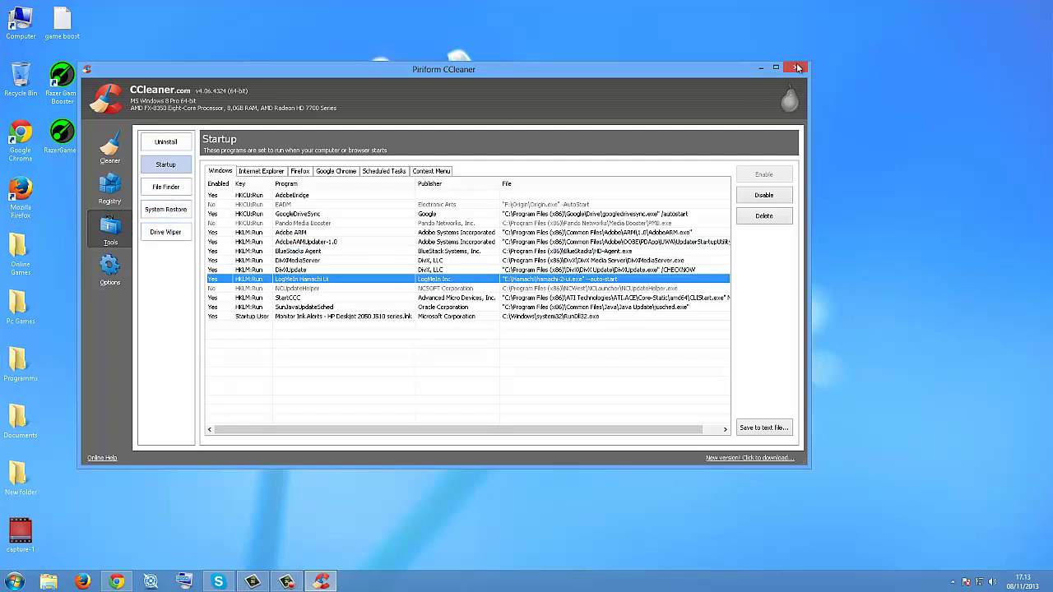
pyautogui.click(797, 68)
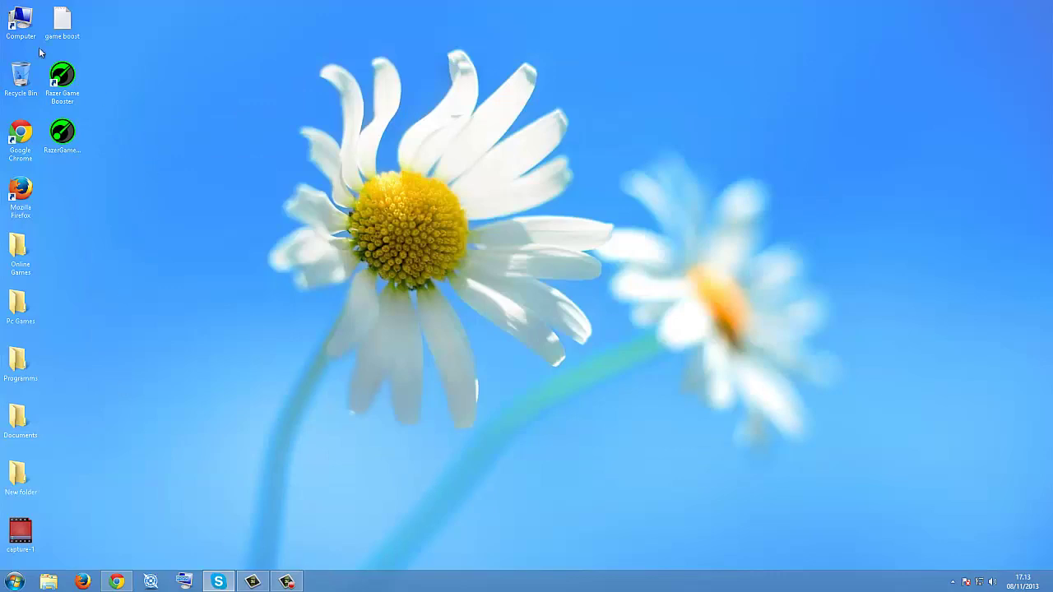
# Step: Browse the Start menu program list, then select and deselect the two Razer Game Booster shortcuts
pyautogui.click(14, 581)
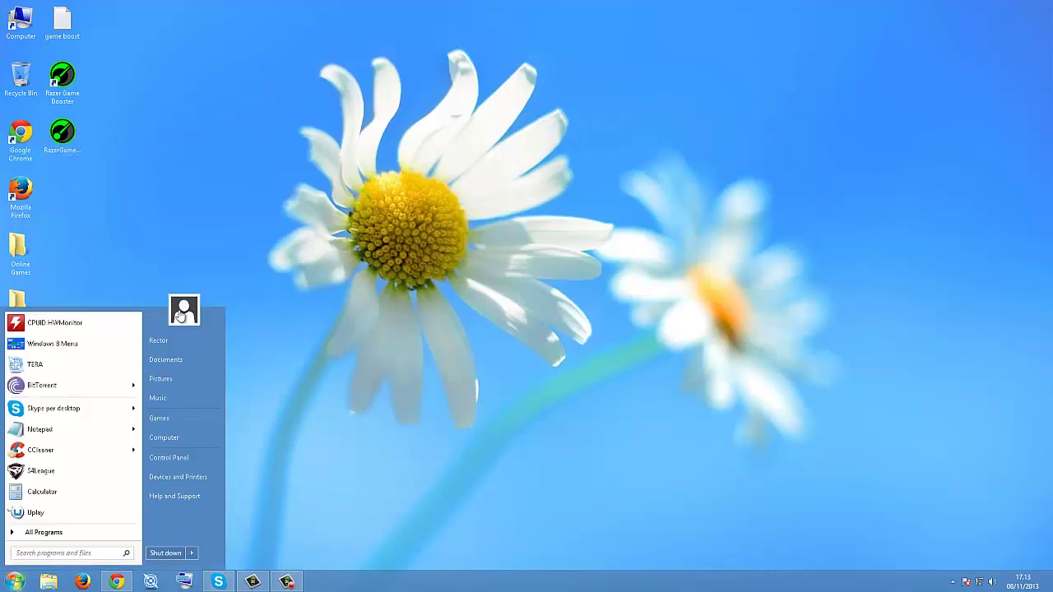
pyautogui.click(33, 532)
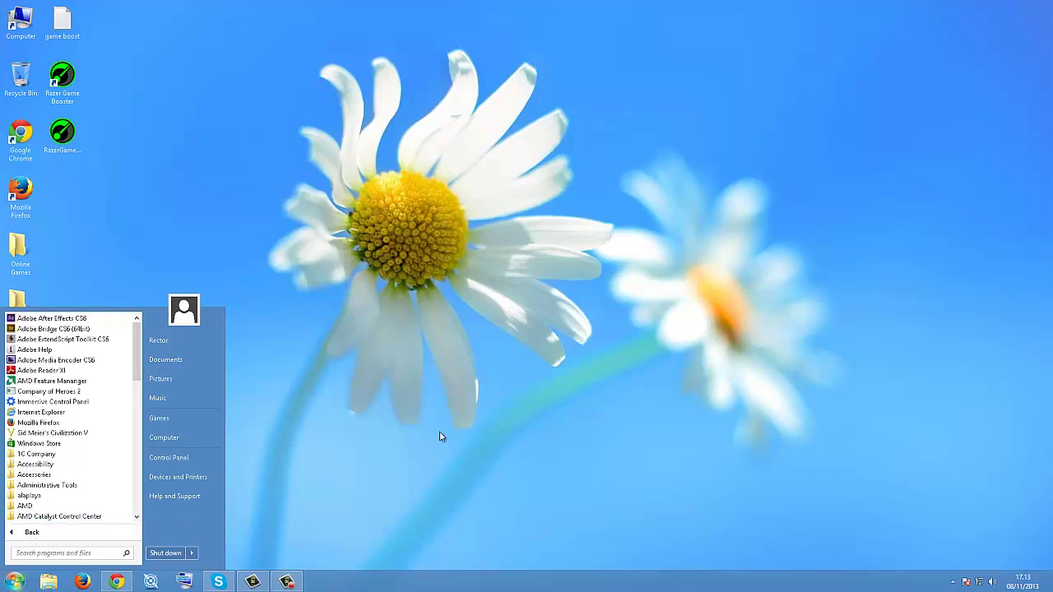
pyautogui.click(325, 422)
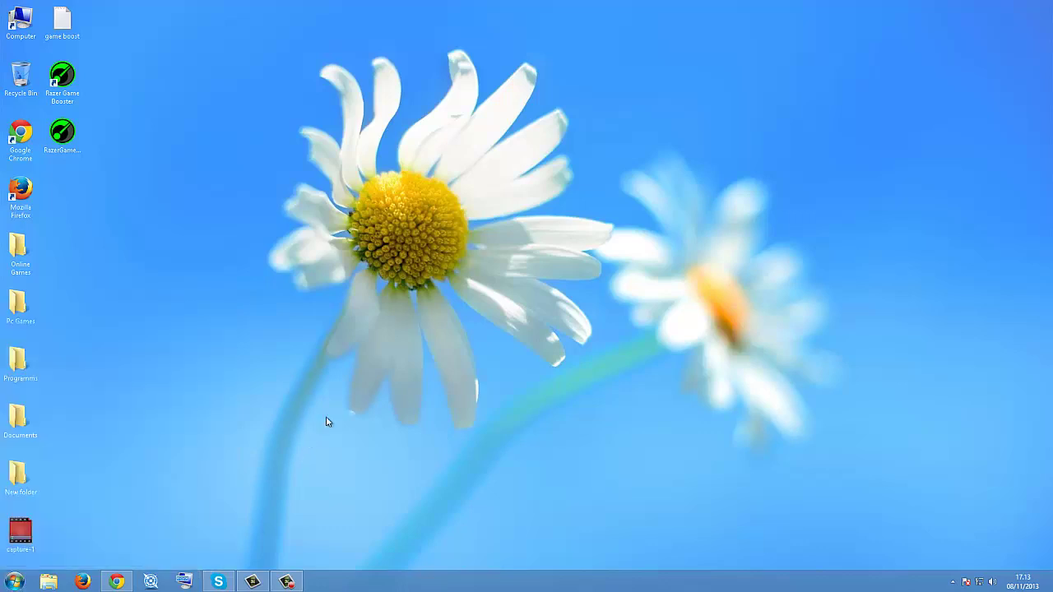
pyautogui.moveTo(75, 156); pyautogui.dragTo(114, 154)
pyautogui.click(132, 71)
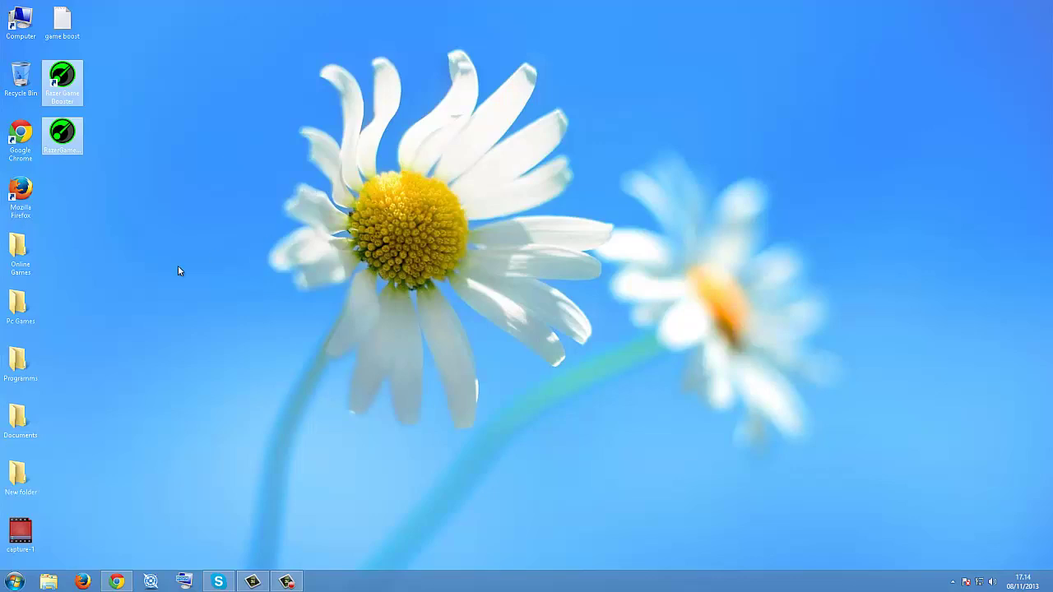
# Step: Browse the full program list again, ending with the Start menu open on its pinned programs
pyautogui.click(15, 581)
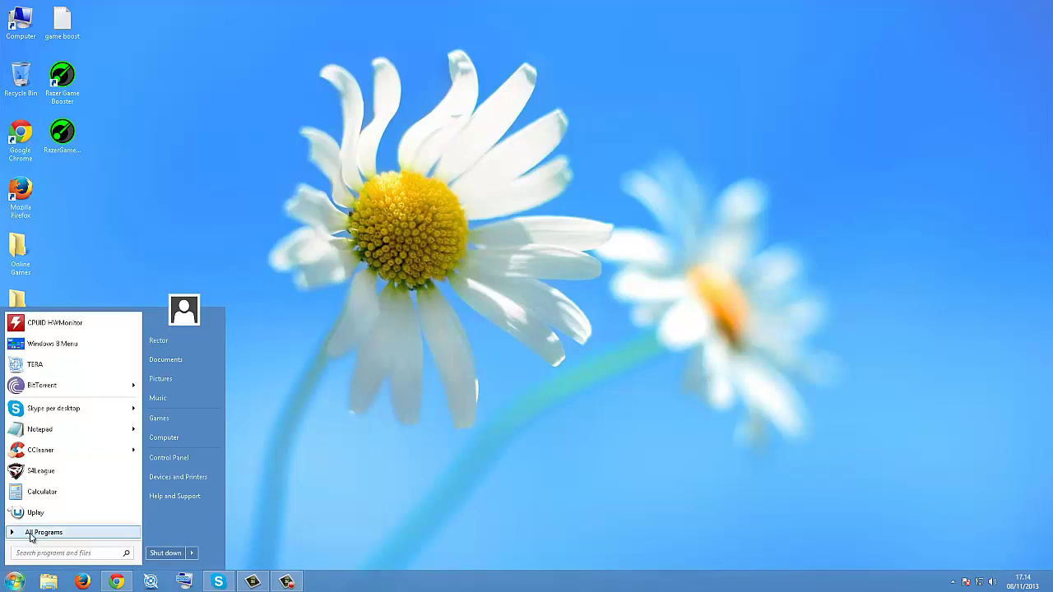
pyautogui.click(31, 535)
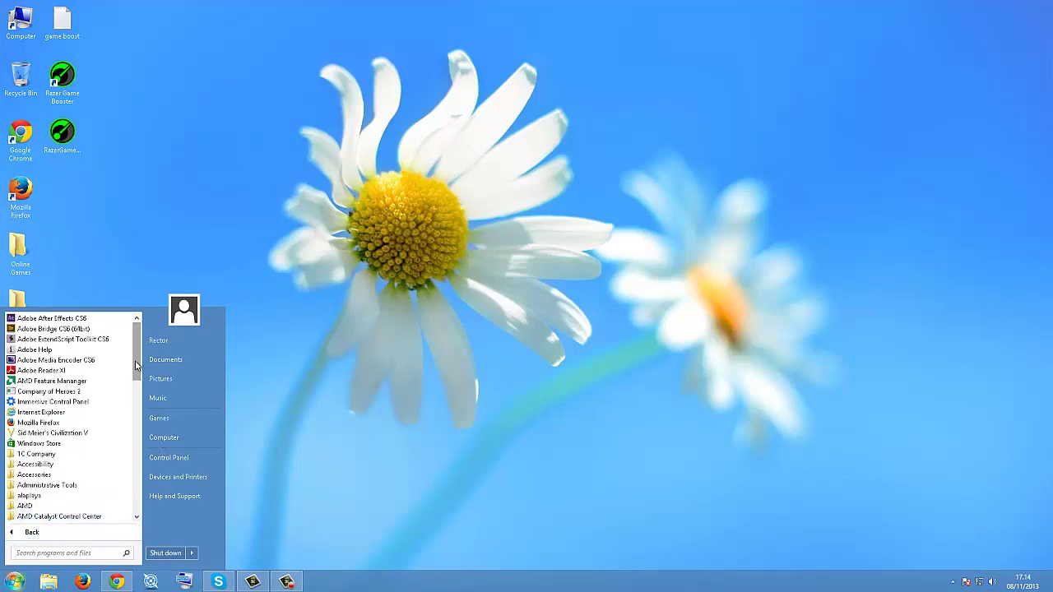
pyautogui.moveTo(137, 366); pyautogui.dragTo(148, 298)
pyautogui.press('super')
pyautogui.press('super')
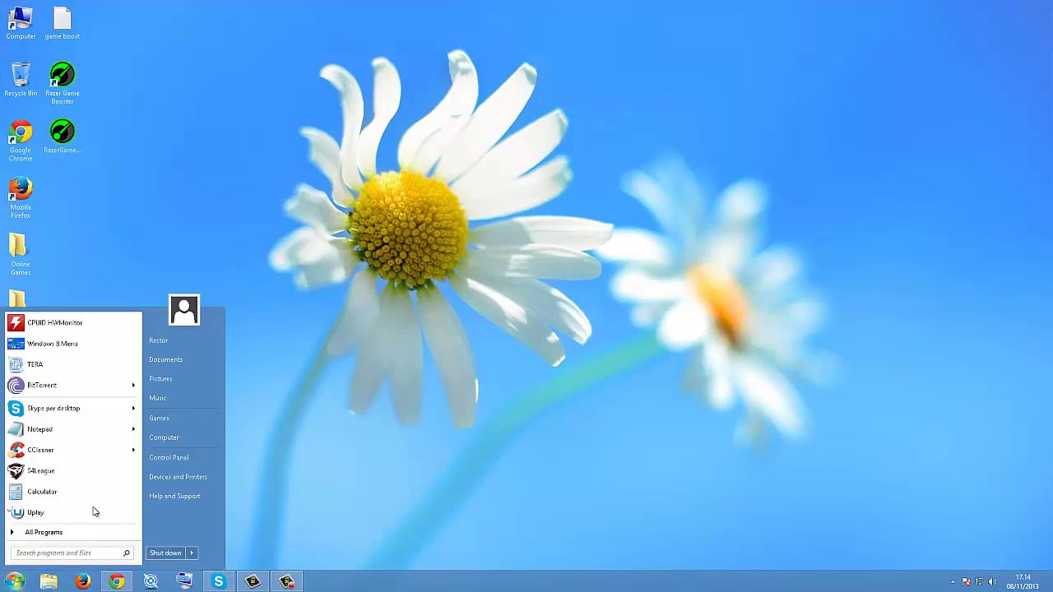
pyautogui.click(52, 532)
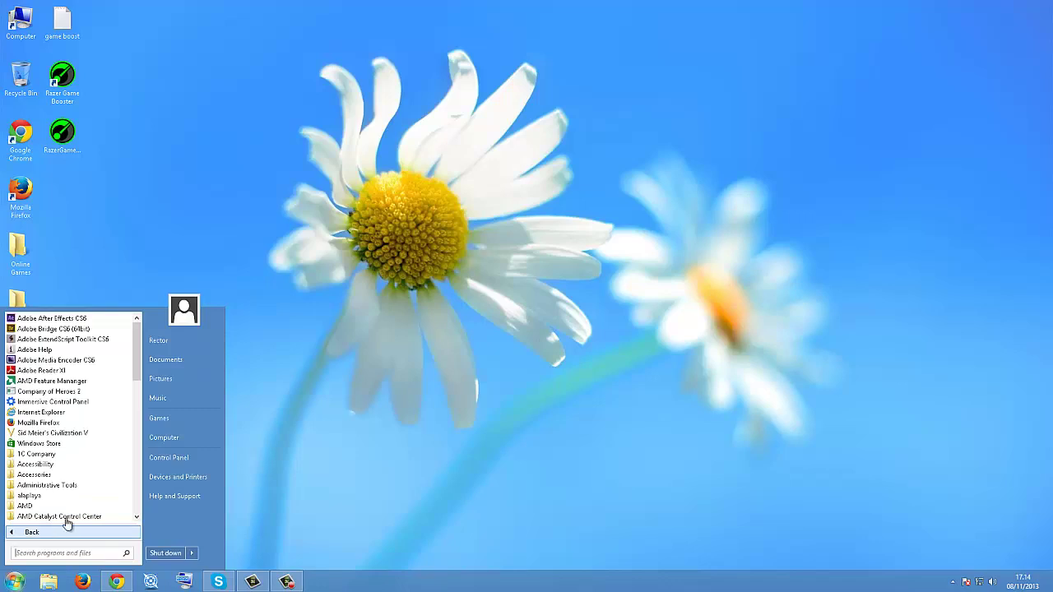
pyautogui.click(216, 205)
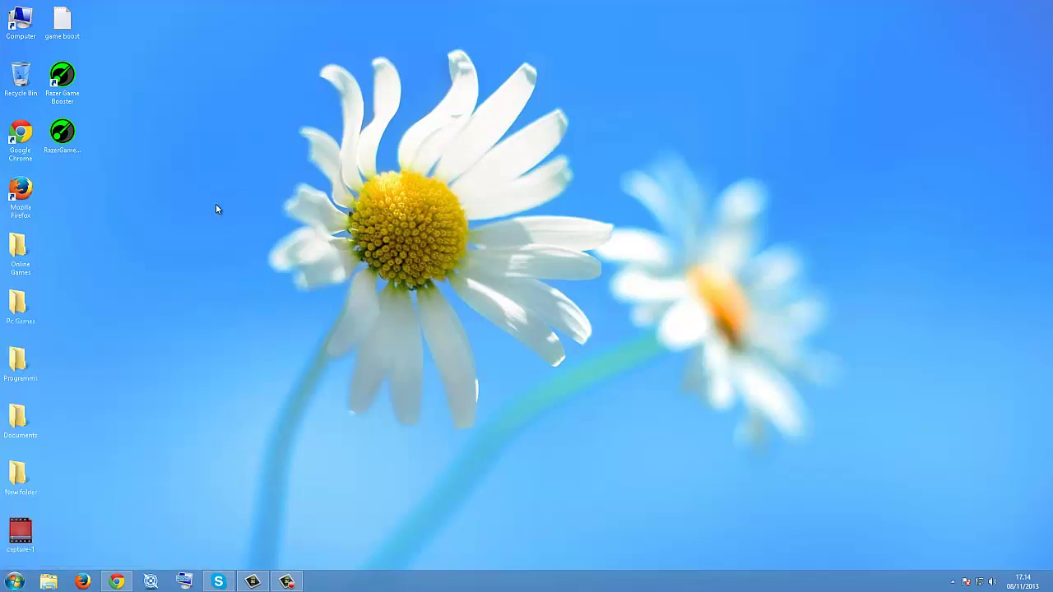
pyautogui.click(14, 581)
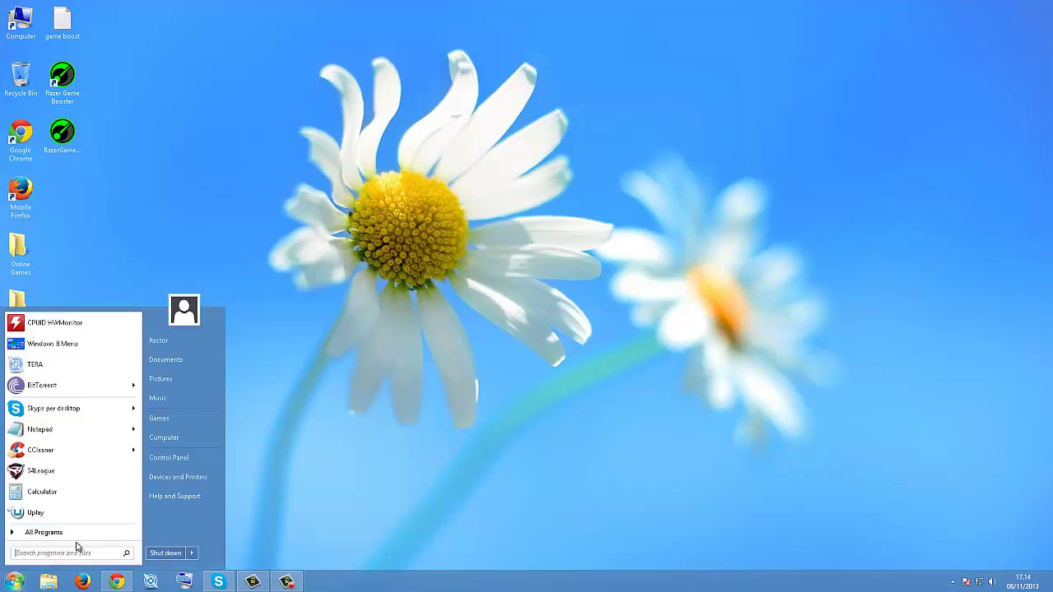
# Step: From All Programs > Administrative Tools, launch dfrgui to open Optimize Drives
pyautogui.click(48, 534)
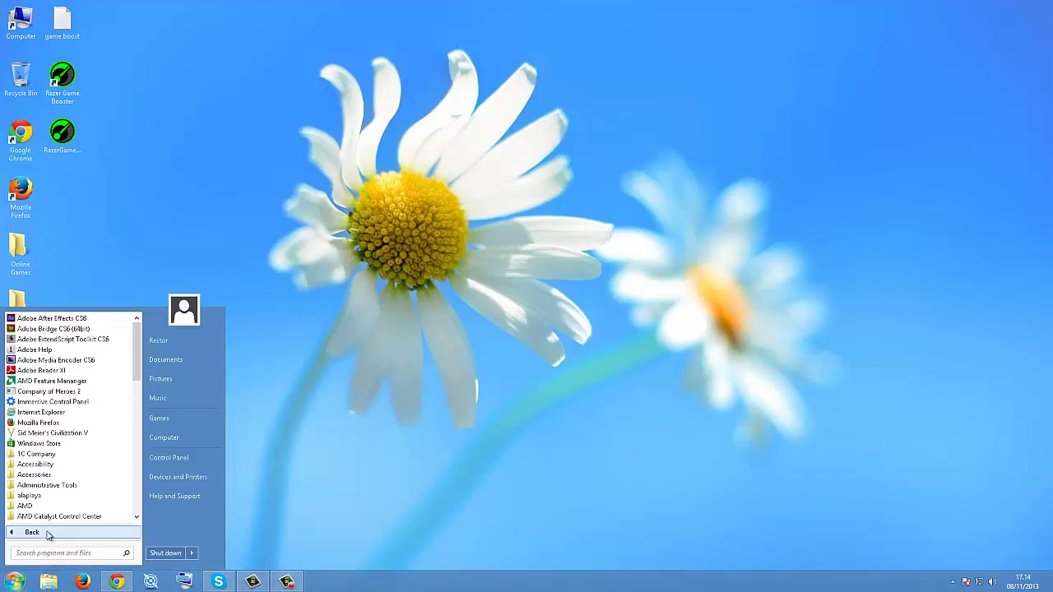
pyautogui.moveTo(138, 363); pyautogui.dragTo(137, 387)
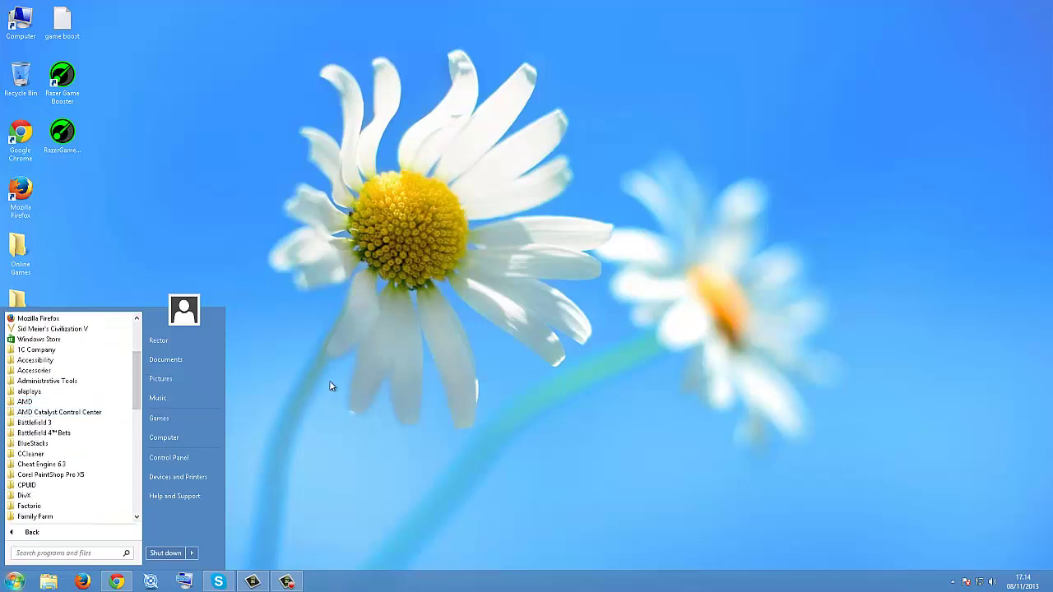
pyautogui.click(353, 380)
pyautogui.click(15, 580)
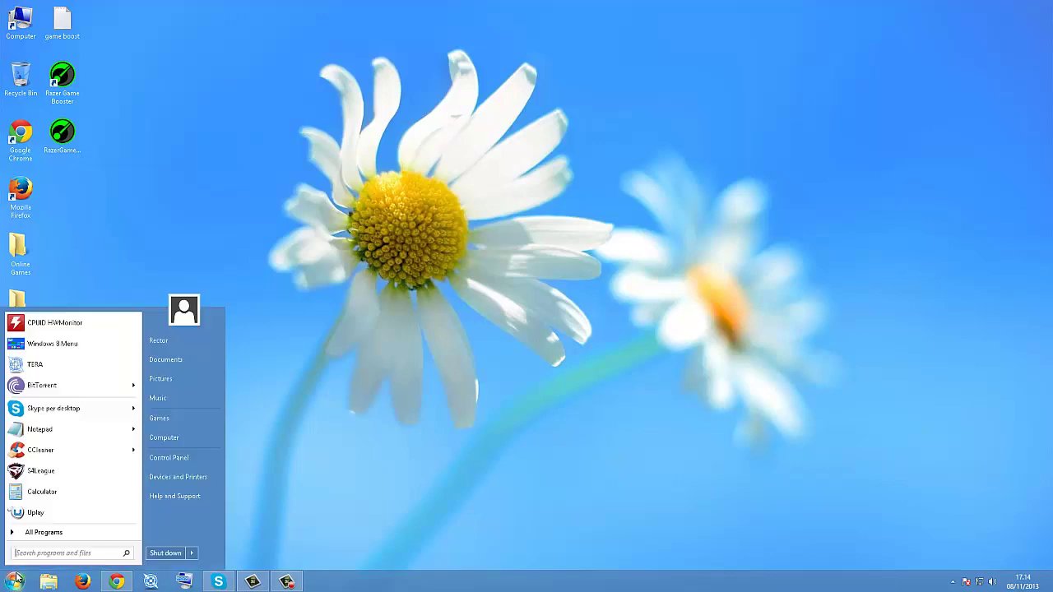
pyautogui.click(45, 533)
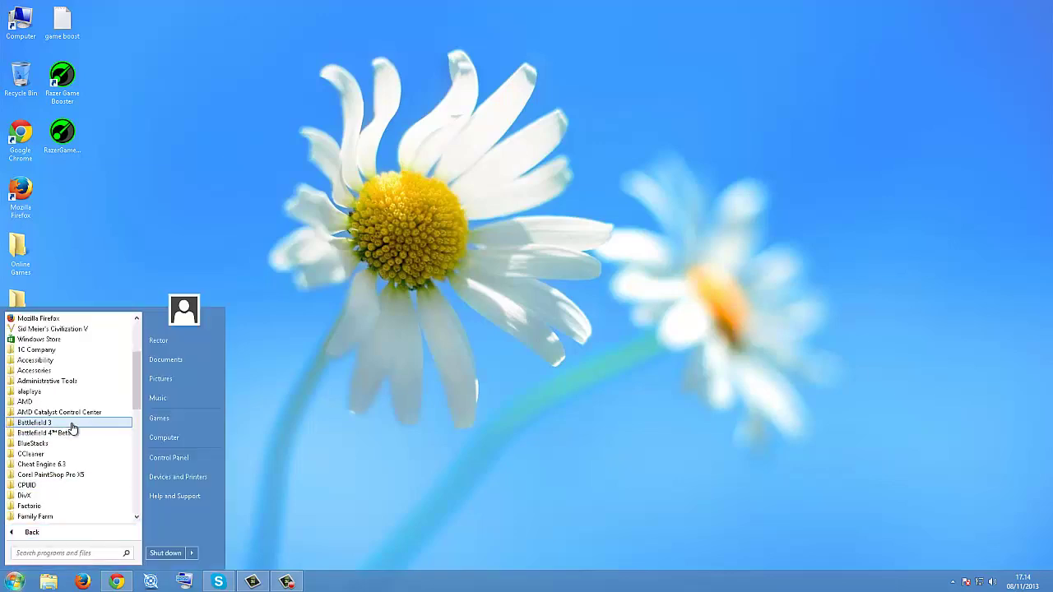
pyautogui.scroll(-3, 71, 428)
pyautogui.scroll(3, 67, 434)
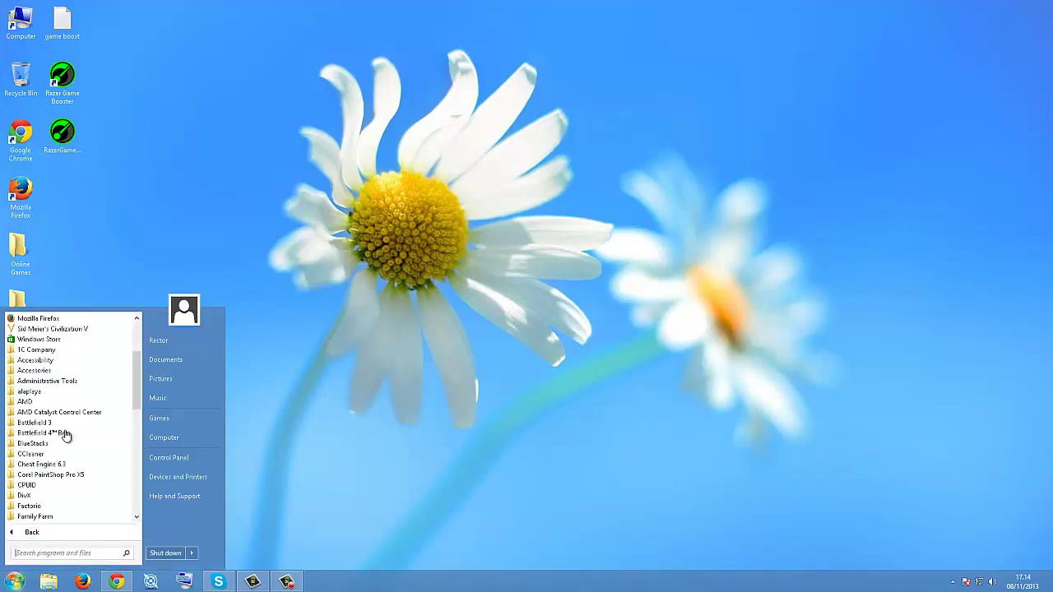
pyautogui.click(52, 382)
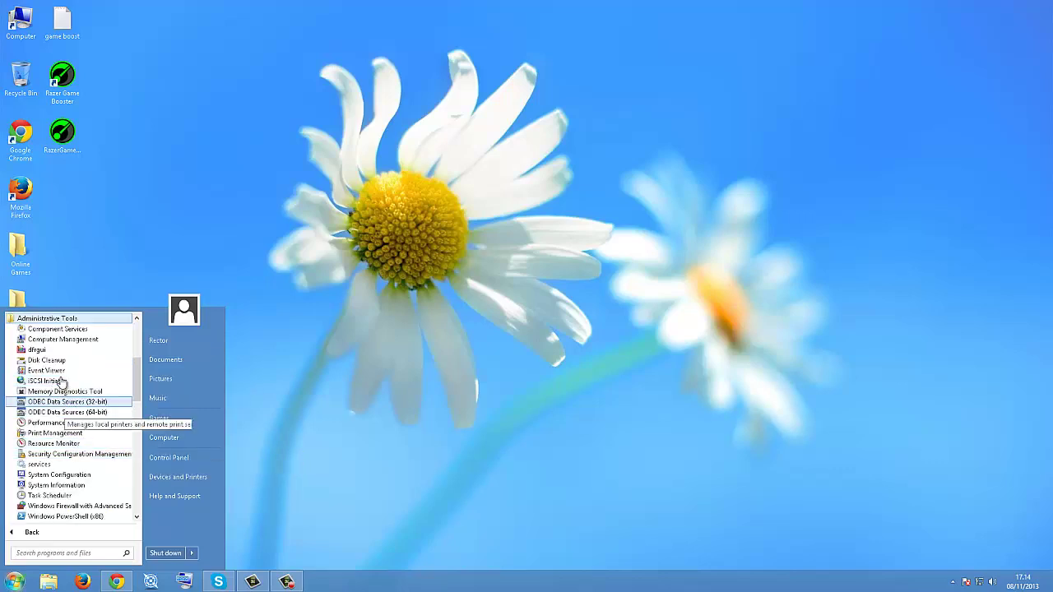
pyautogui.scroll(1, 68, 370)
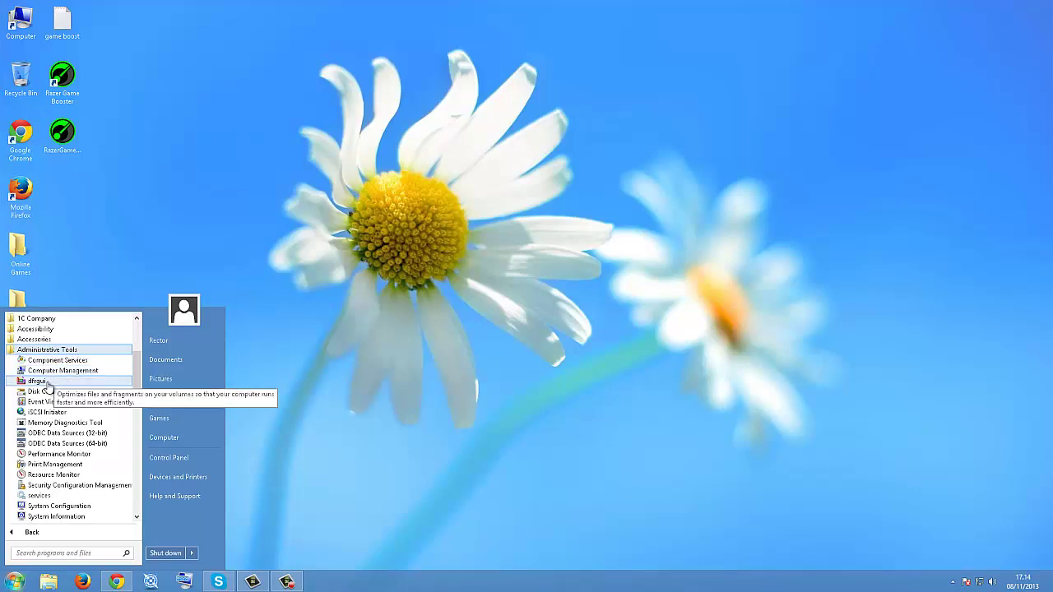
pyautogui.click(38, 380)
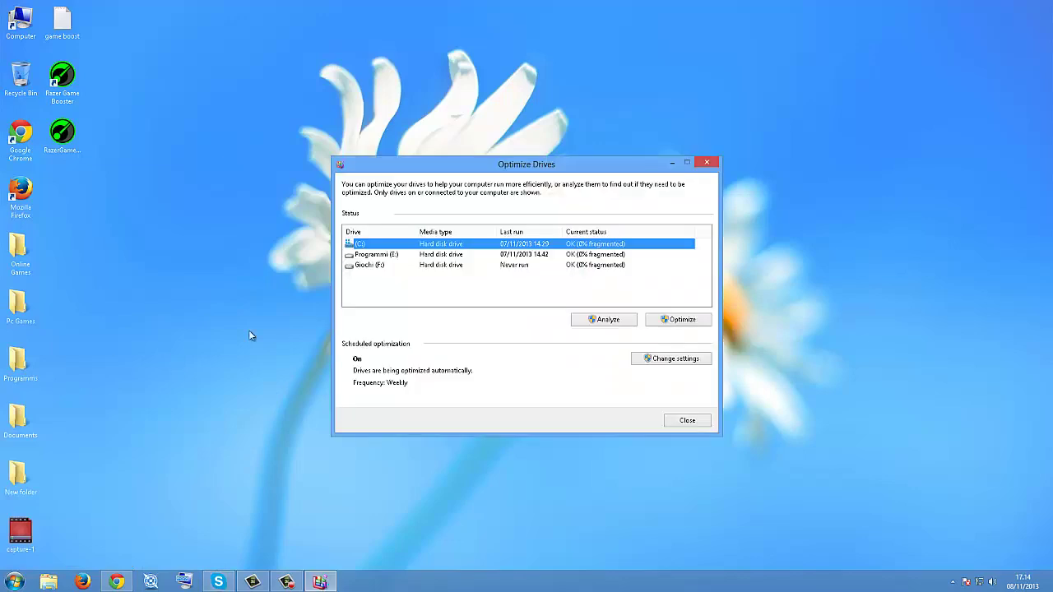
# Step: Look over drives C:, Programmi (E:) and Giochi (F:) in Optimize Drives and the Computer window
pyautogui.moveTo(393, 167); pyautogui.dragTo(233, 127)
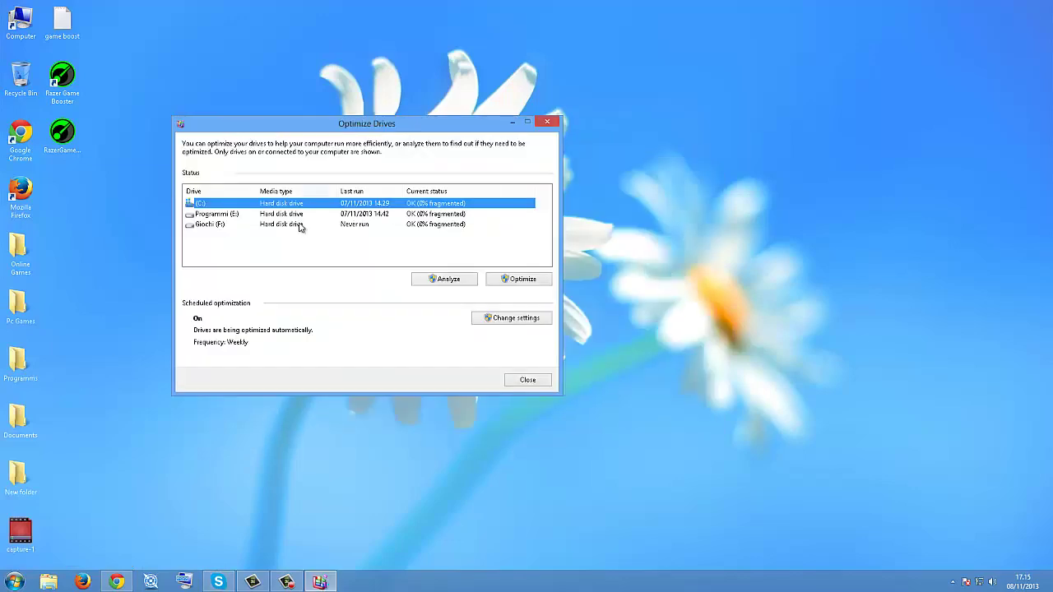
pyautogui.click(274, 225)
pyautogui.click(247, 214)
pyautogui.click(248, 204)
pyautogui.doubleClick(20, 20)
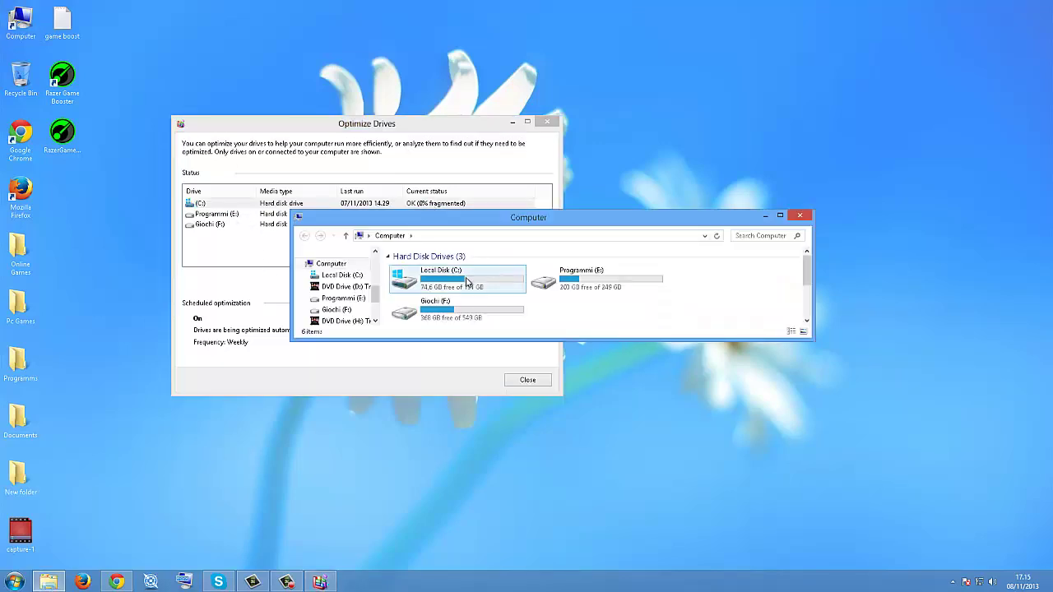
pyautogui.click(466, 280)
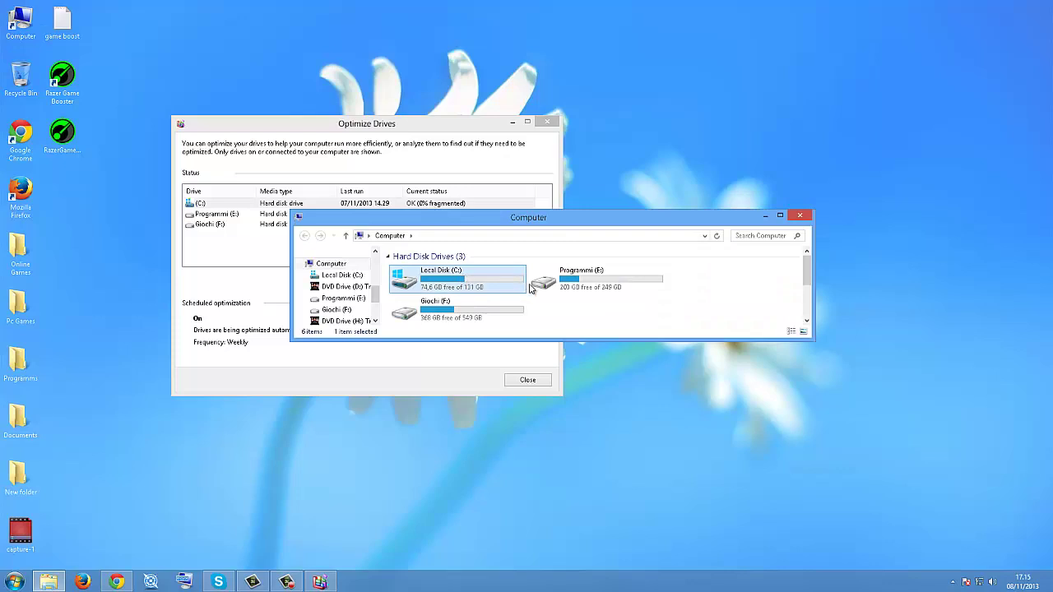
pyautogui.click(567, 282)
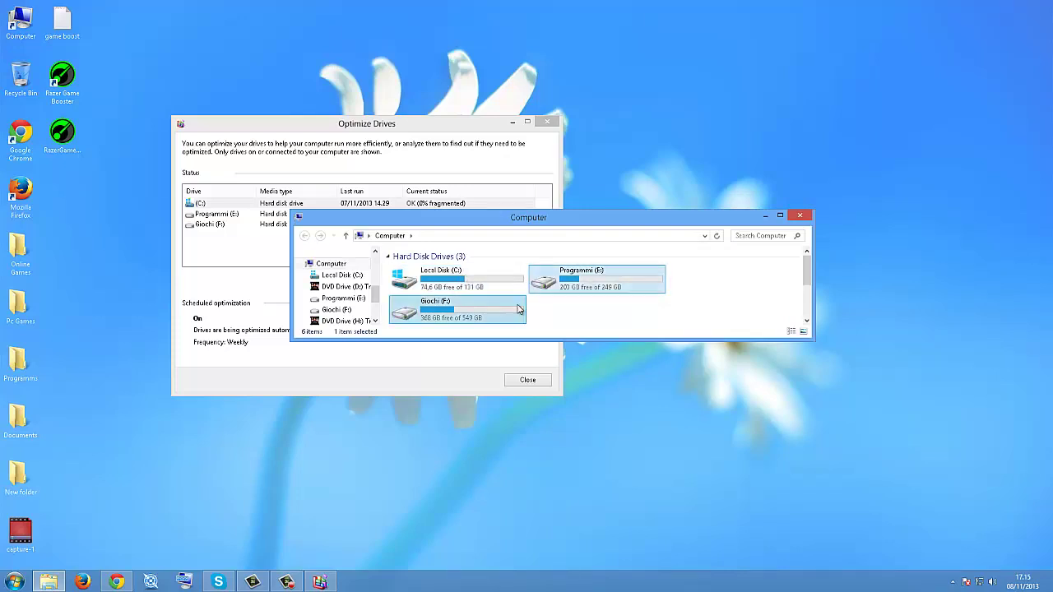
pyautogui.click(799, 216)
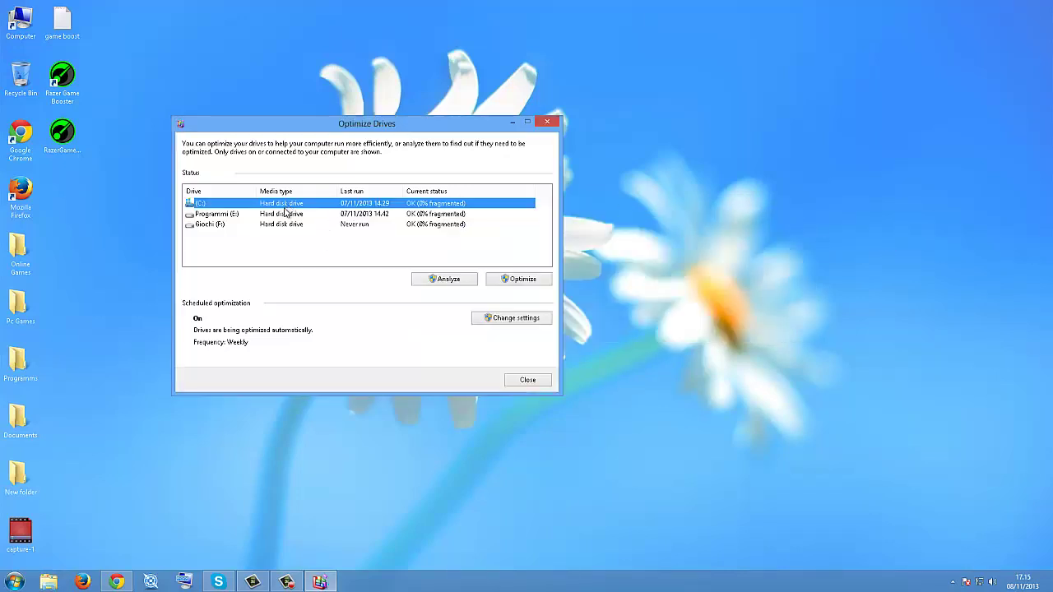
# Step: Analyze Giochi (F:) for fragmentation
pyautogui.click(220, 225)
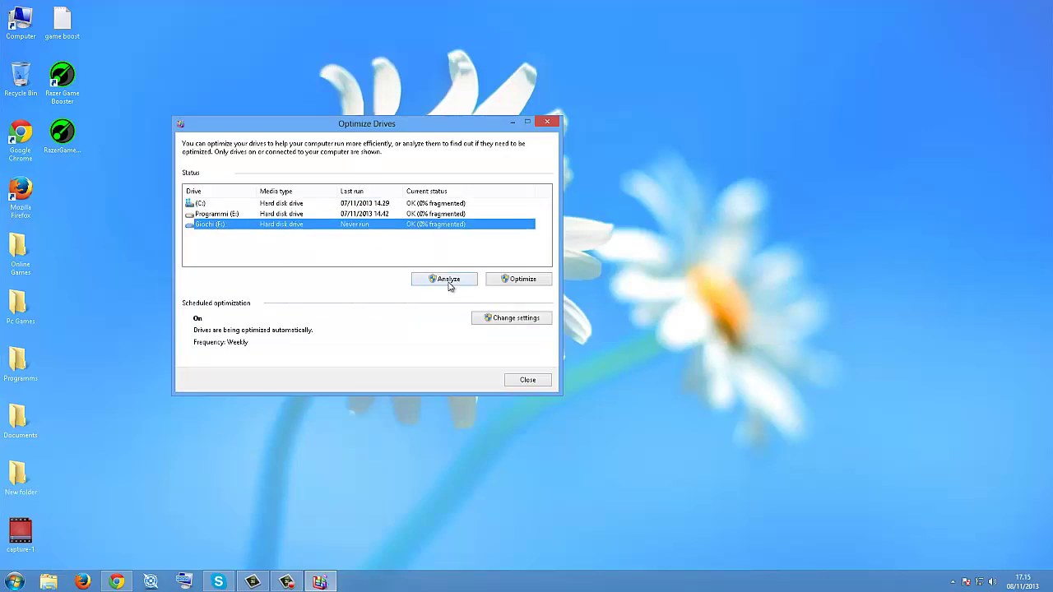
pyautogui.click(447, 280)
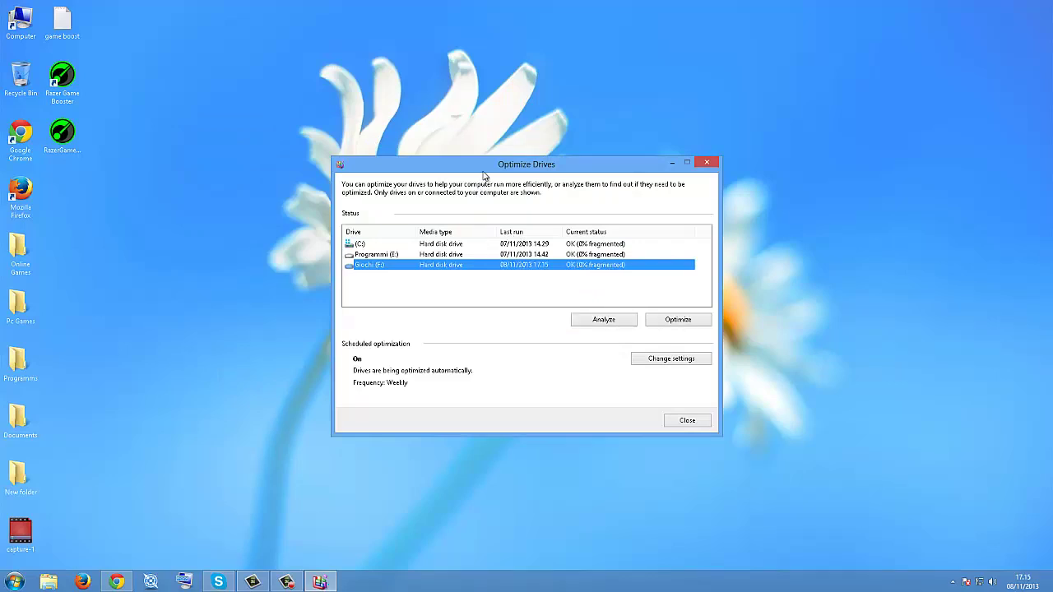
pyautogui.moveTo(454, 169); pyautogui.dragTo(362, 159)
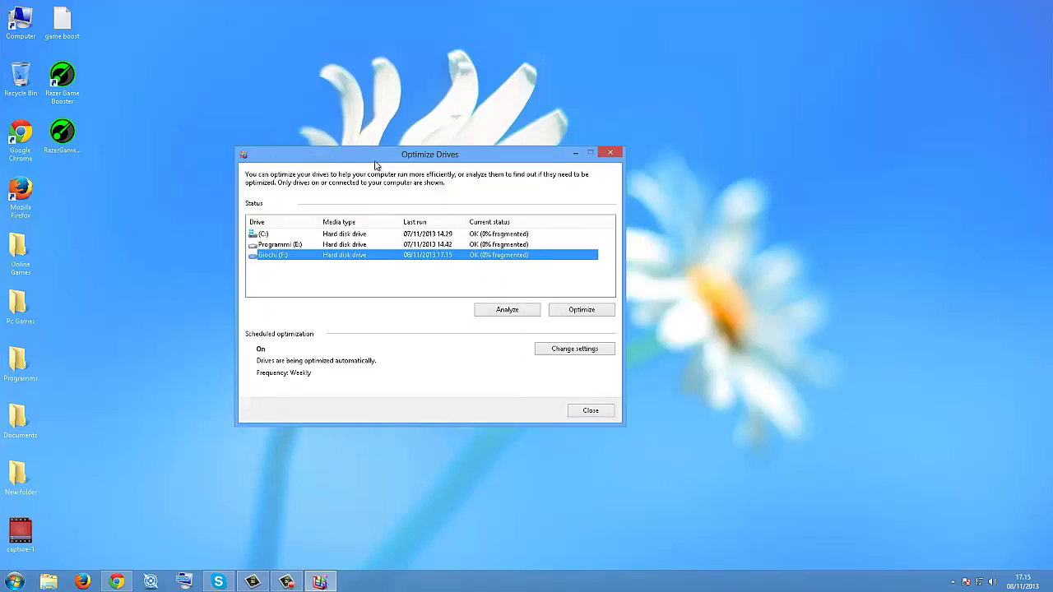
# Step: Start optimizing Giochi (F:), let it reach 1% consolidated, then stop the run
pyautogui.click(569, 315)
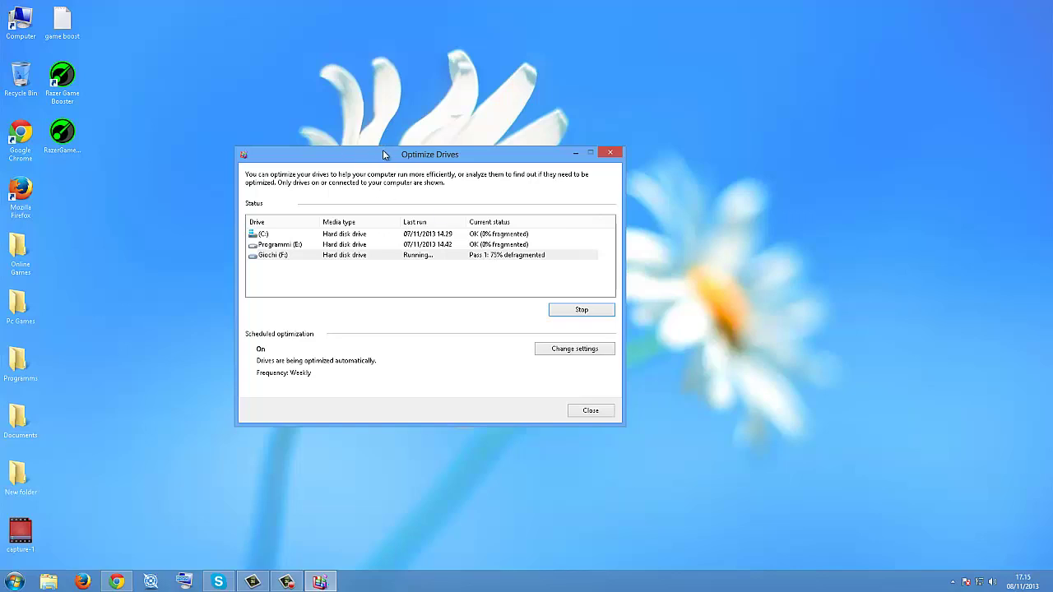
pyautogui.moveTo(361, 146); pyautogui.dragTo(293, 107)
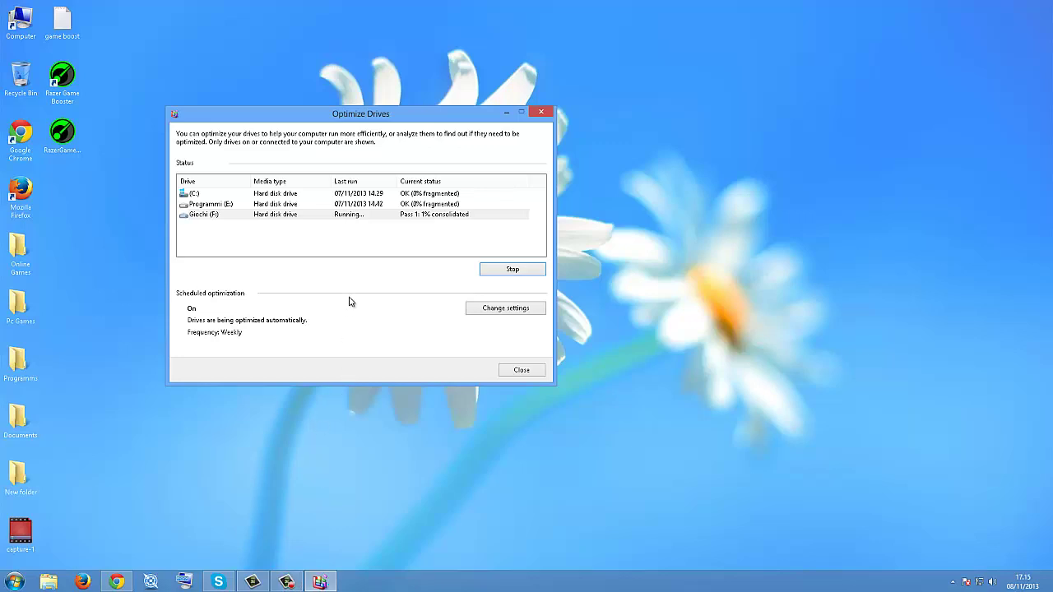
pyautogui.click(436, 215)
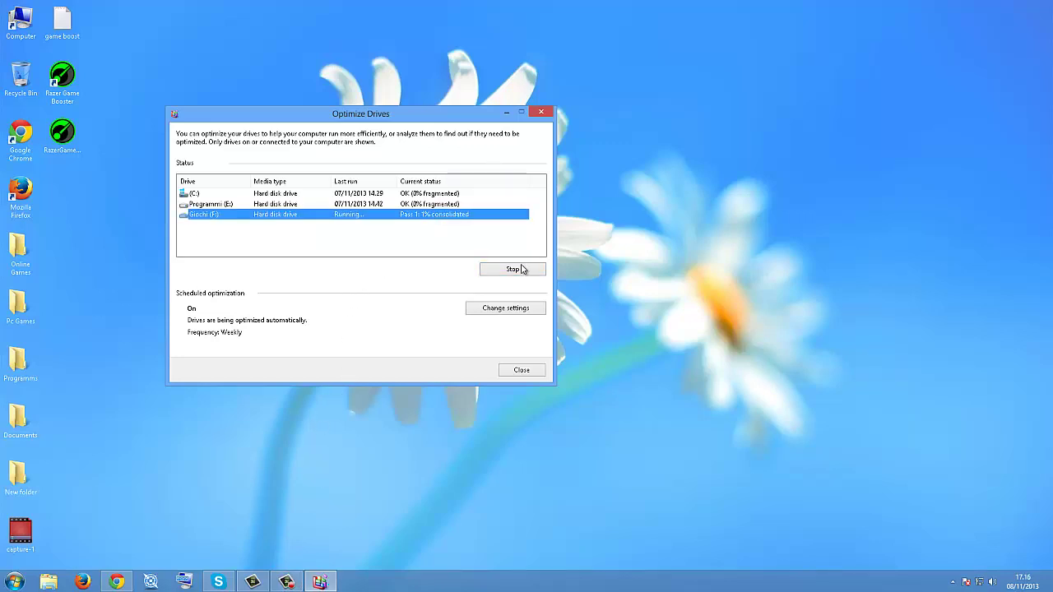
pyautogui.click(522, 272)
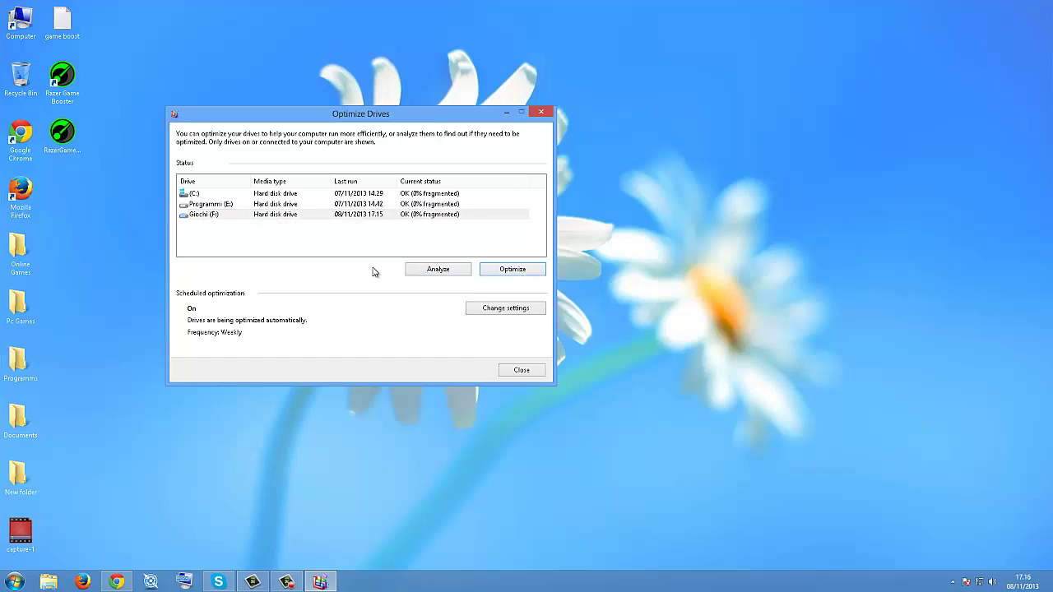
# Step: Close Optimize Drives, open Task Manager centred on screen, and open the Start menu
pyautogui.click(541, 112)
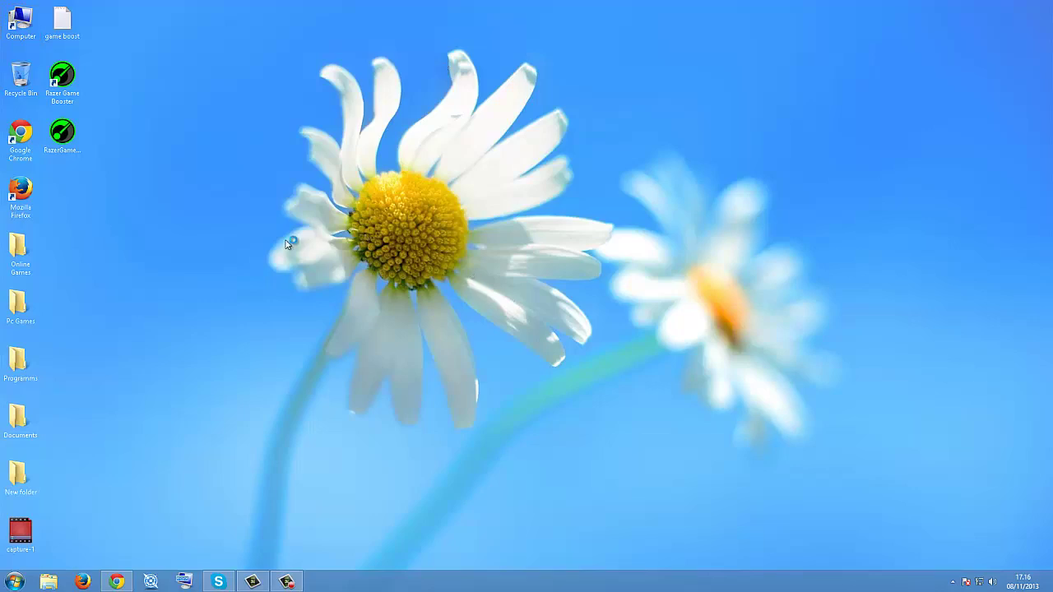
pyautogui.hotkey('ctrl', 'shift', 'Escape')
pyautogui.moveTo(243, 4); pyautogui.dragTo(440, 10)
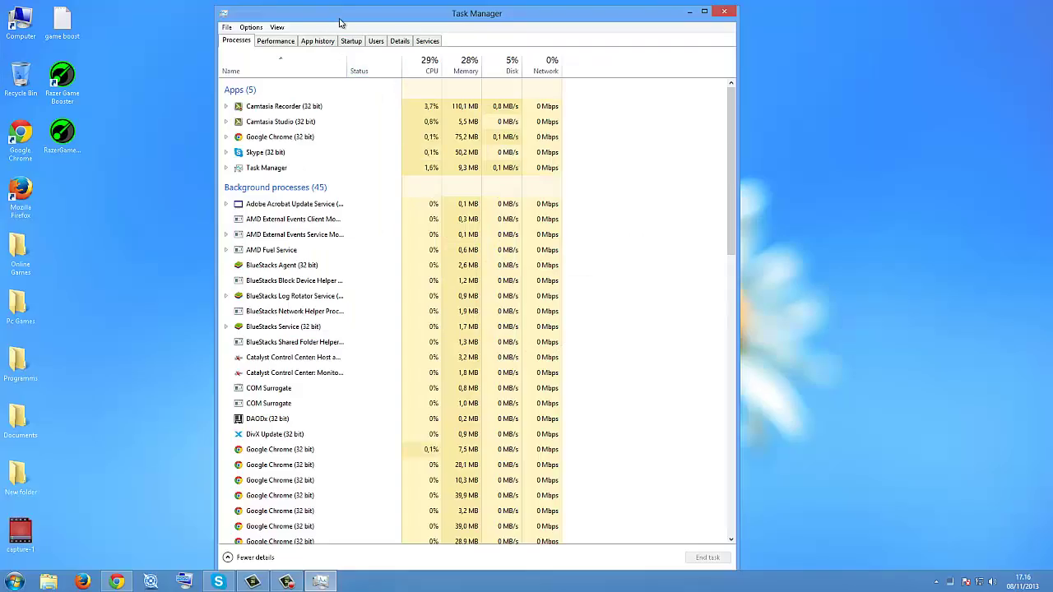
pyautogui.click(14, 581)
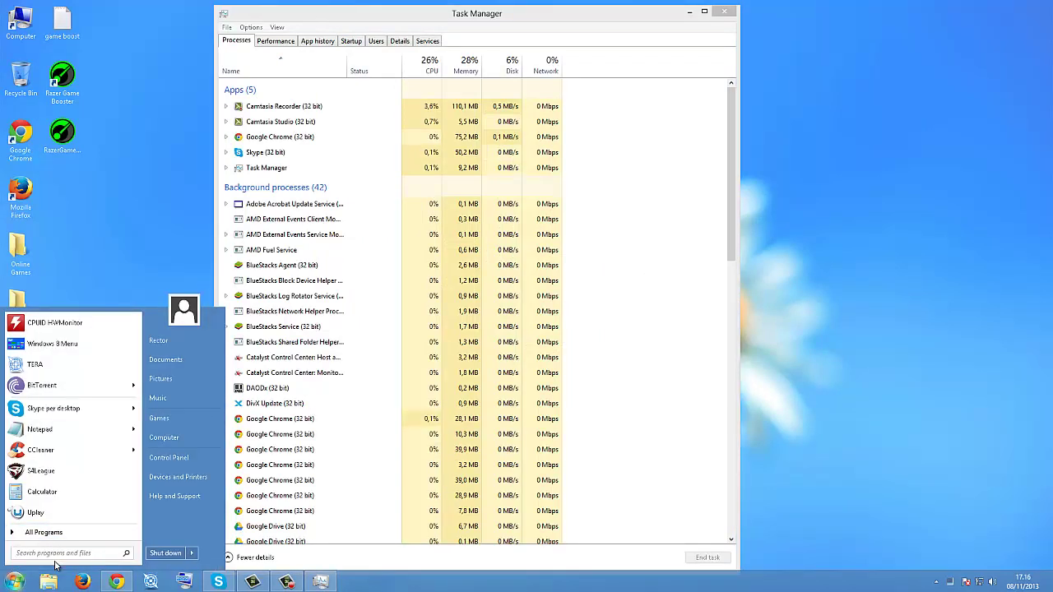
# Step: Run cmd as administrator from Start search and launch taskmgr from it
pyautogui.write('cmd')
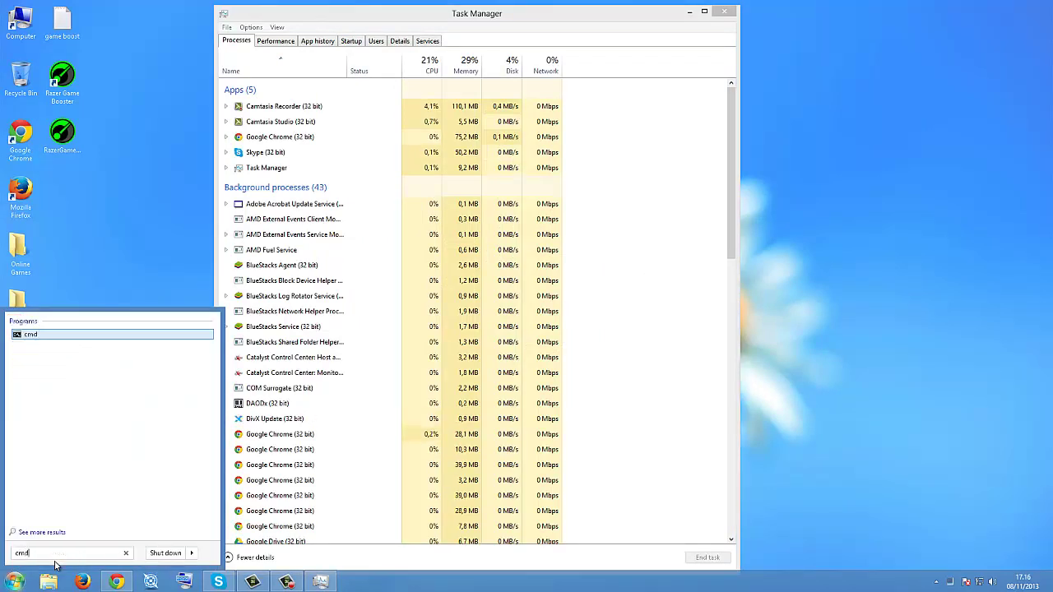
pyautogui.rightClick(29, 338)
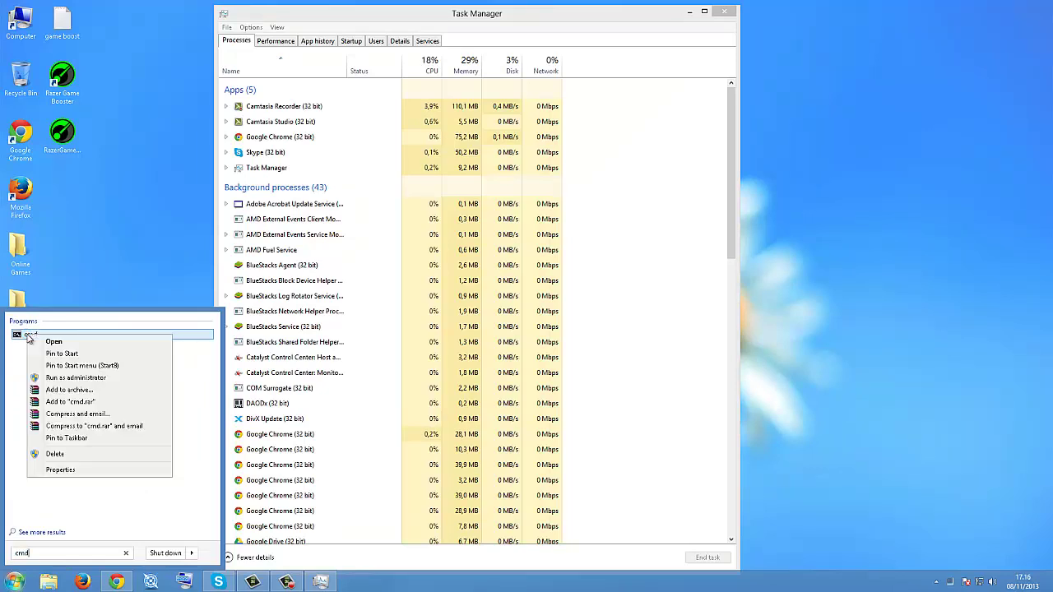
pyautogui.click(76, 377)
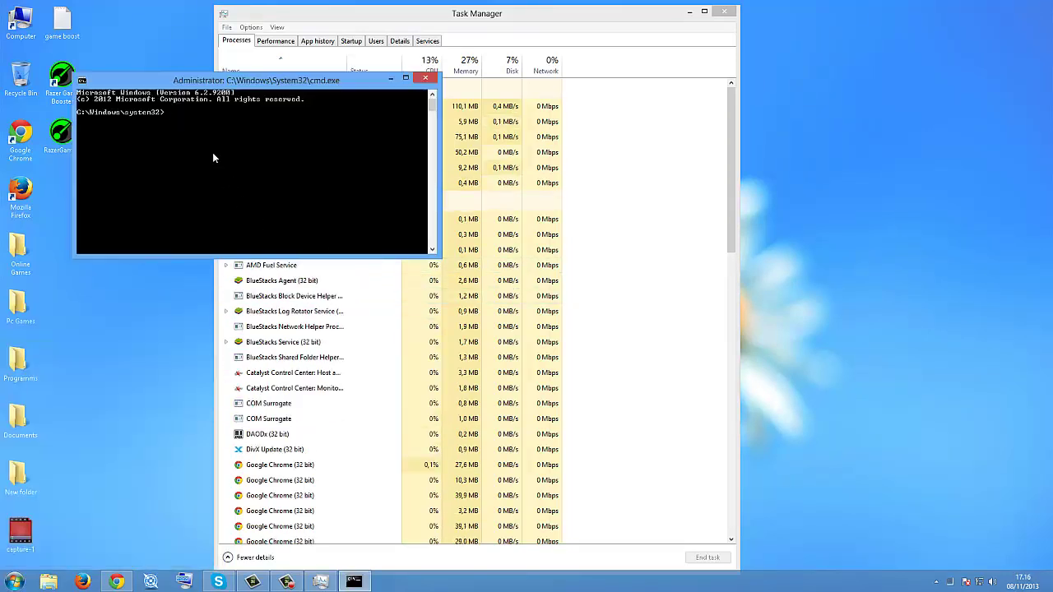
pyautogui.write('taskmgr')
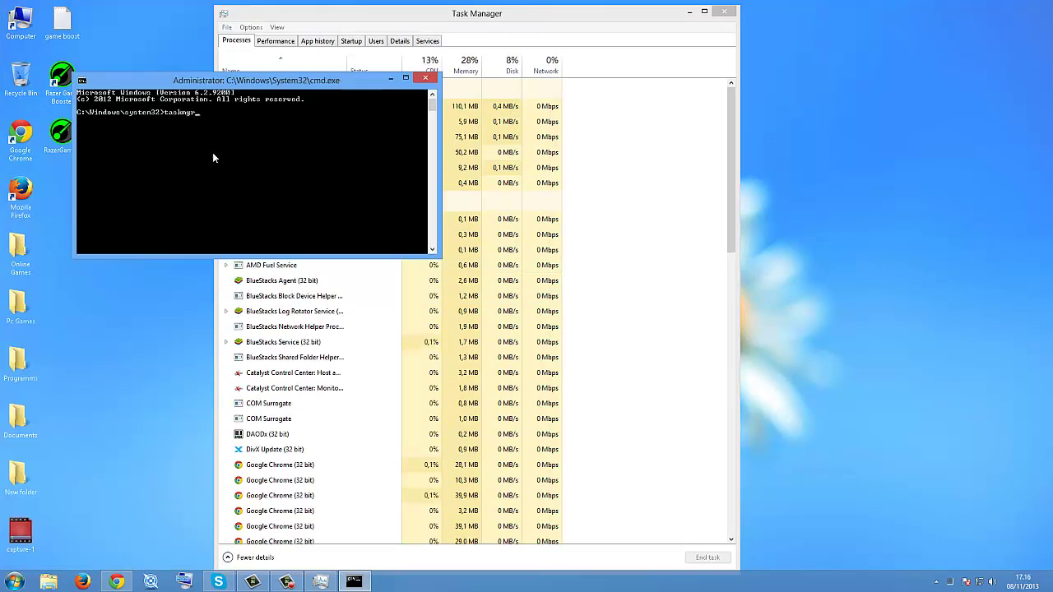
pyautogui.press('Return')
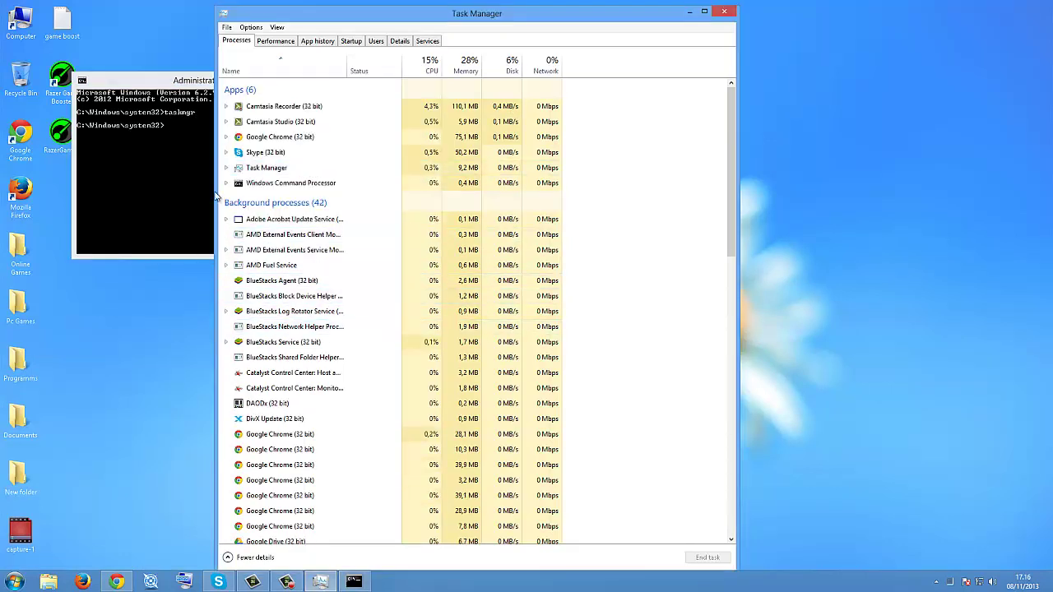
# Step: Relaunch Task Manager from the administrator command prompt
pyautogui.moveTo(356, 28); pyautogui.dragTo(421, 42)
pyautogui.click(191, 120)
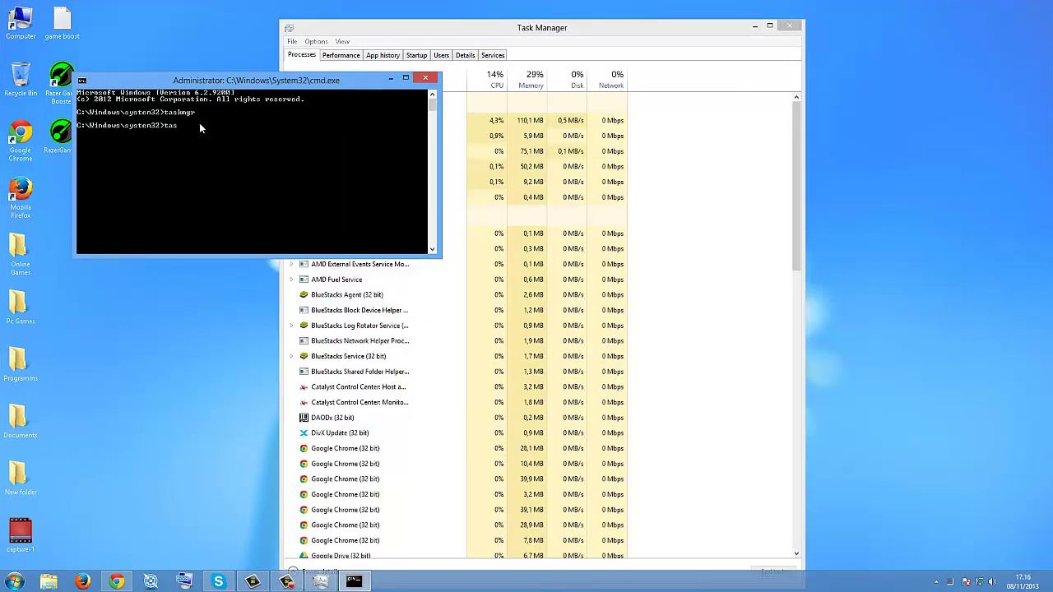
pyautogui.write('taslmgr')
pyautogui.press('Return')
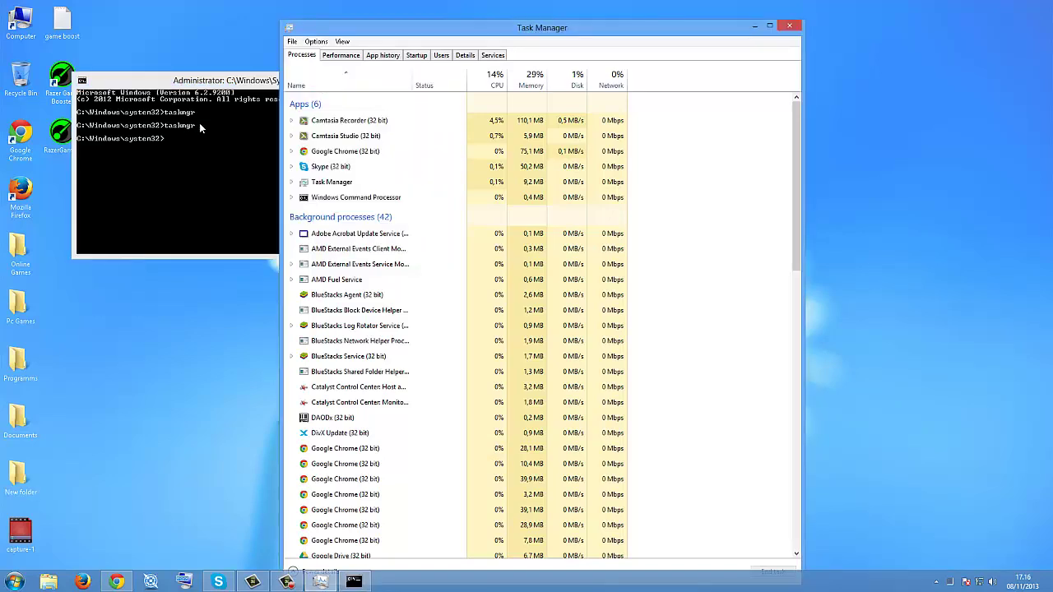
pyautogui.click(790, 26)
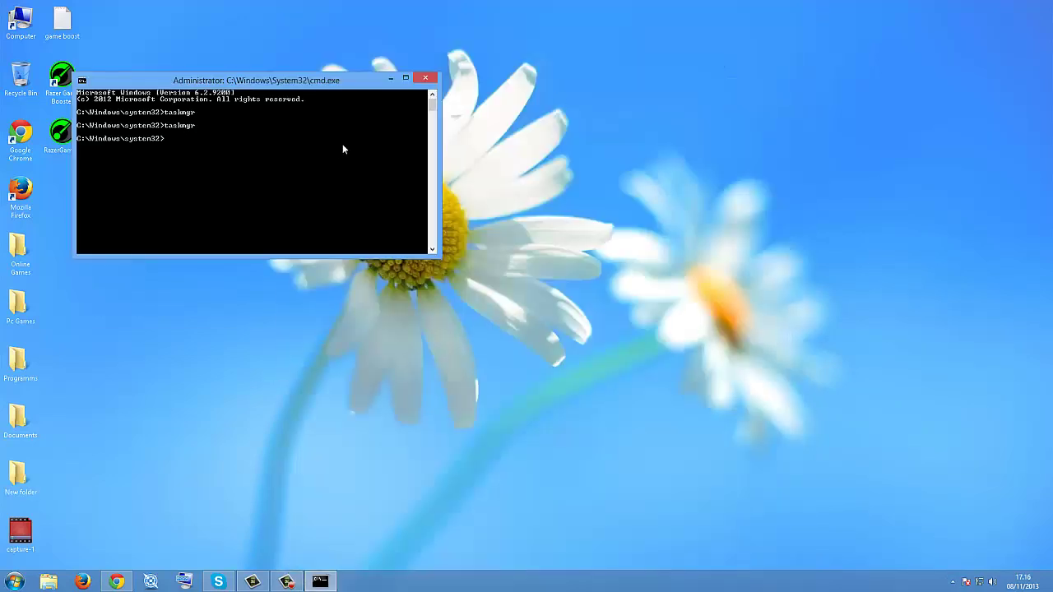
pyautogui.write('taslmgrù')
pyautogui.press('Return')
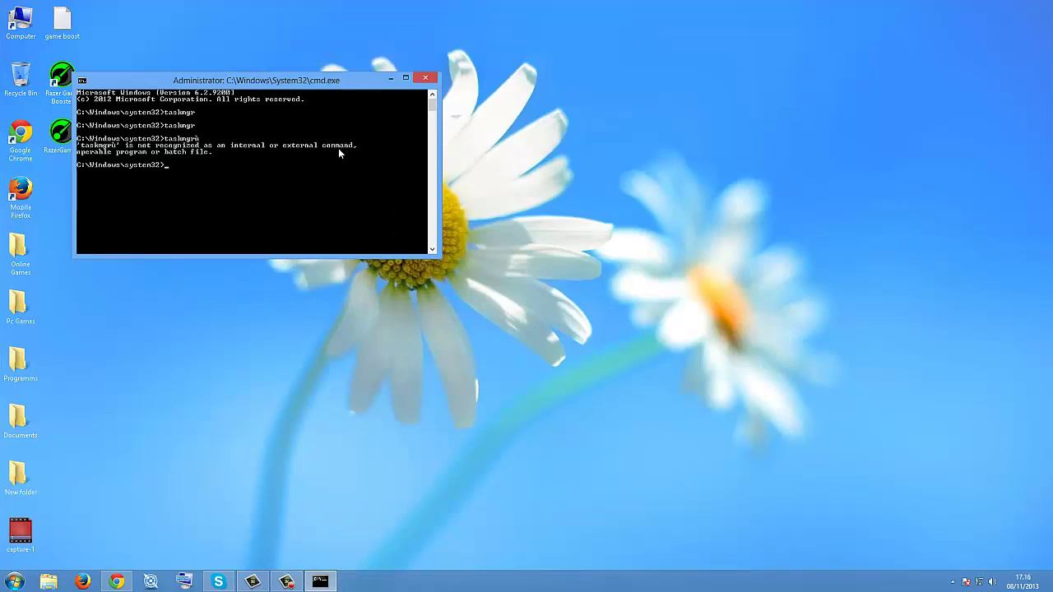
pyautogui.write('taslmgr')
pyautogui.press('Return')
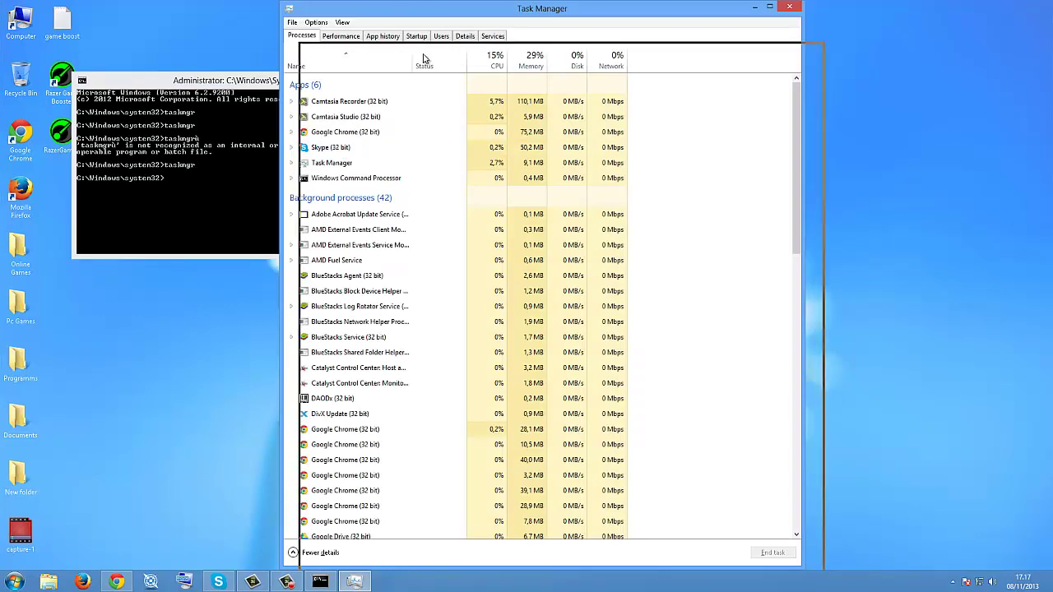
# Step: Close the command prompt and maximize Task Manager to full screen
pyautogui.moveTo(403, 10); pyautogui.dragTo(418, 37)
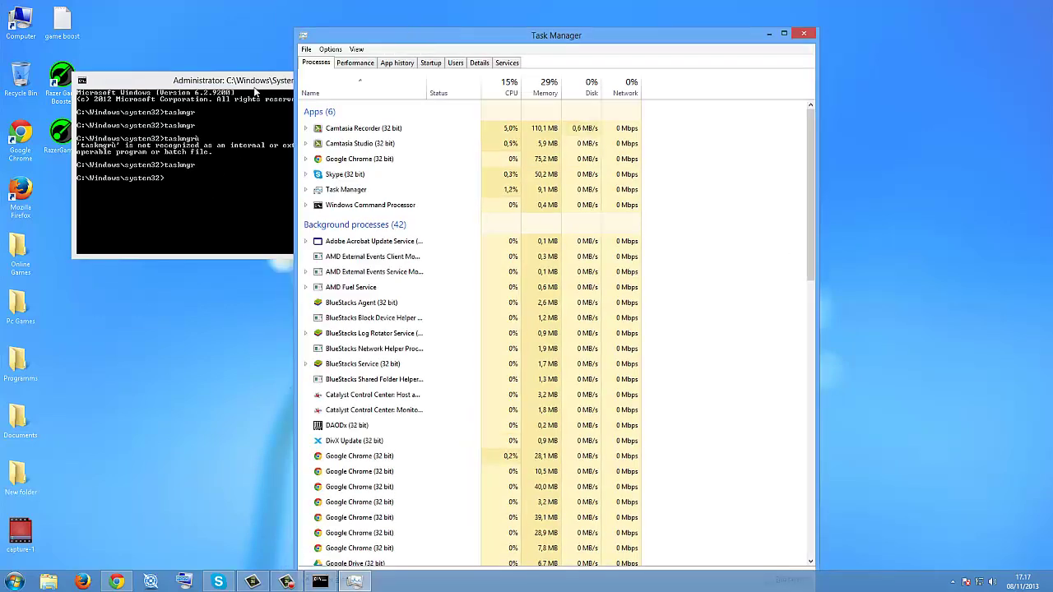
pyautogui.click(255, 88)
pyautogui.click(428, 78)
pyautogui.doubleClick(461, 37)
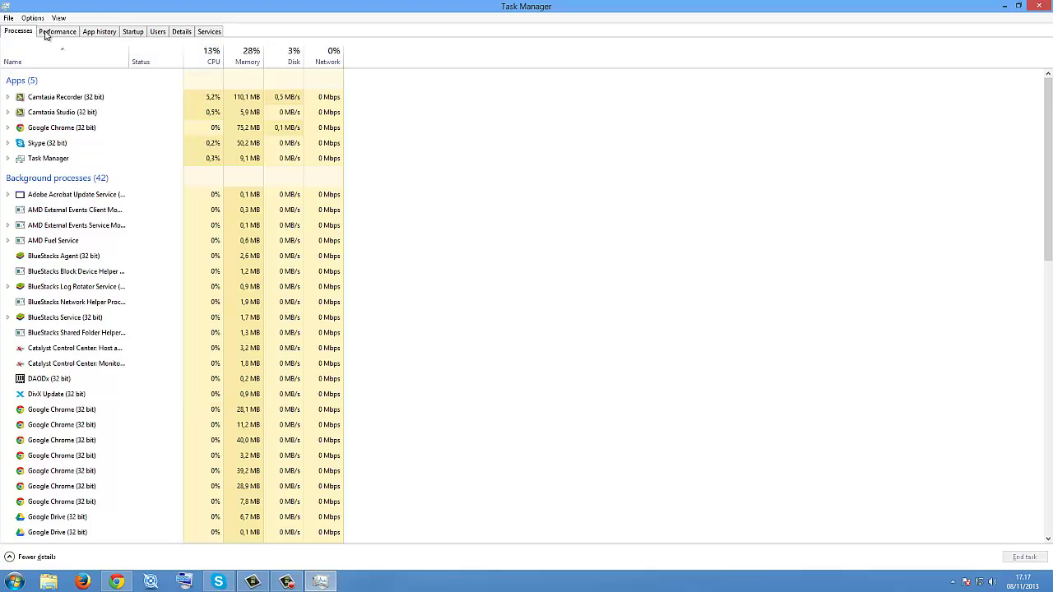
# Step: Glance at the Performance tab, then return to Processes and scroll through the list
pyautogui.click(46, 31)
pyautogui.click(15, 32)
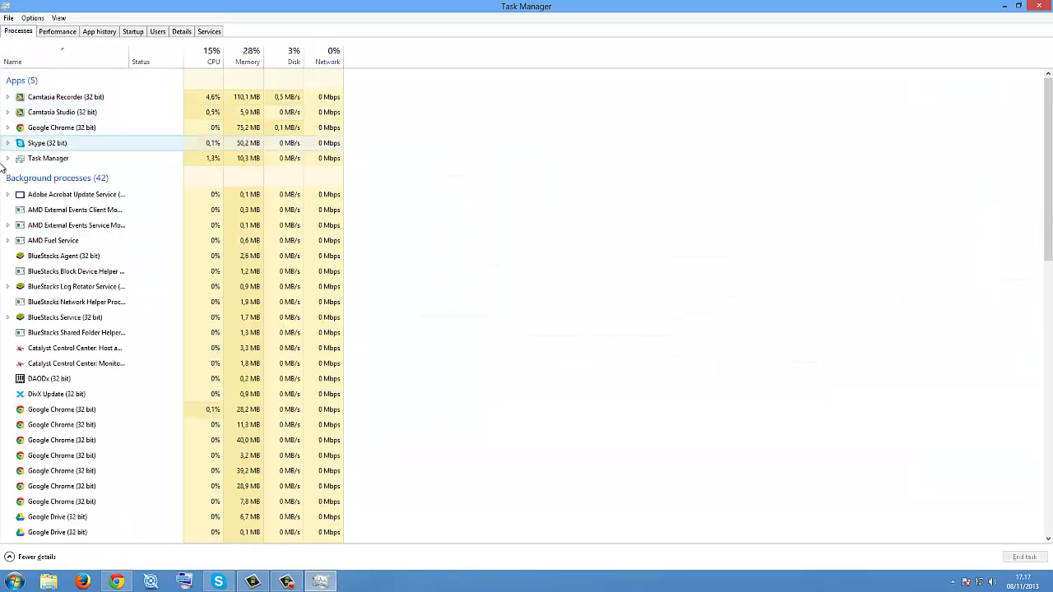
pyautogui.scroll(-2, 91, 213)
pyautogui.scroll(-12, 90, 212)
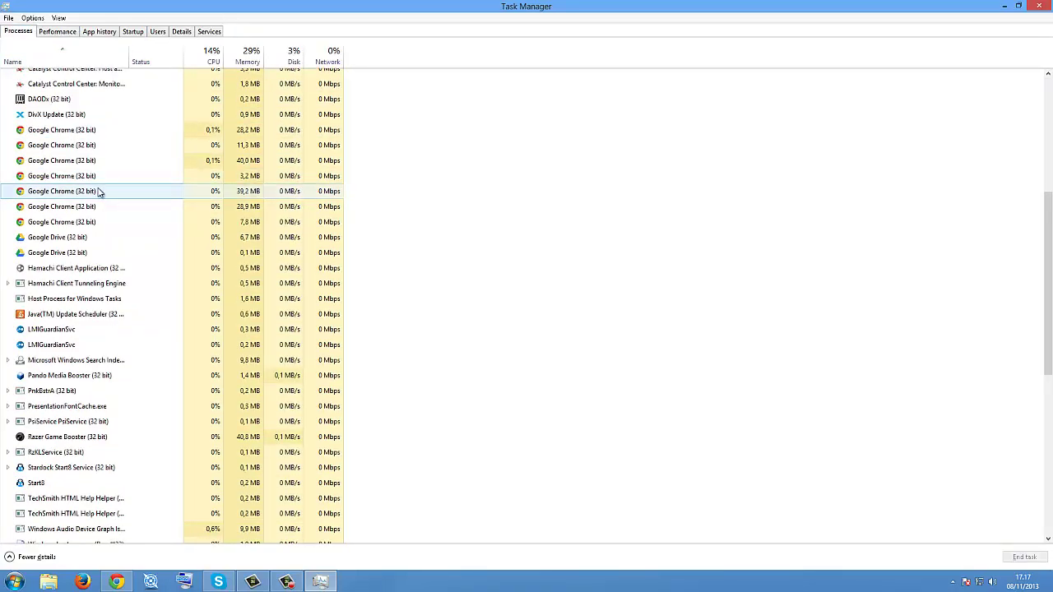
pyautogui.scroll(-1, 100, 191)
pyautogui.scroll(8, 101, 192)
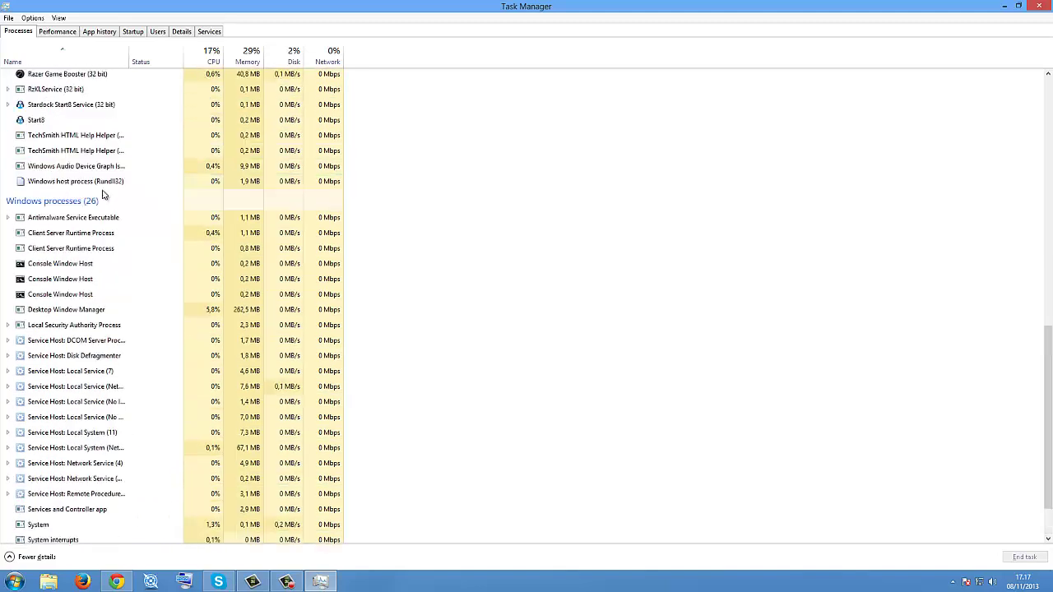
pyautogui.scroll(-12, 90, 442)
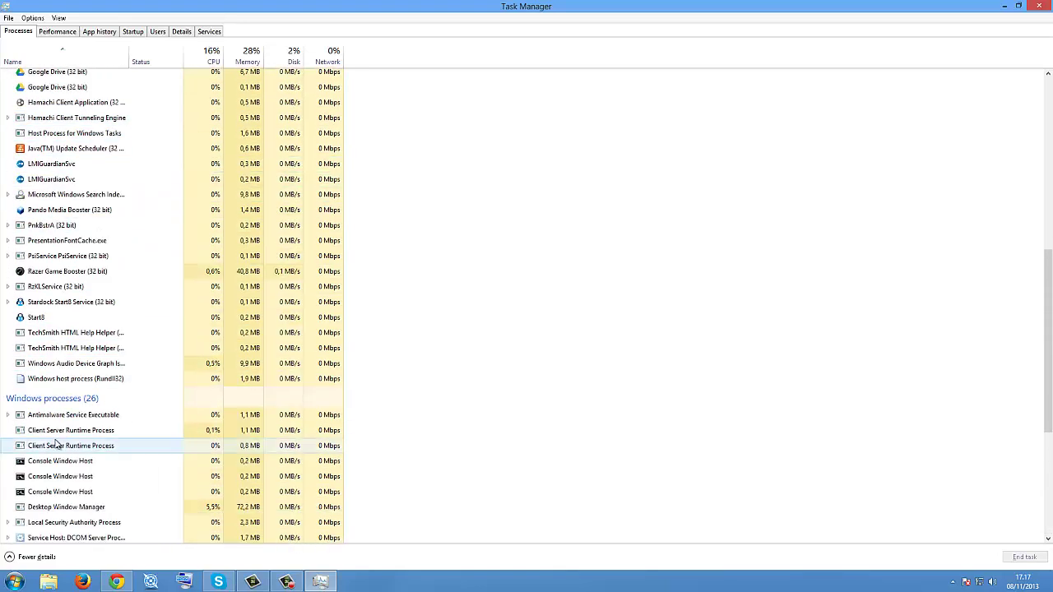
pyautogui.scroll(-5, 99, 438)
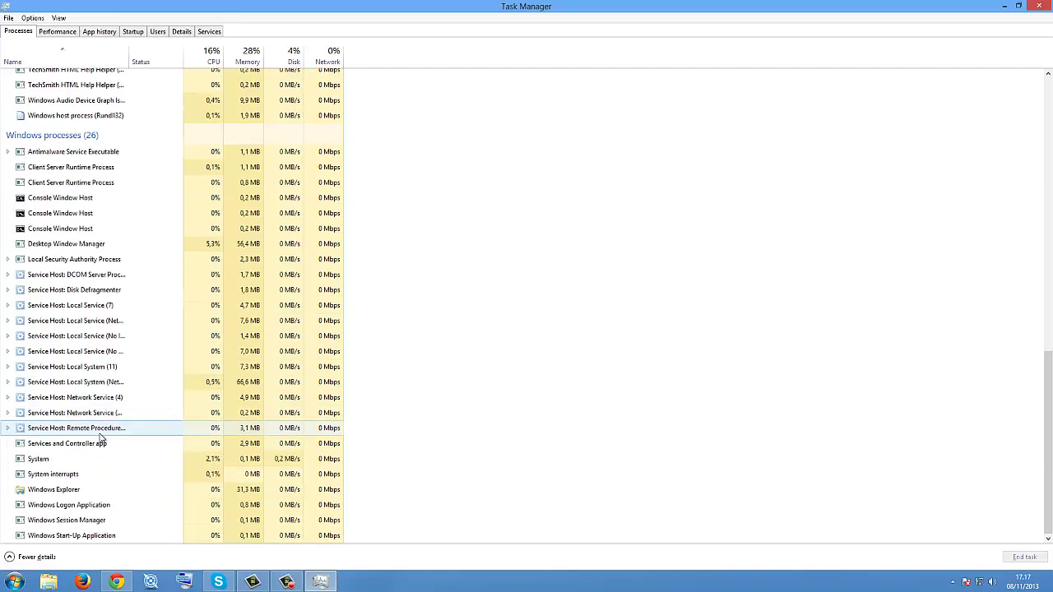
# Step: Launch TERA from the taskbar, close its launcher, and re-maximize Task Manager
pyautogui.click(150, 583)
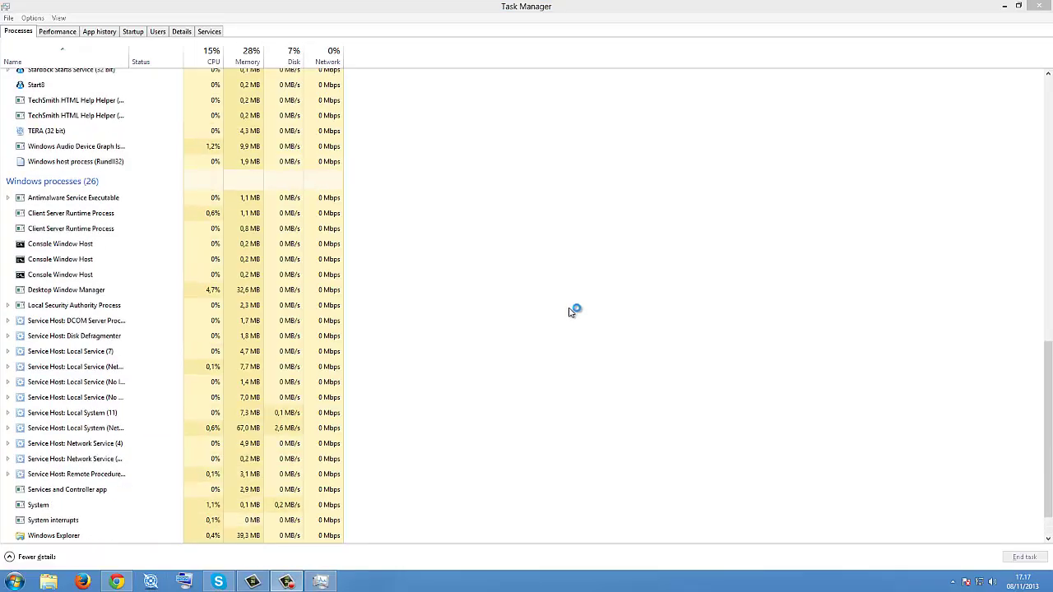
pyautogui.doubleClick(477, 20)
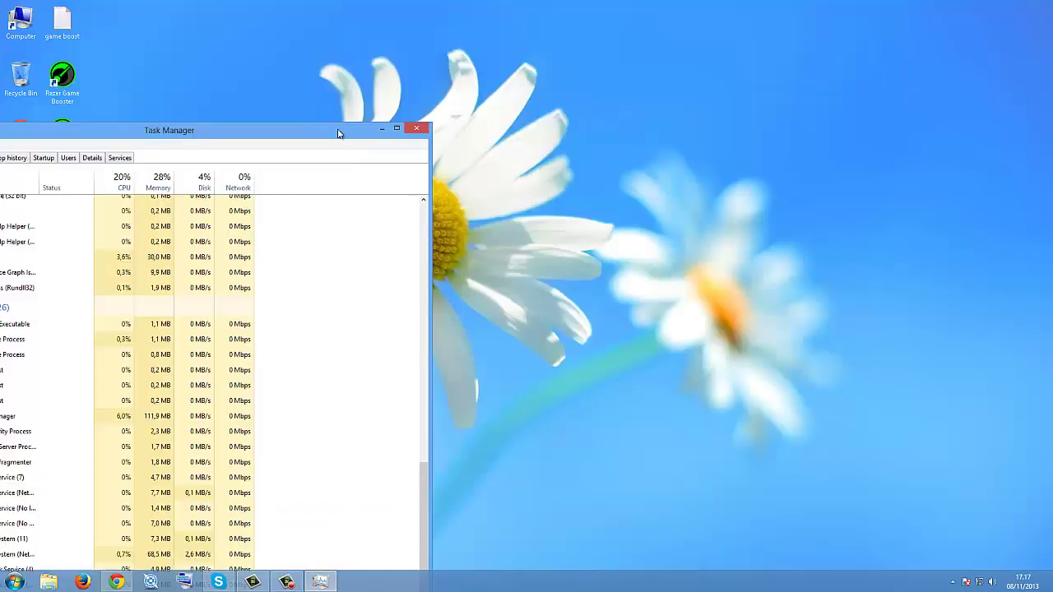
pyautogui.moveTo(338, 134); pyautogui.dragTo(974, 69)
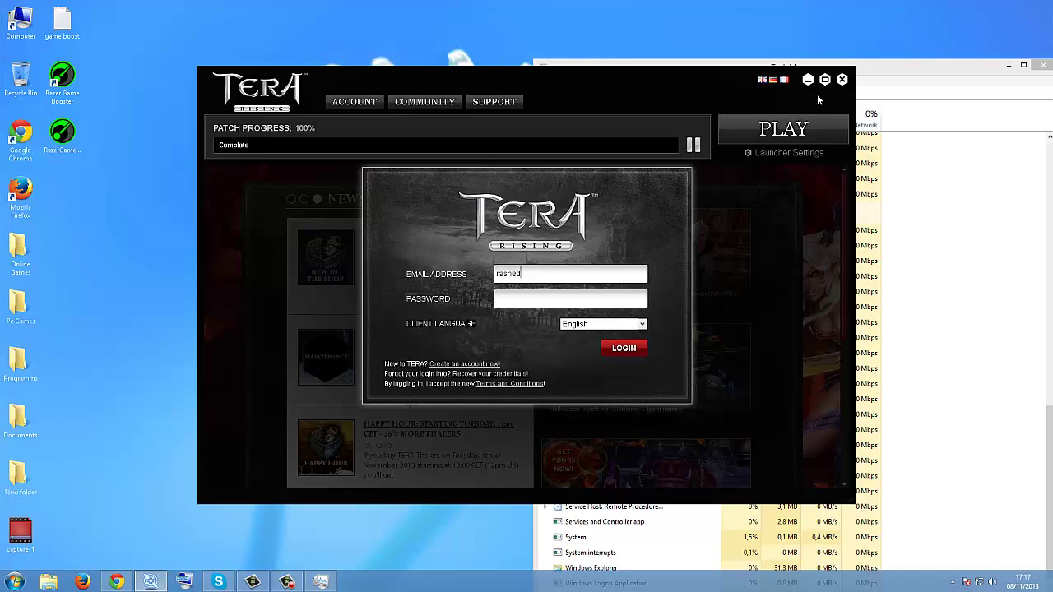
pyautogui.click(842, 79)
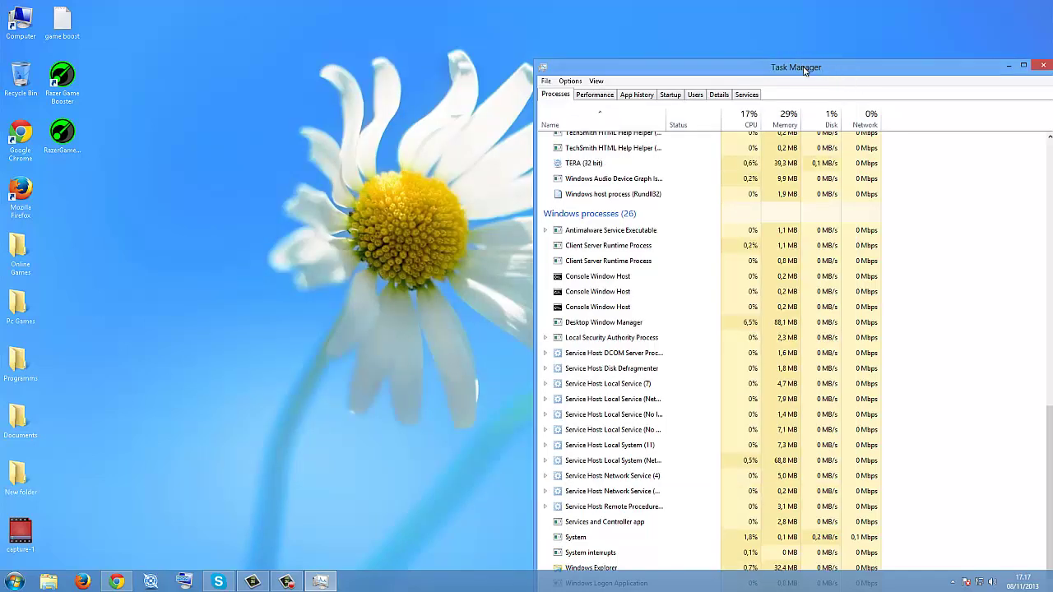
pyautogui.moveTo(803, 71); pyautogui.dragTo(322, 3)
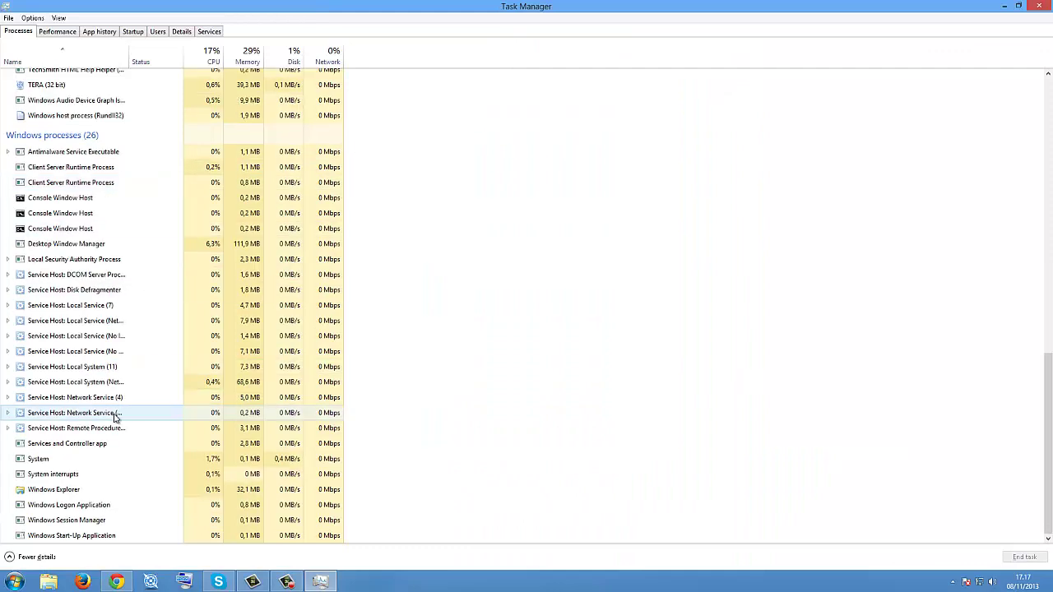
pyautogui.scroll(3, 45, 425)
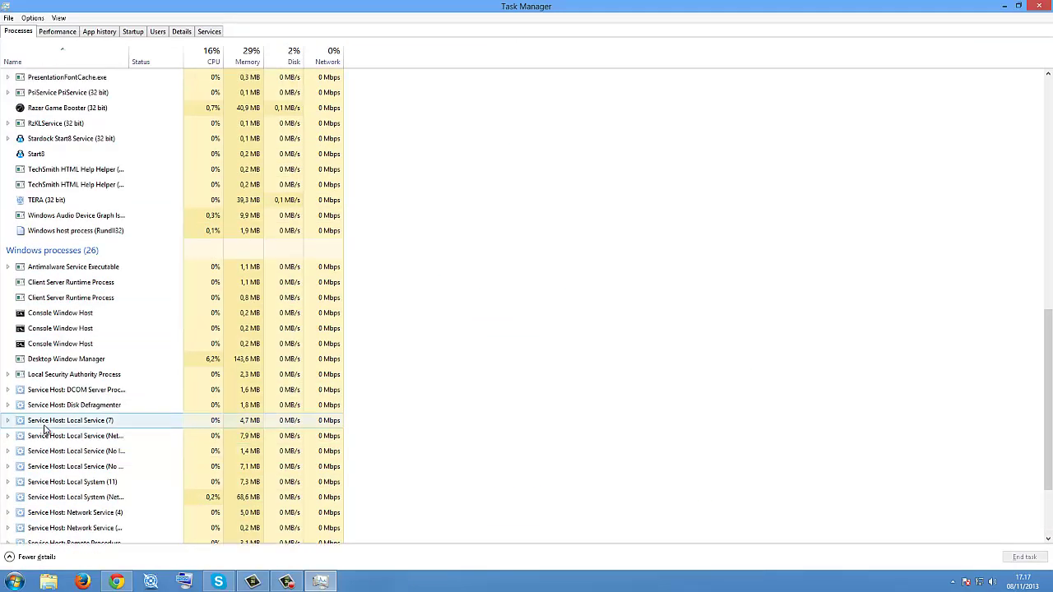
pyautogui.scroll(5, 45, 425)
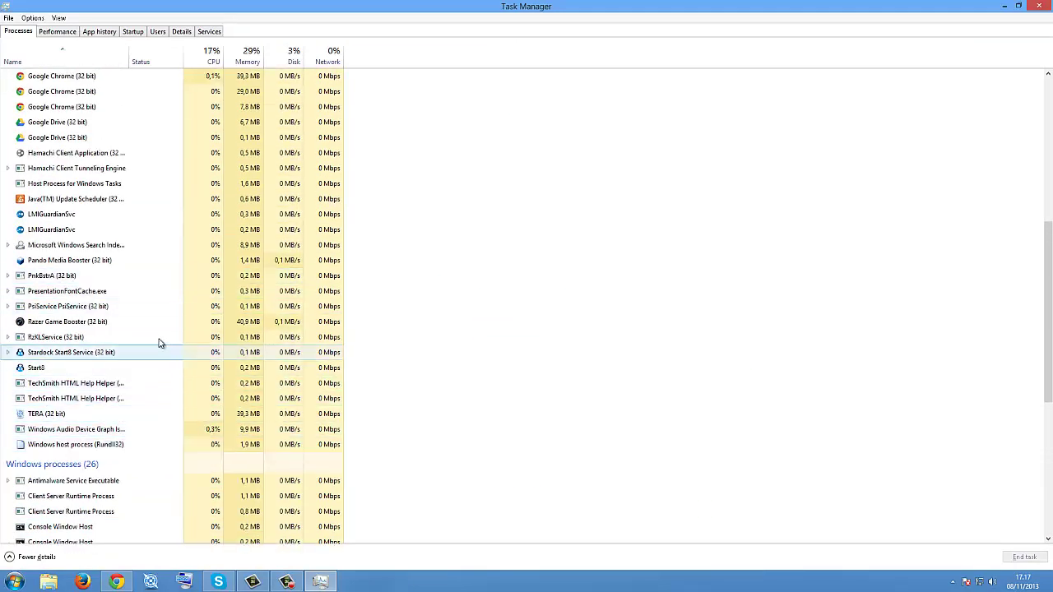
pyautogui.scroll(5, 161, 344)
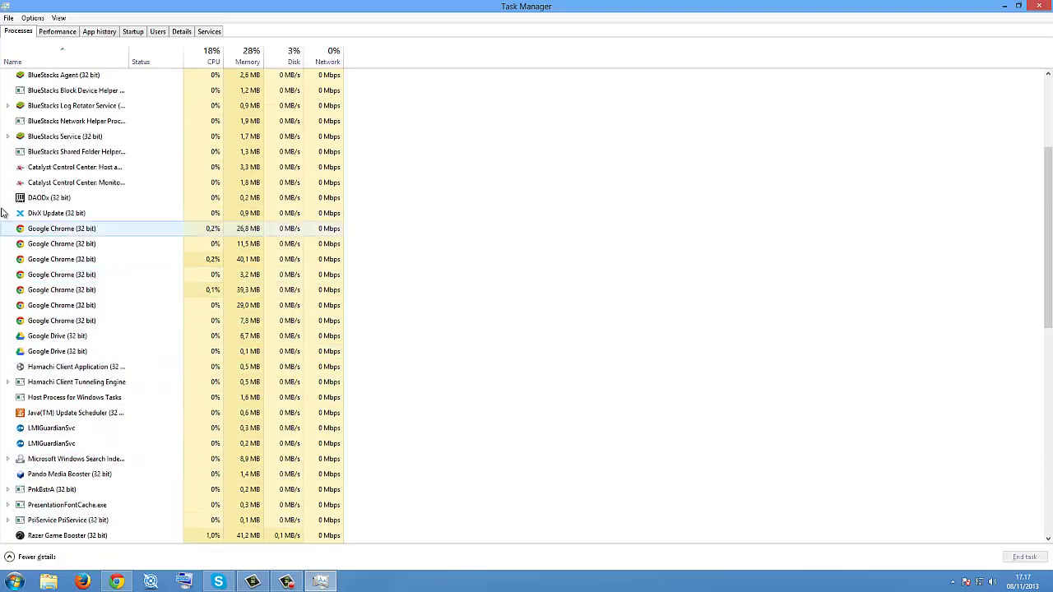
pyautogui.scroll(3, 2, 213)
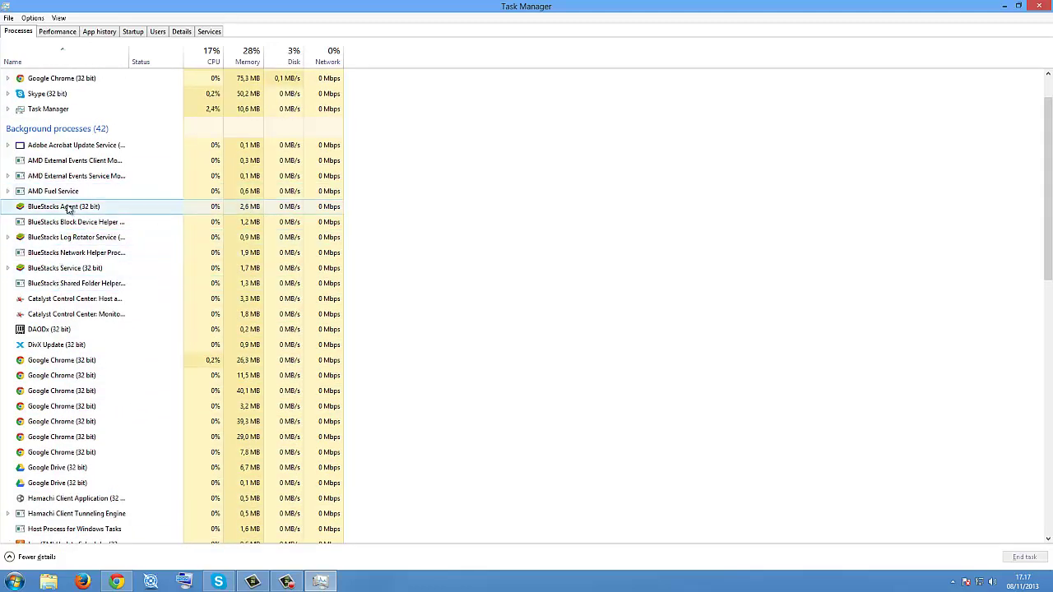
pyautogui.rightClick(68, 209)
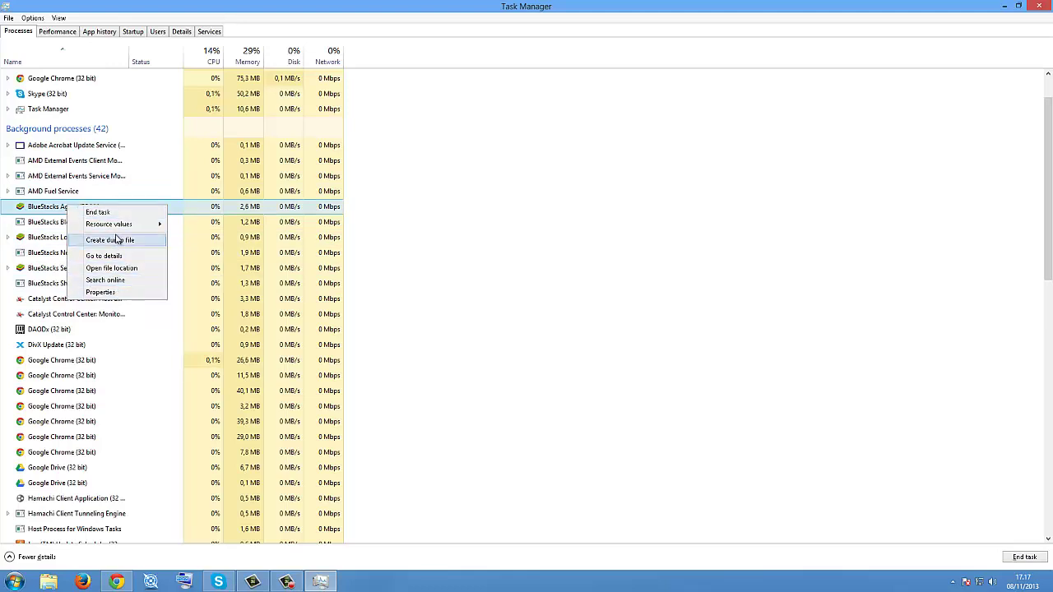
pyautogui.moveTo(123, 225)
pyautogui.moveTo(197, 230)
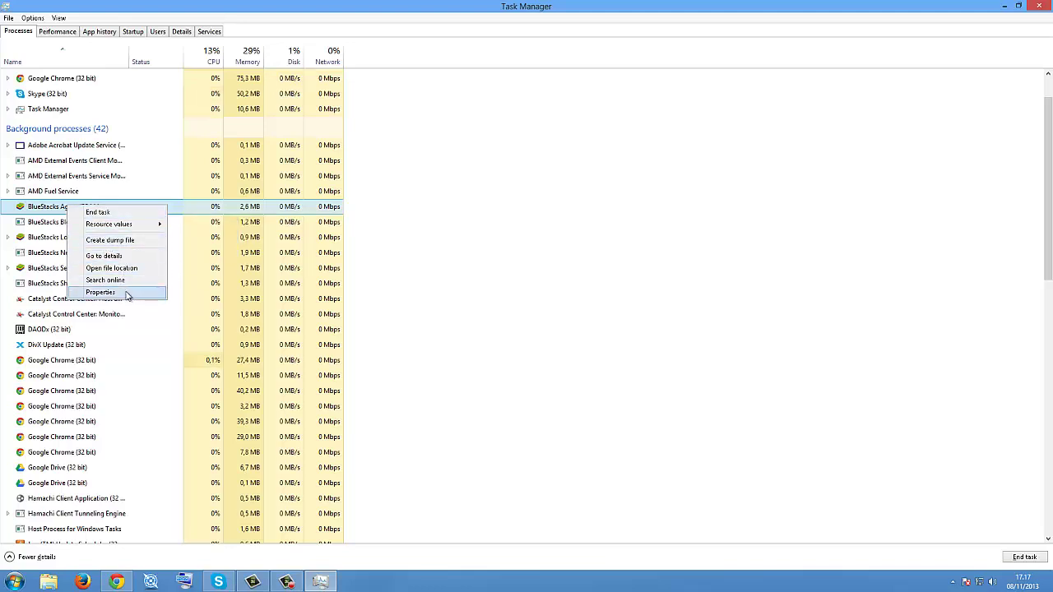
pyautogui.click(128, 295)
pyautogui.click(341, 290)
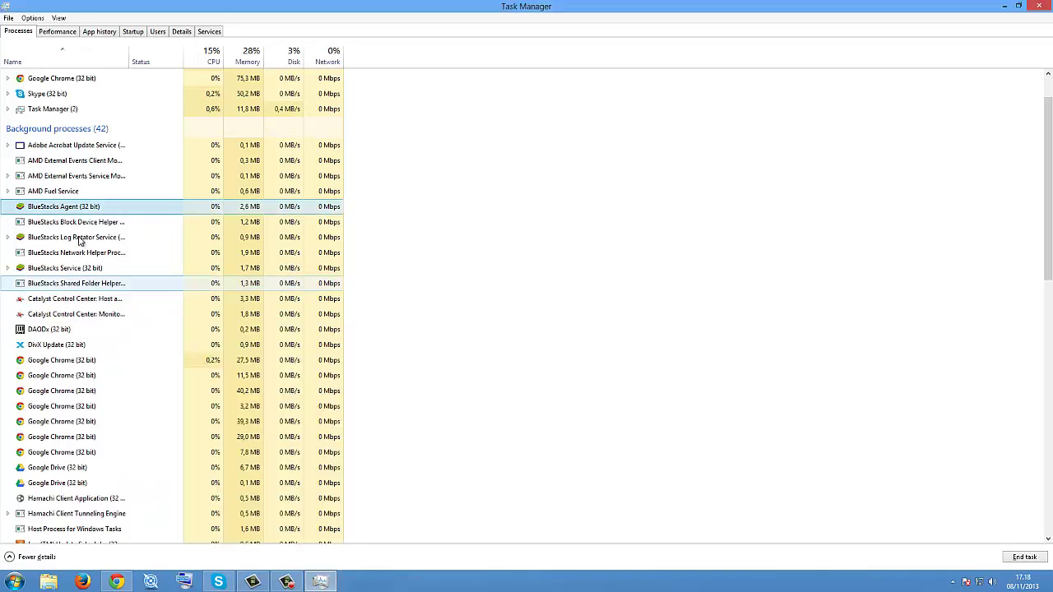
# Step: Set Resource values so Disk shows Percents and Memory shows Values (MB)
pyautogui.rightClick(58, 207)
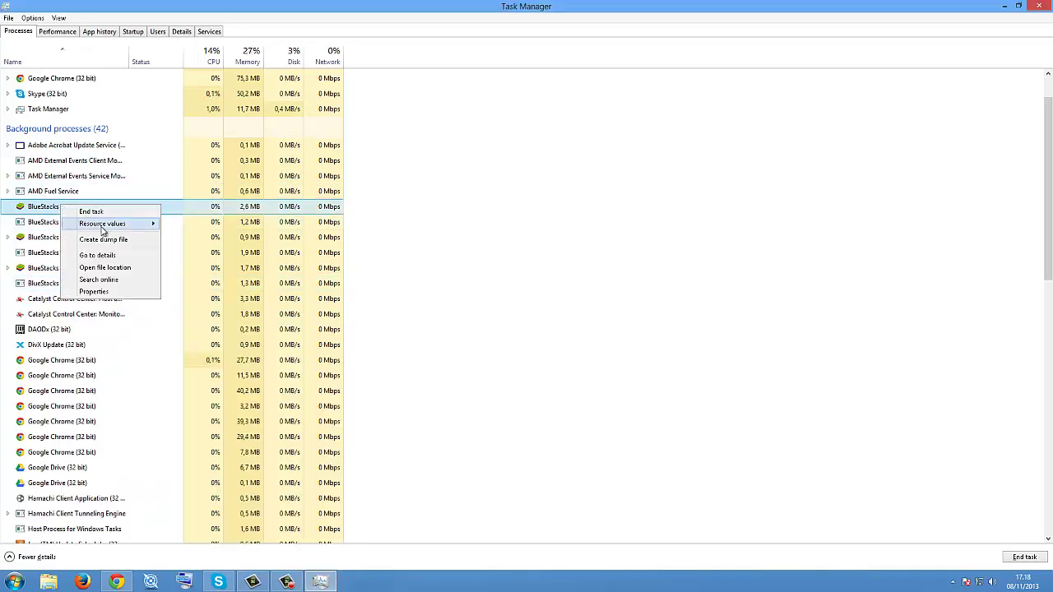
pyautogui.click(258, 224)
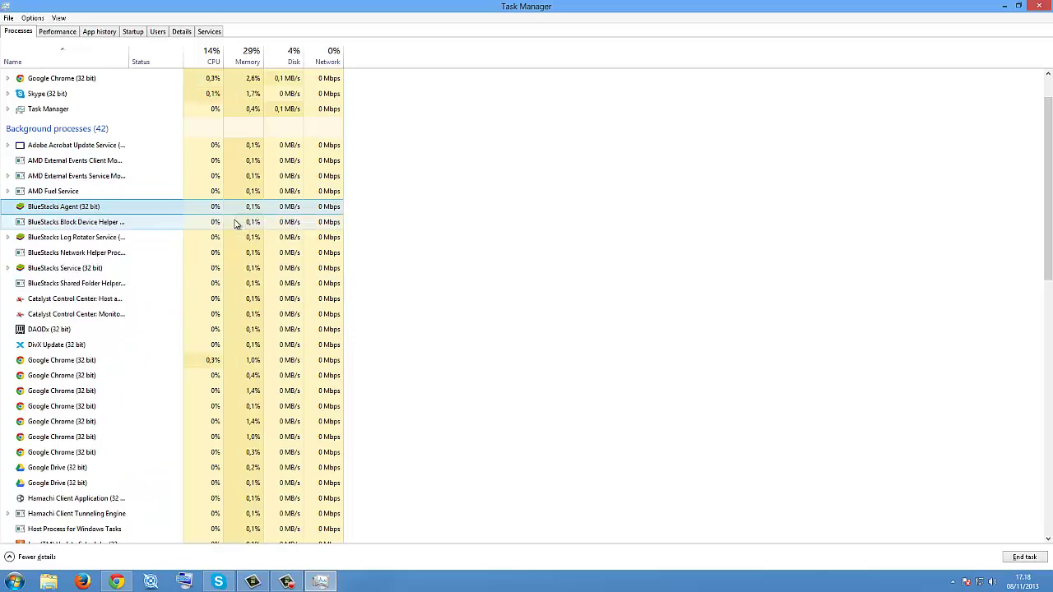
pyautogui.rightClick(77, 207)
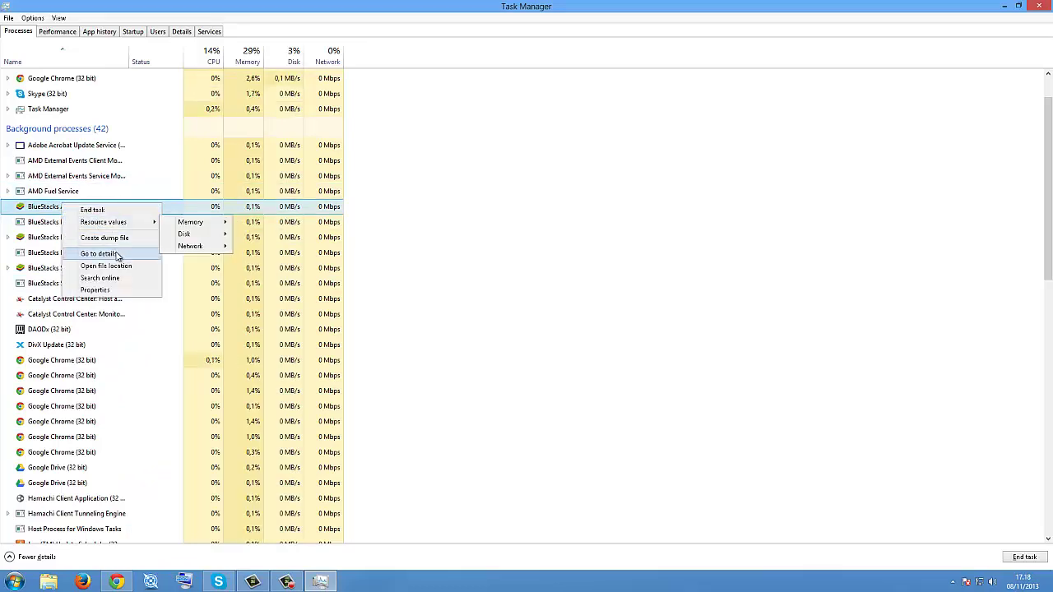
pyautogui.moveTo(117, 230)
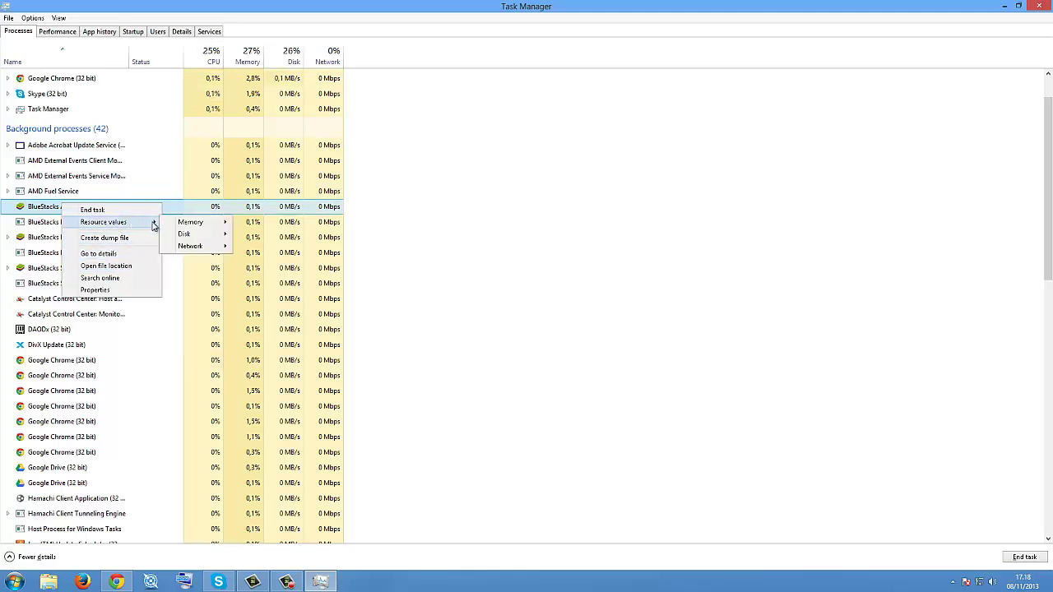
pyautogui.moveTo(200, 236)
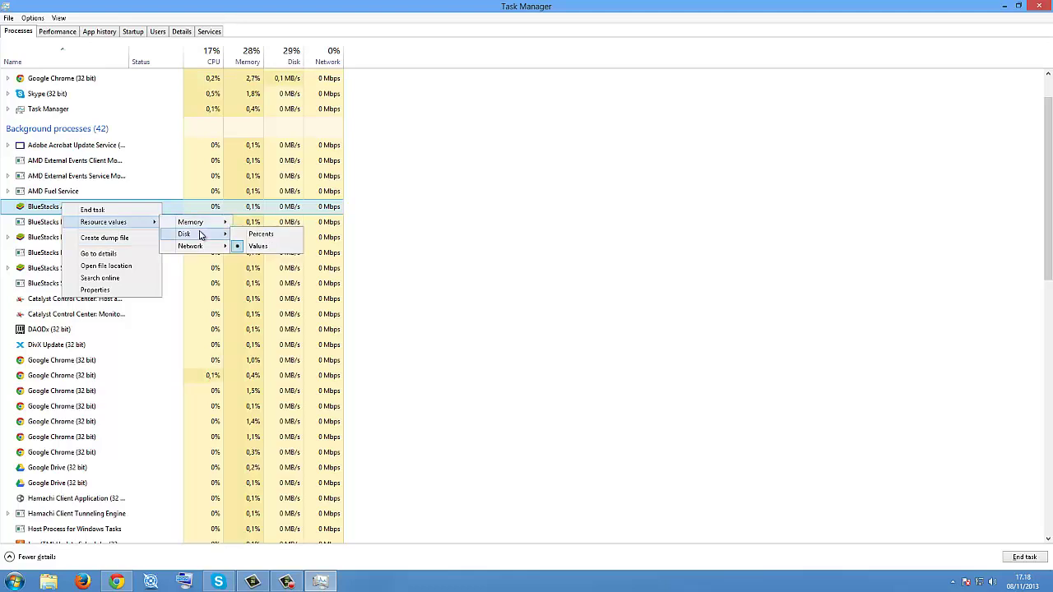
pyautogui.click(238, 235)
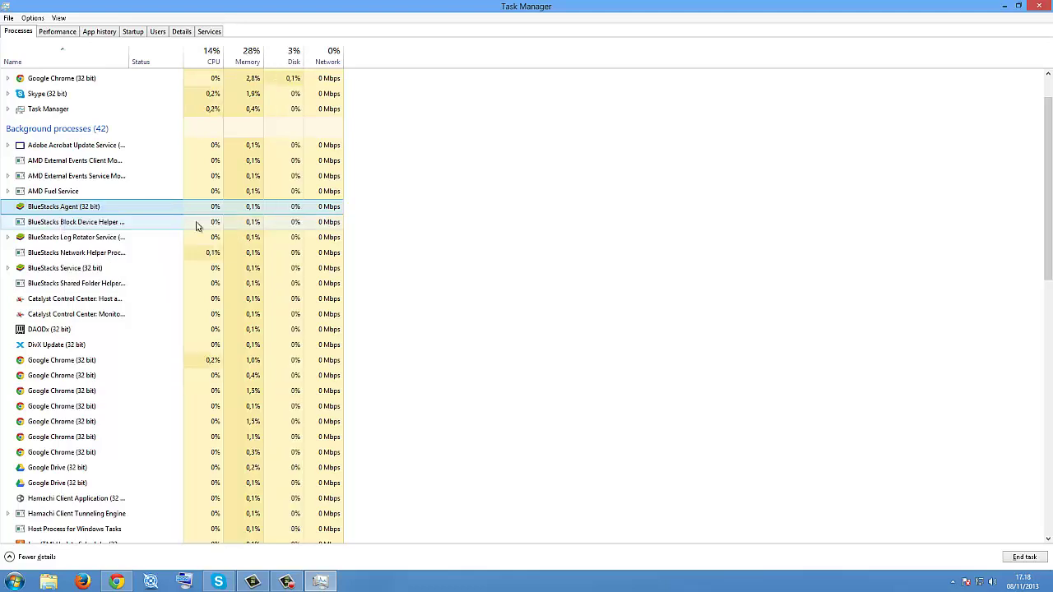
pyautogui.rightClick(88, 215)
pyautogui.moveTo(124, 228)
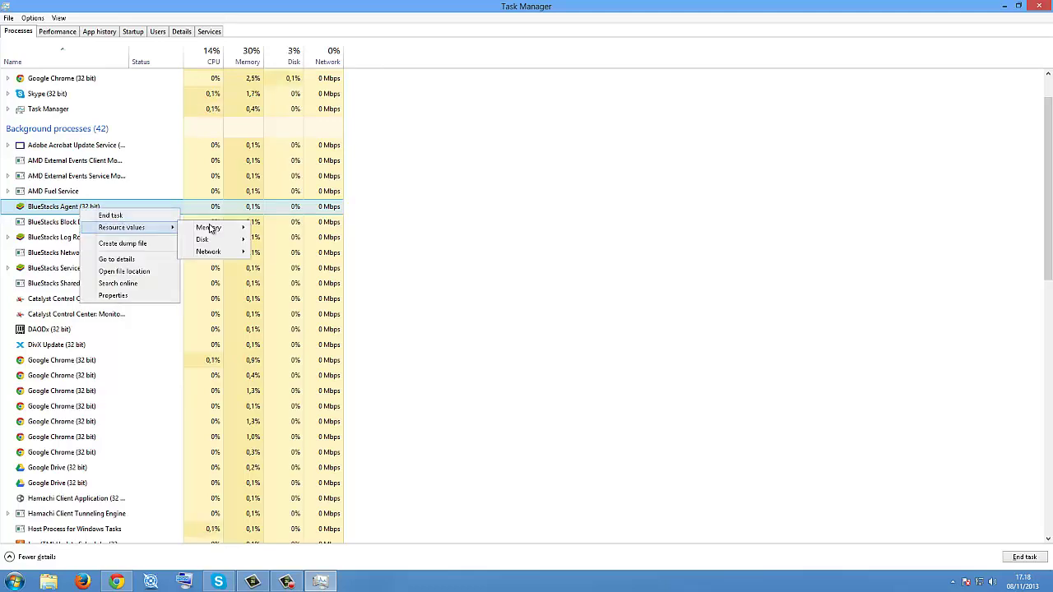
pyautogui.click(270, 240)
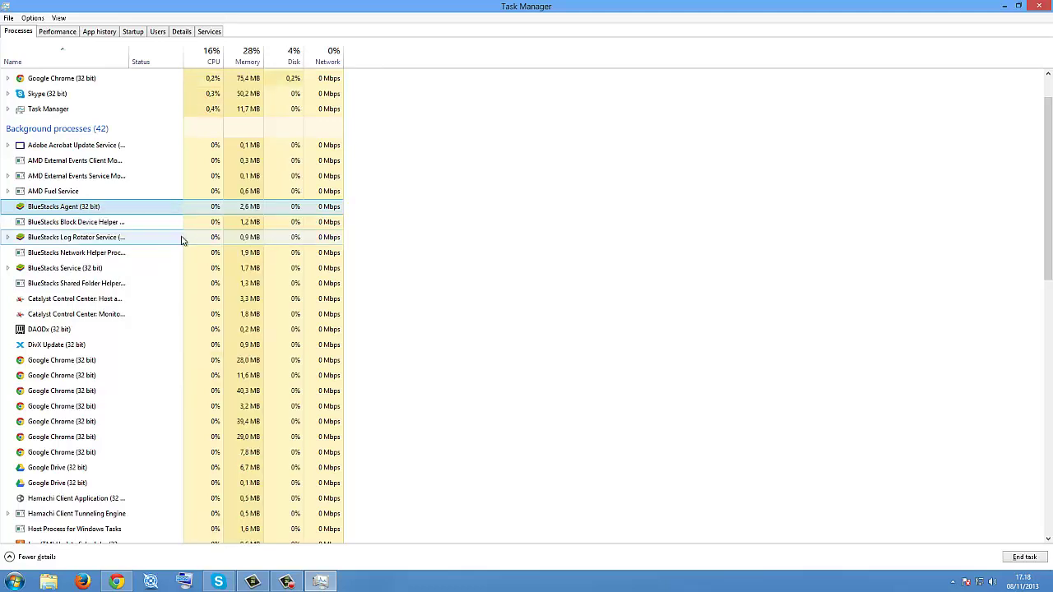
# Step: Open Google Chrome's file location from its process context menu
pyautogui.rightClick(89, 206)
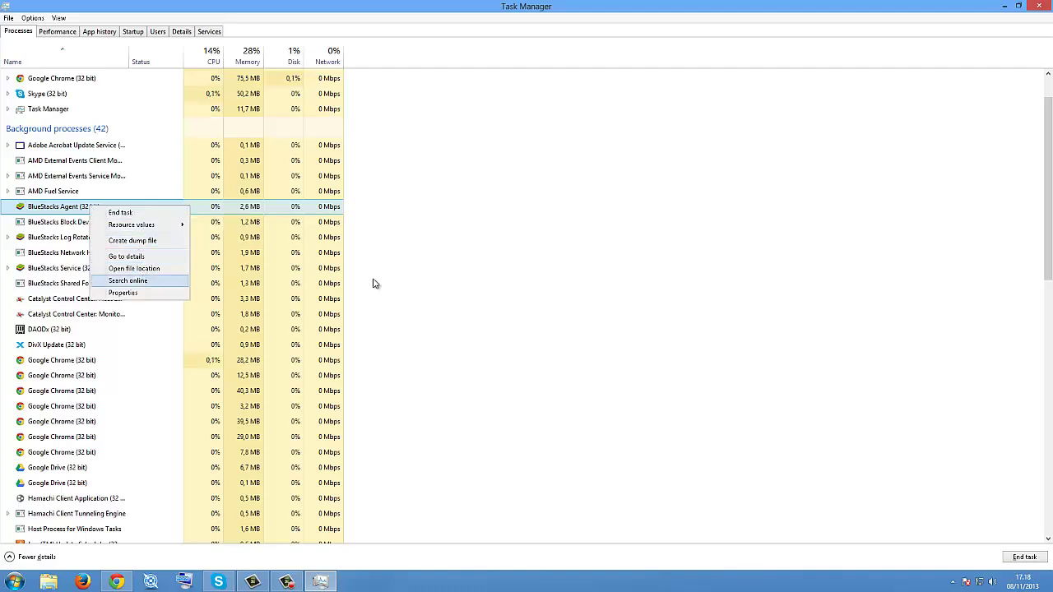
pyautogui.click(136, 340)
pyautogui.rightClick(77, 334)
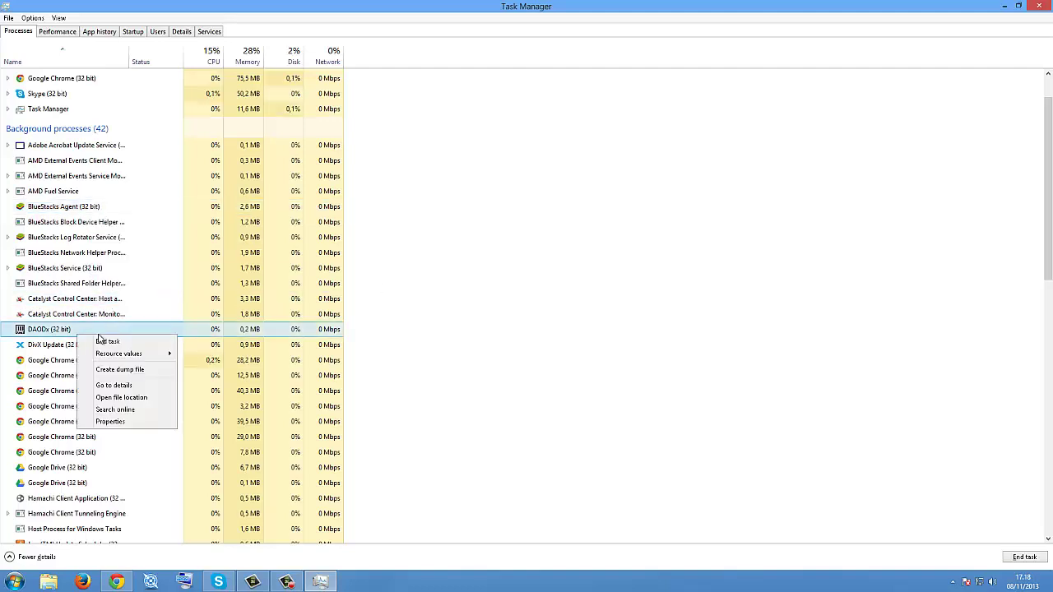
pyautogui.click(503, 306)
pyautogui.scroll(-6, 230, 578)
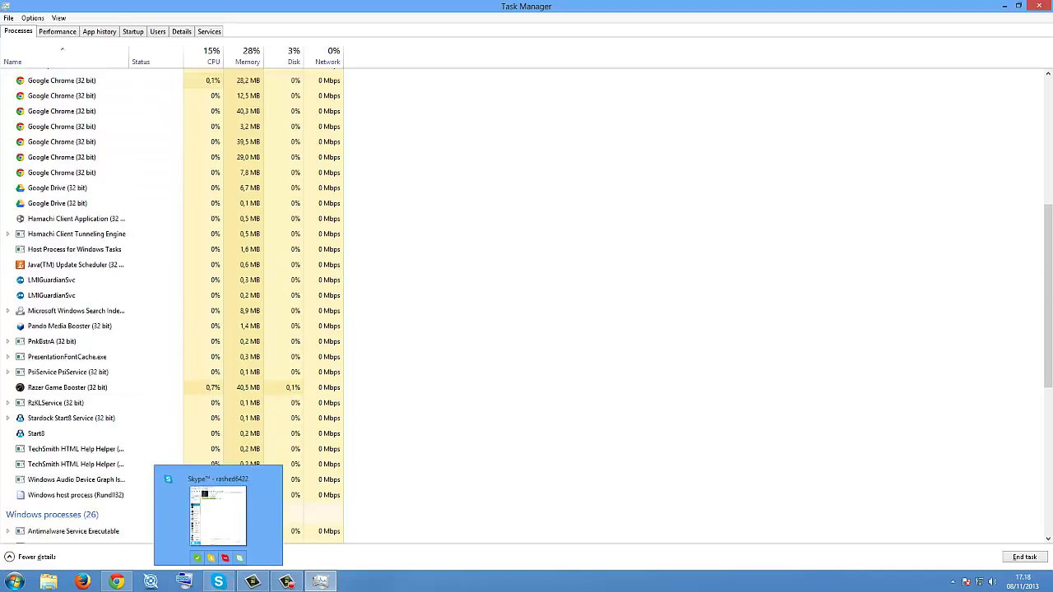
pyautogui.scroll(7, 90, 280)
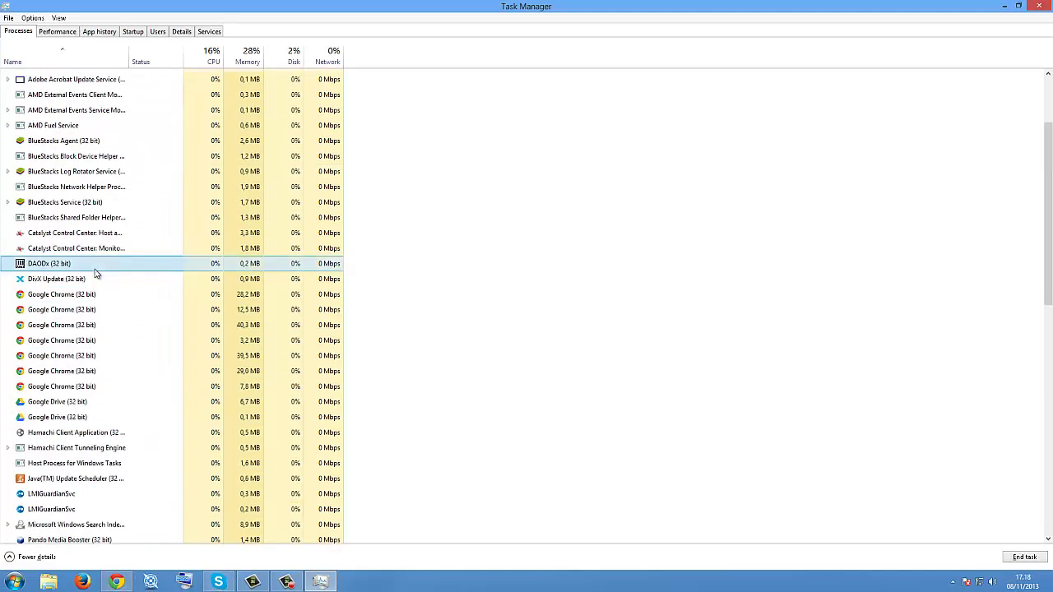
pyautogui.rightClick(65, 128)
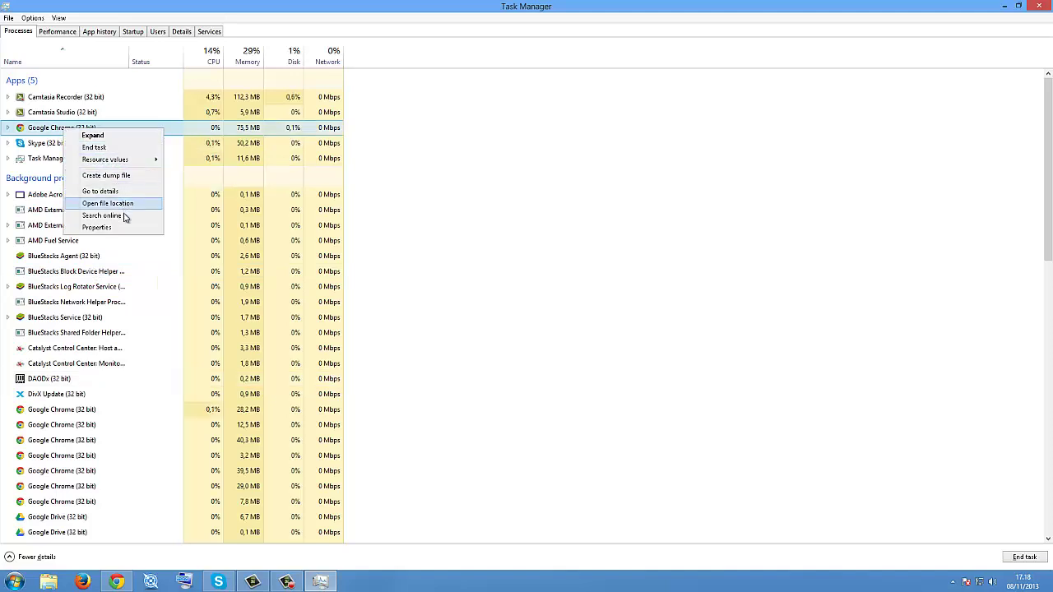
pyautogui.click(117, 204)
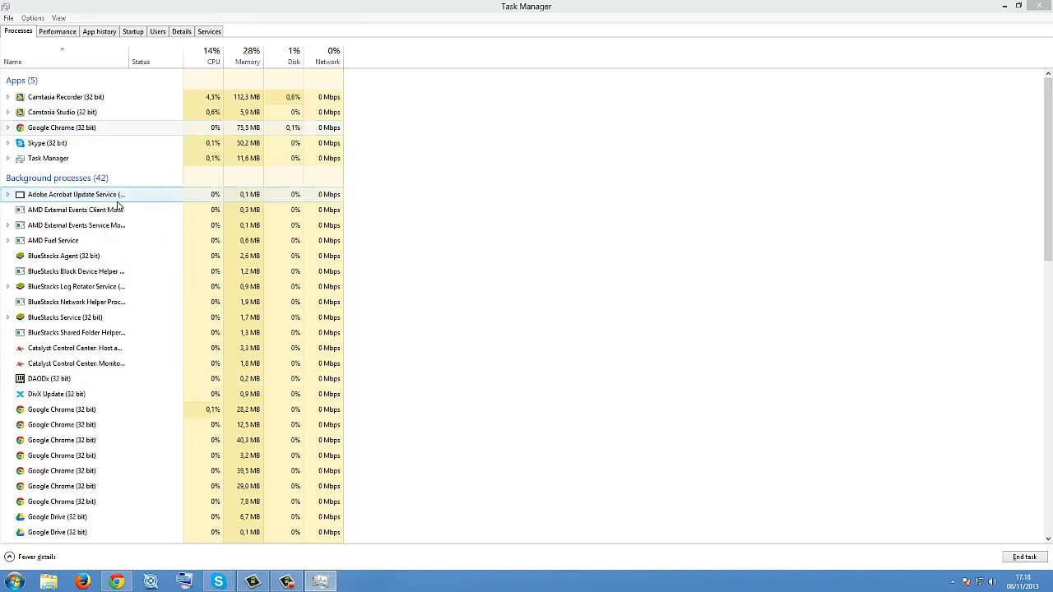
# Step: Close the Chrome folder and tour the Performance, App history, Startup, Users and Details tabs
pyautogui.click(802, 217)
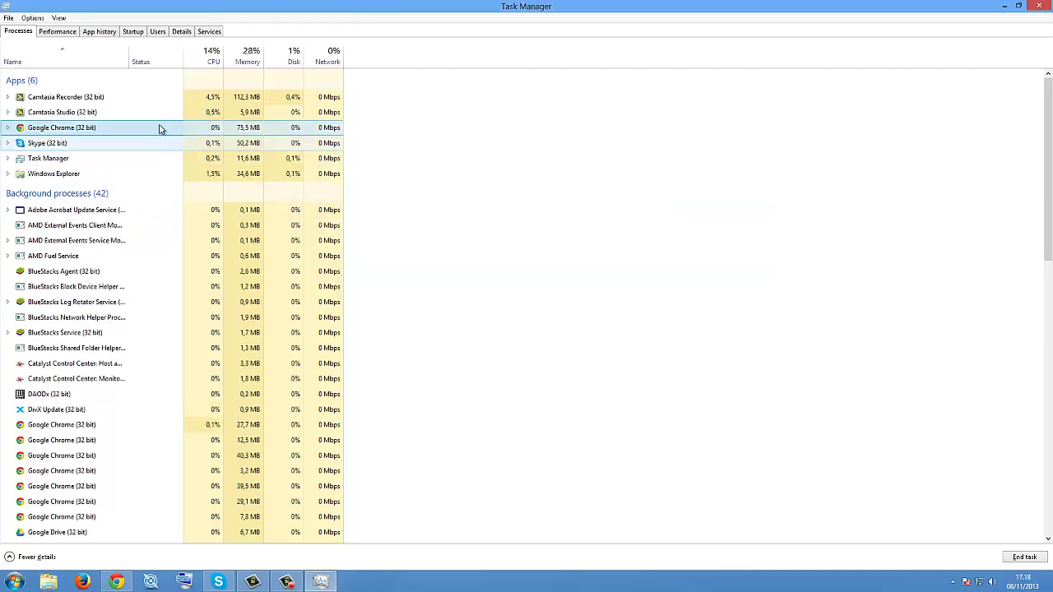
pyautogui.rightClick(93, 131)
pyautogui.click(57, 32)
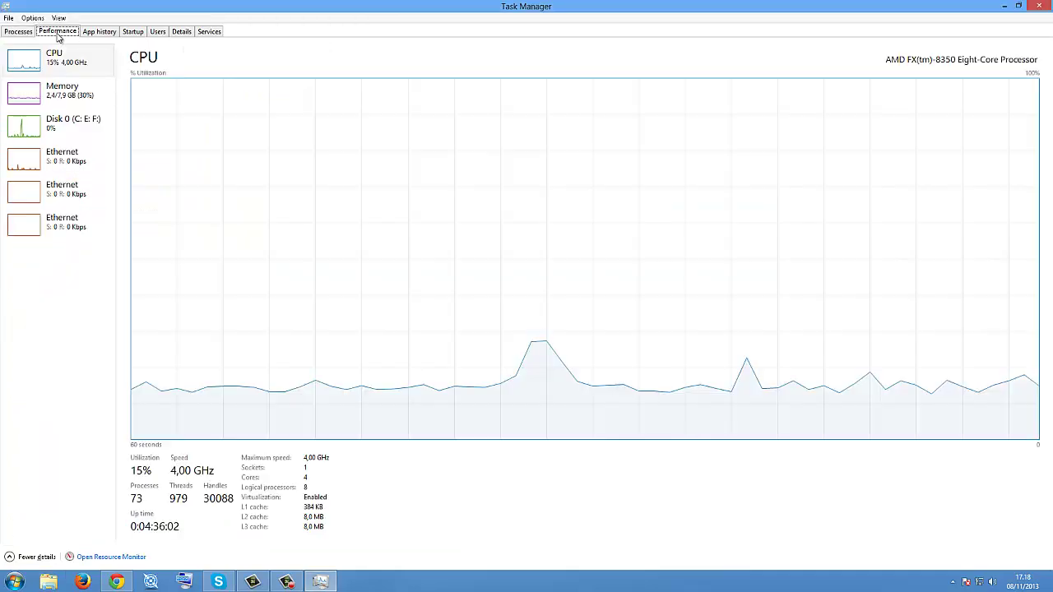
pyautogui.click(100, 32)
pyautogui.click(135, 35)
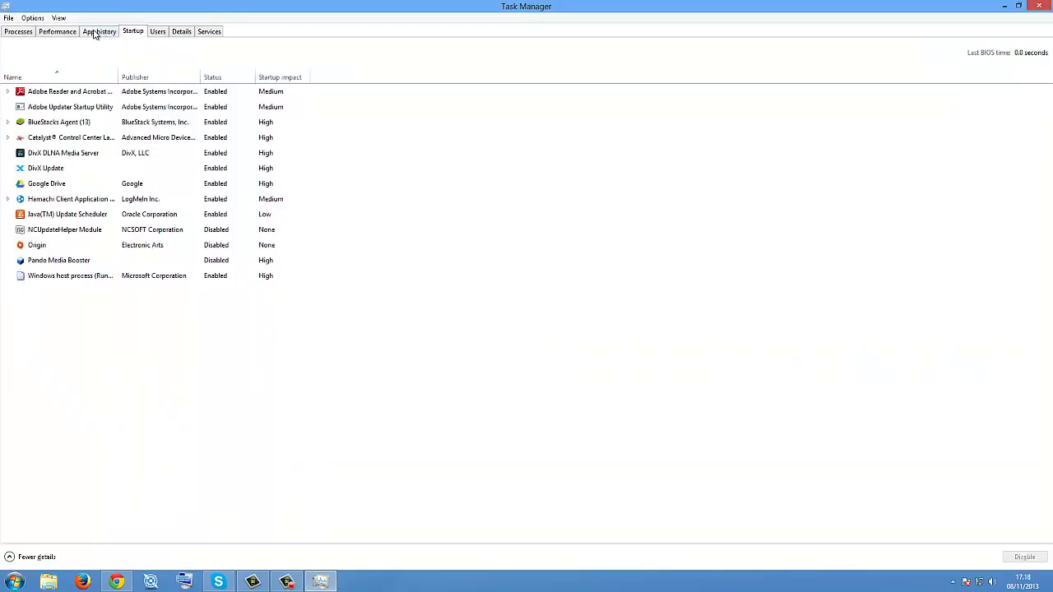
pyautogui.click(97, 33)
pyautogui.click(132, 35)
pyautogui.click(156, 33)
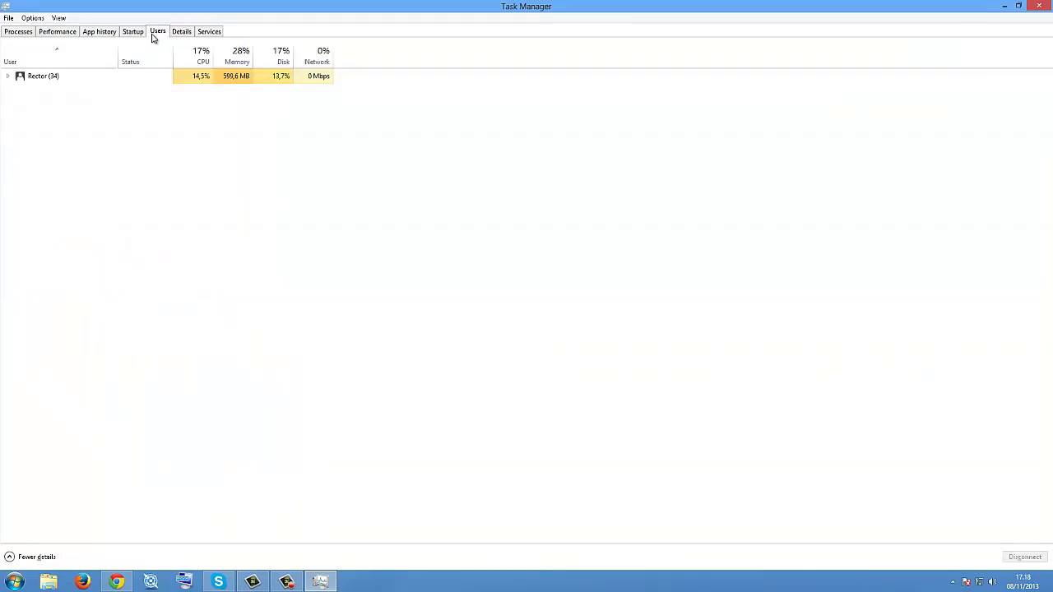
pyautogui.click(181, 32)
# Step: In the Details list, select the chrome.exe process with PID 6020
pyautogui.rightClick(98, 73)
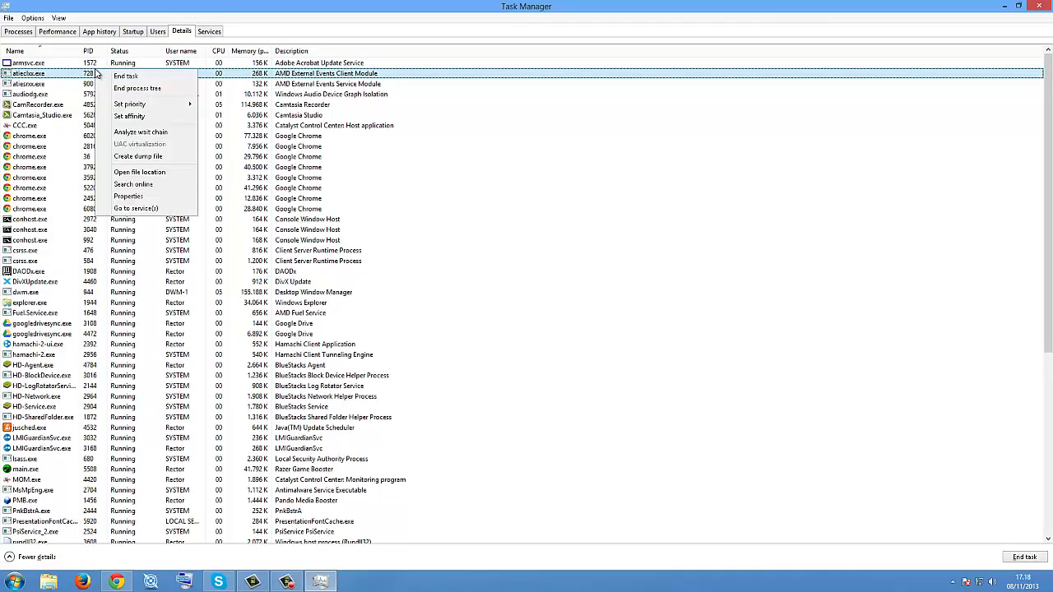
pyautogui.moveTo(129, 106)
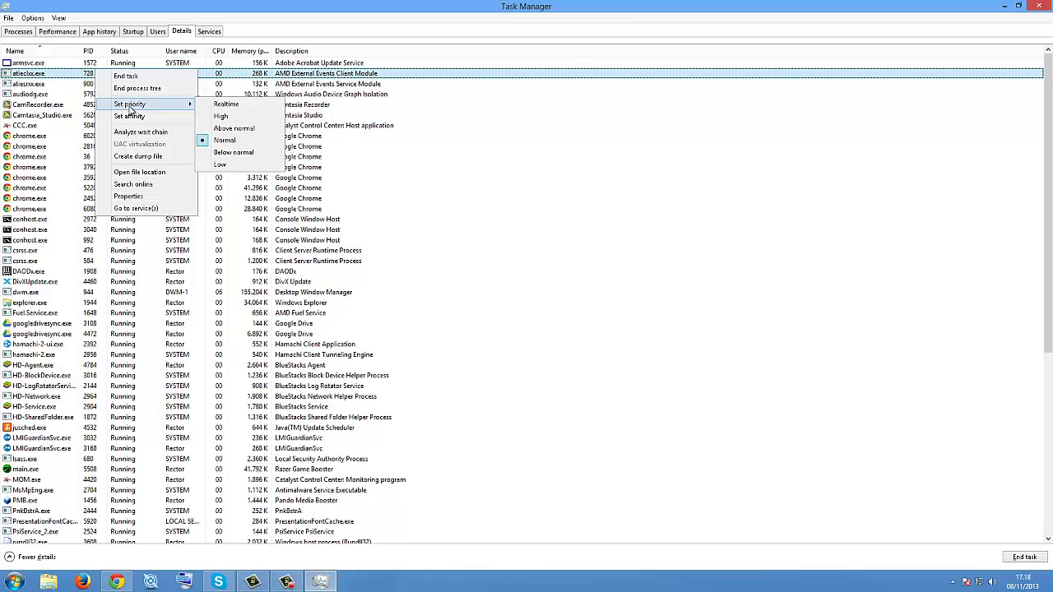
pyautogui.click(676, 178)
pyautogui.click(18, 33)
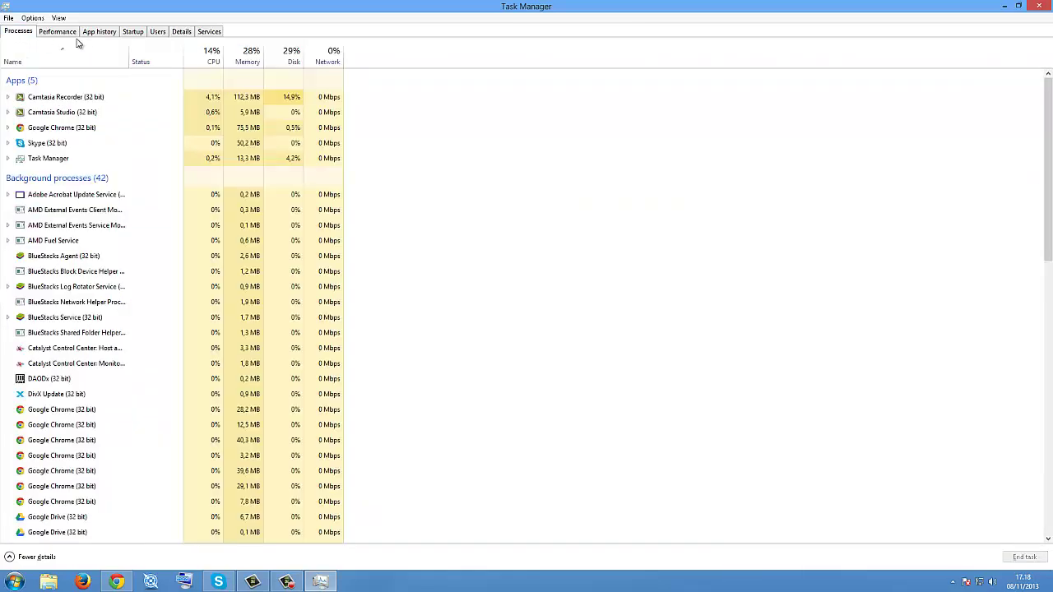
pyautogui.click(182, 33)
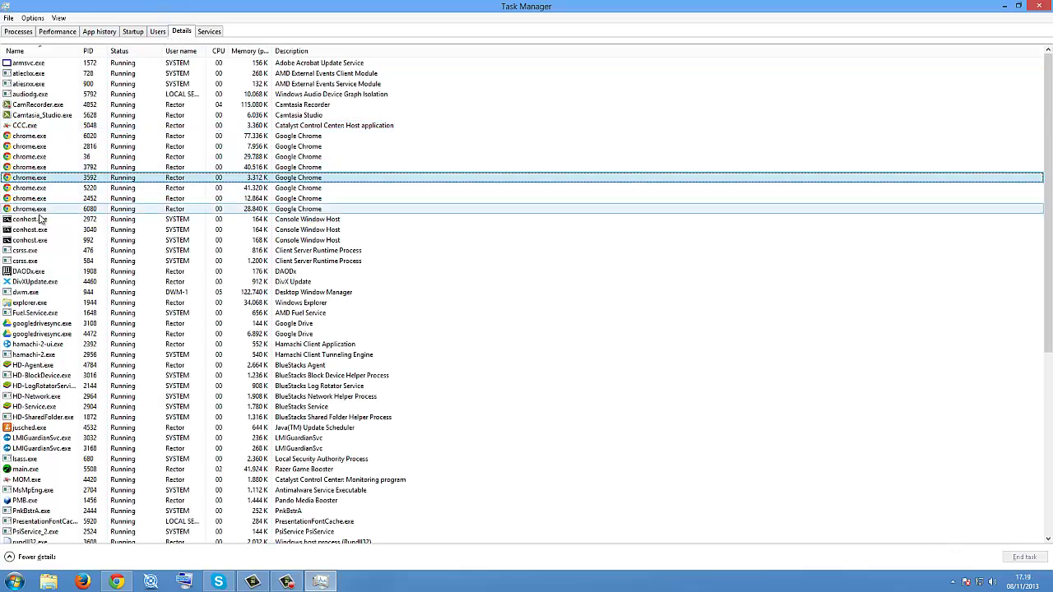
pyautogui.scroll(-3, 51, 354)
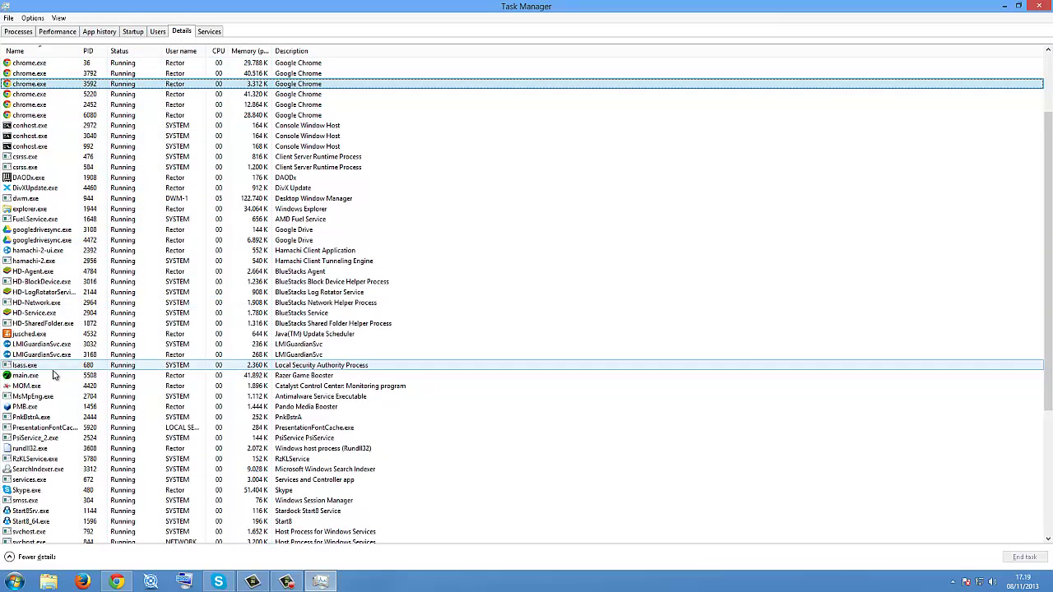
pyautogui.scroll(3, 53, 375)
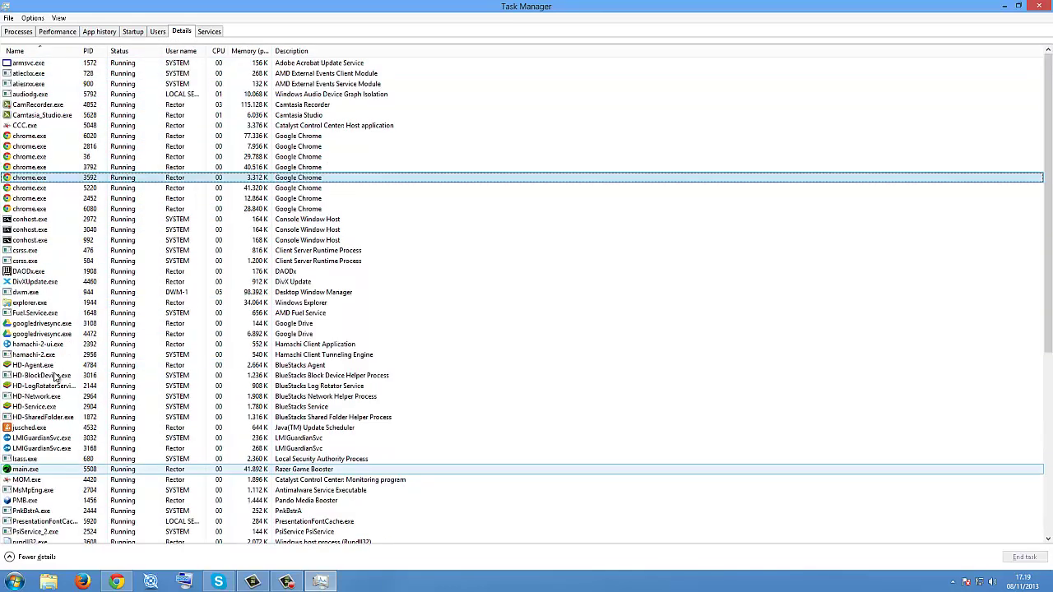
pyautogui.click(33, 137)
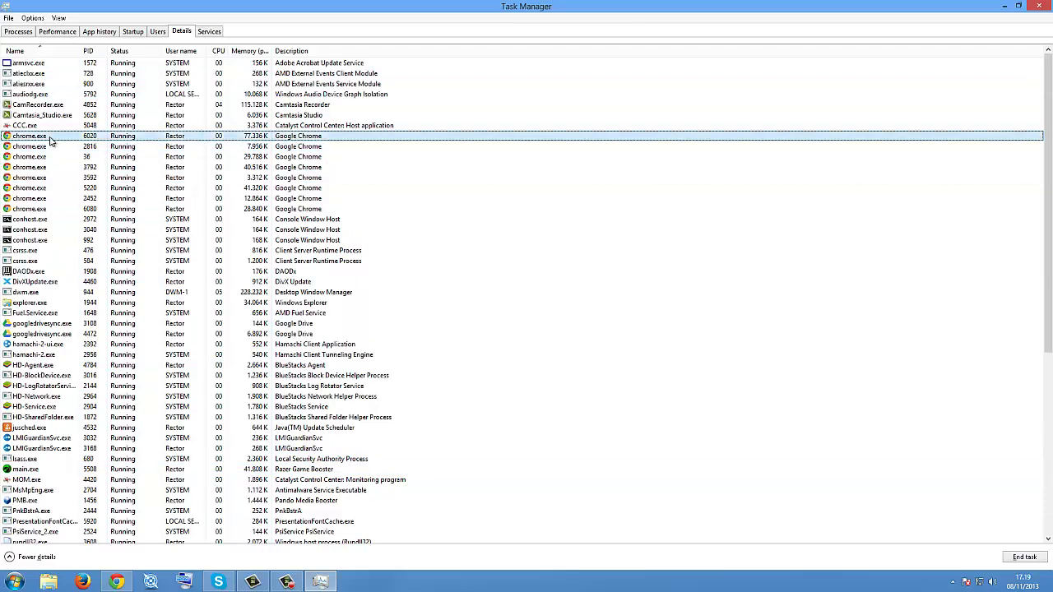
# Step: Set chrome.exe (PID 6020) to High priority and confirm with Change priority
pyautogui.rightClick(50, 141)
pyautogui.rightClick(32, 137)
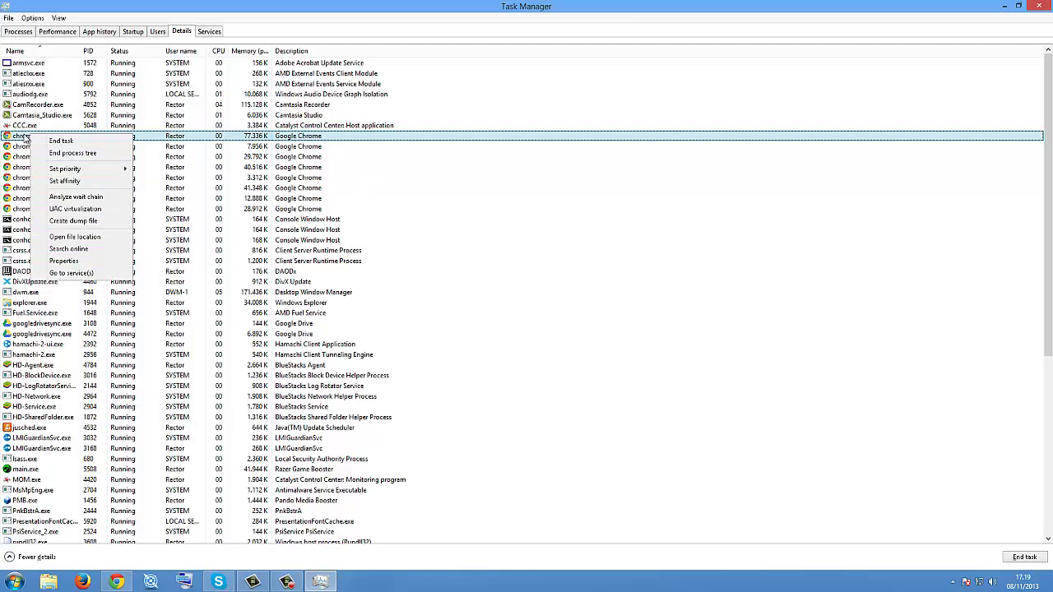
pyautogui.moveTo(86, 171)
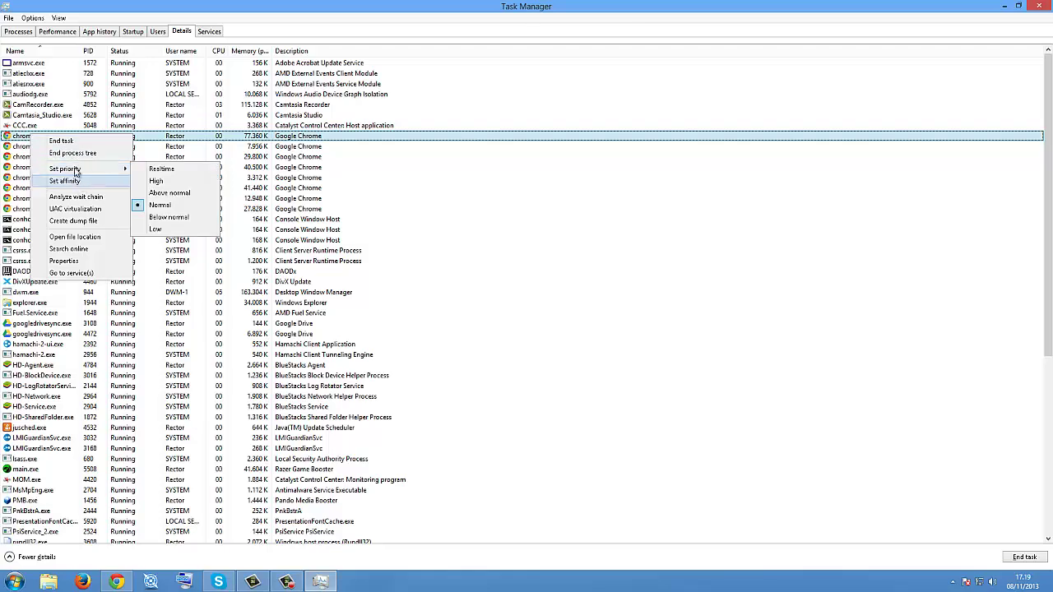
pyautogui.click(82, 170)
pyautogui.click(82, 170)
pyautogui.click(86, 169)
pyautogui.click(86, 169)
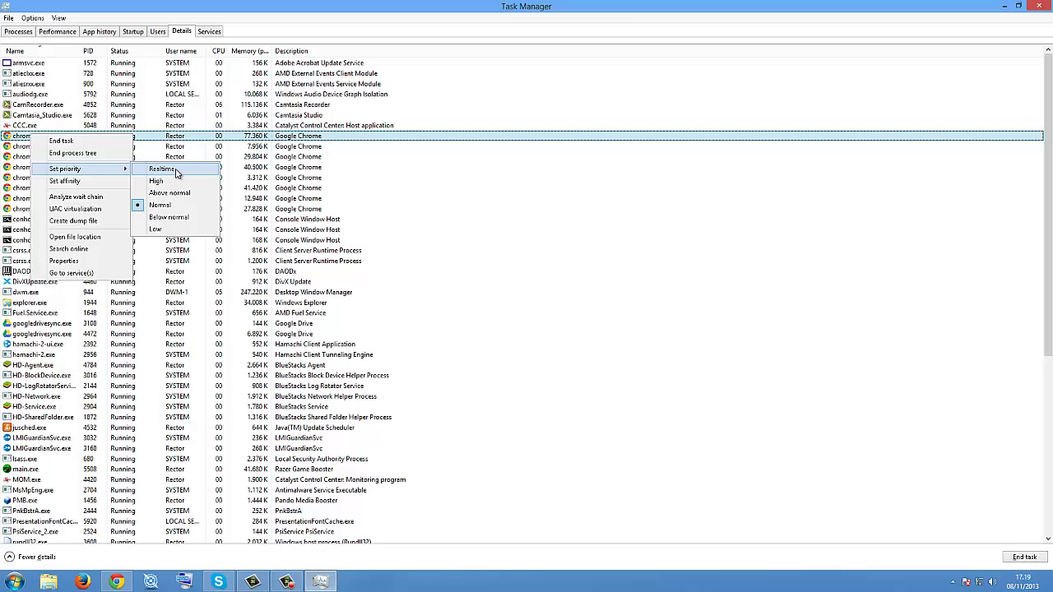
pyautogui.click(157, 181)
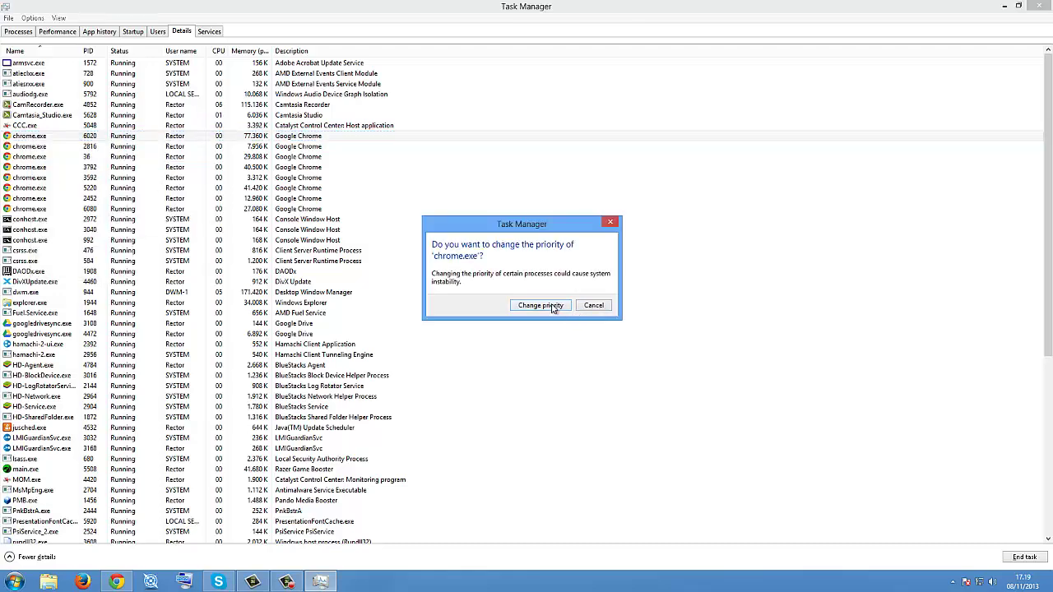
pyautogui.click(551, 306)
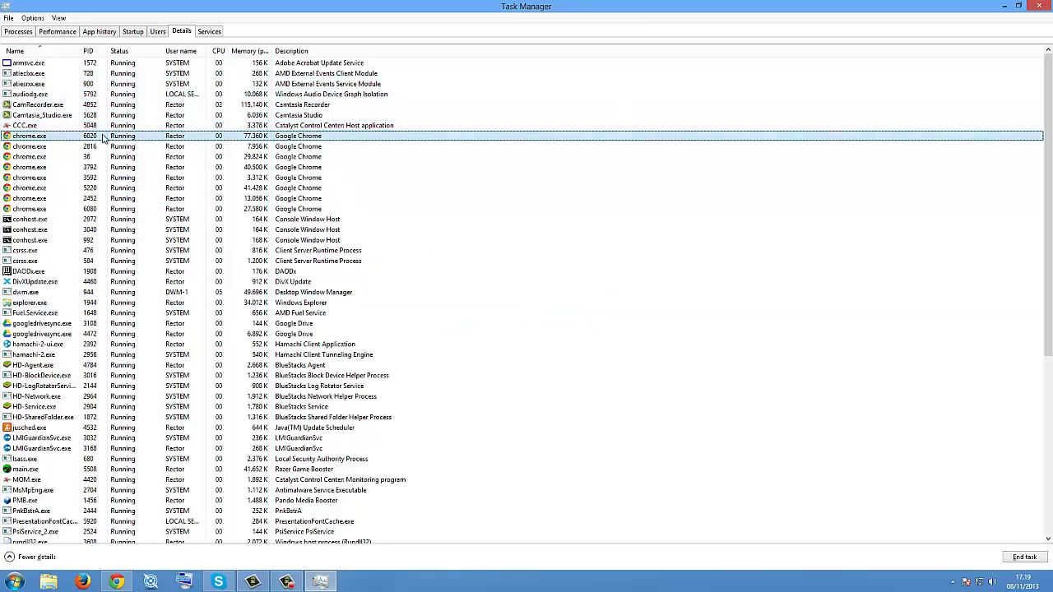
pyautogui.moveTo(116, 583); pyautogui.dragTo(139, 586)
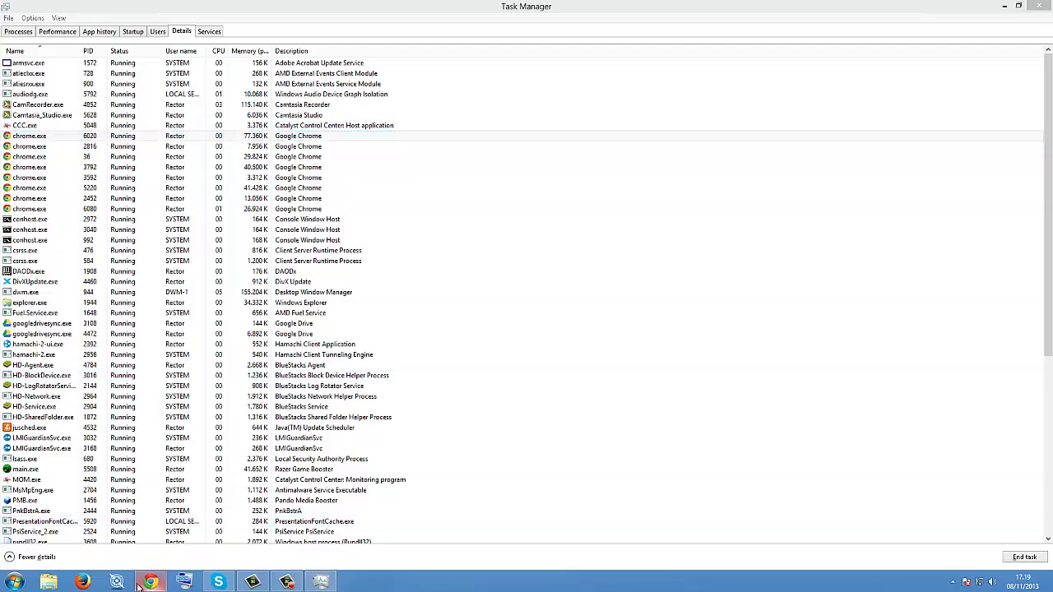
pyautogui.click(140, 586)
pyautogui.moveTo(140, 586)
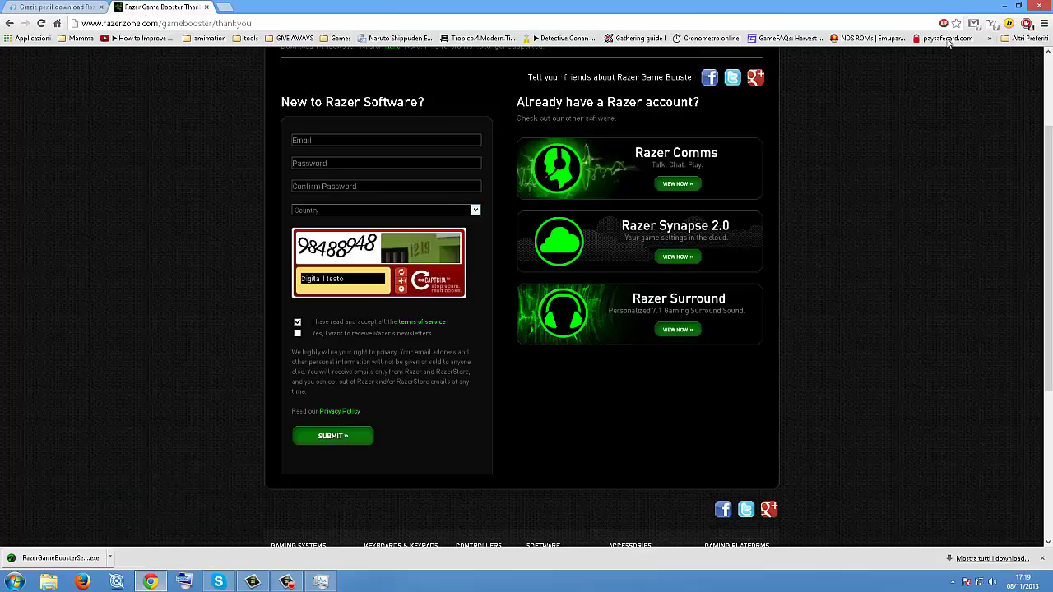
pyautogui.click(1004, 5)
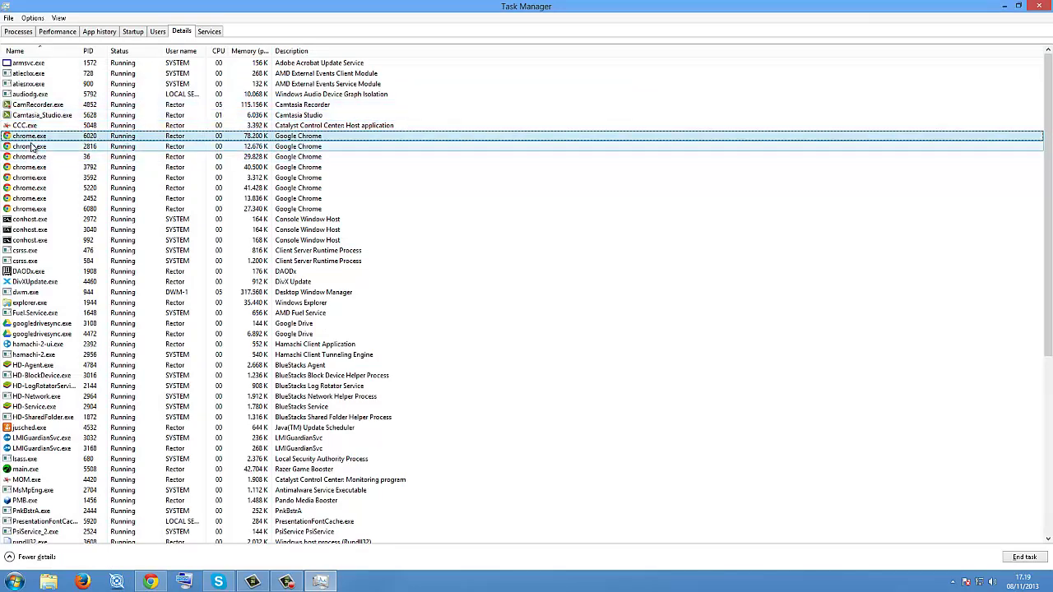
# Step: Raise chrome.exe PID 3592 to High priority and confirm the change
pyautogui.click(33, 147)
pyautogui.rightClick(36, 146)
pyautogui.click(565, 191)
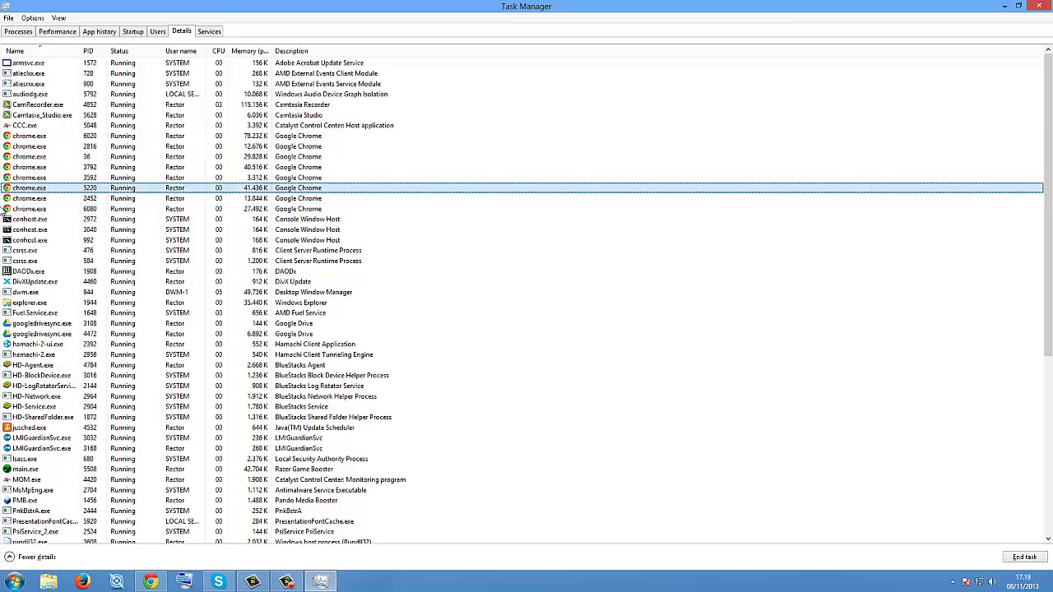
pyautogui.scroll(-9, 33, 329)
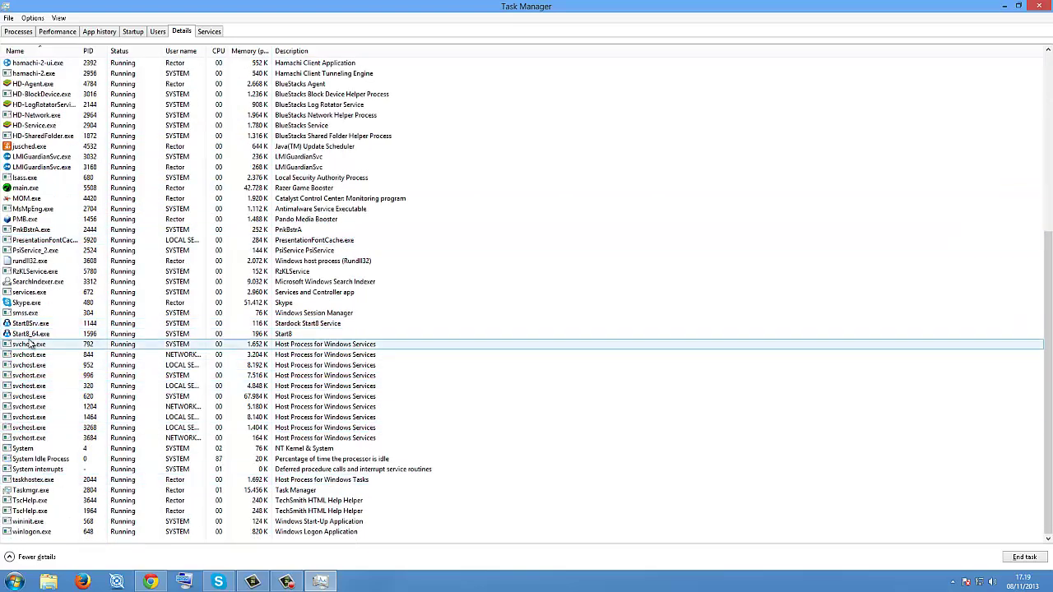
pyautogui.scroll(5, 45, 206)
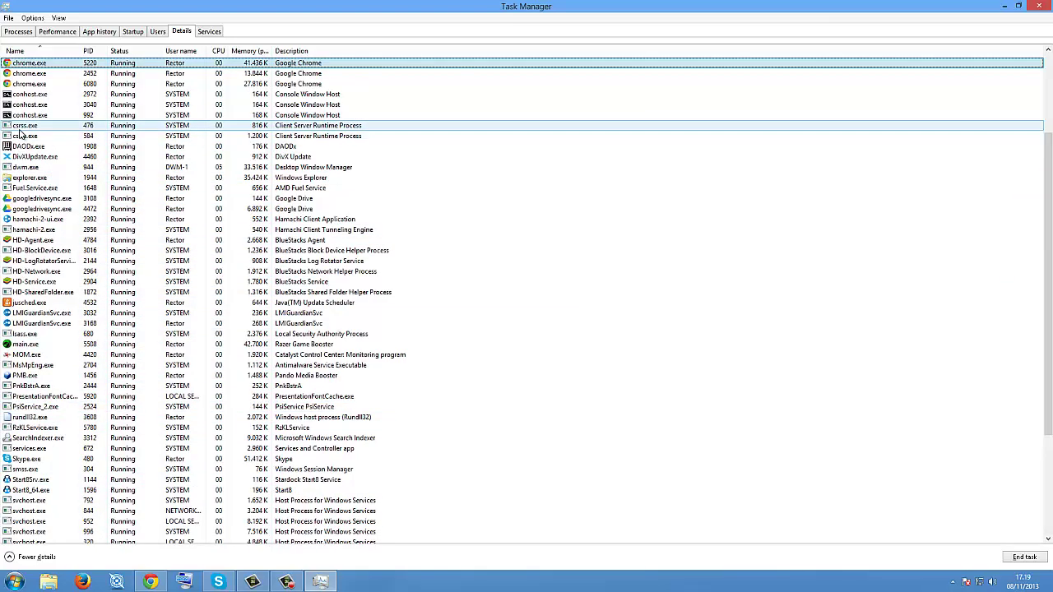
pyautogui.click(38, 86)
pyautogui.rightClick(37, 87)
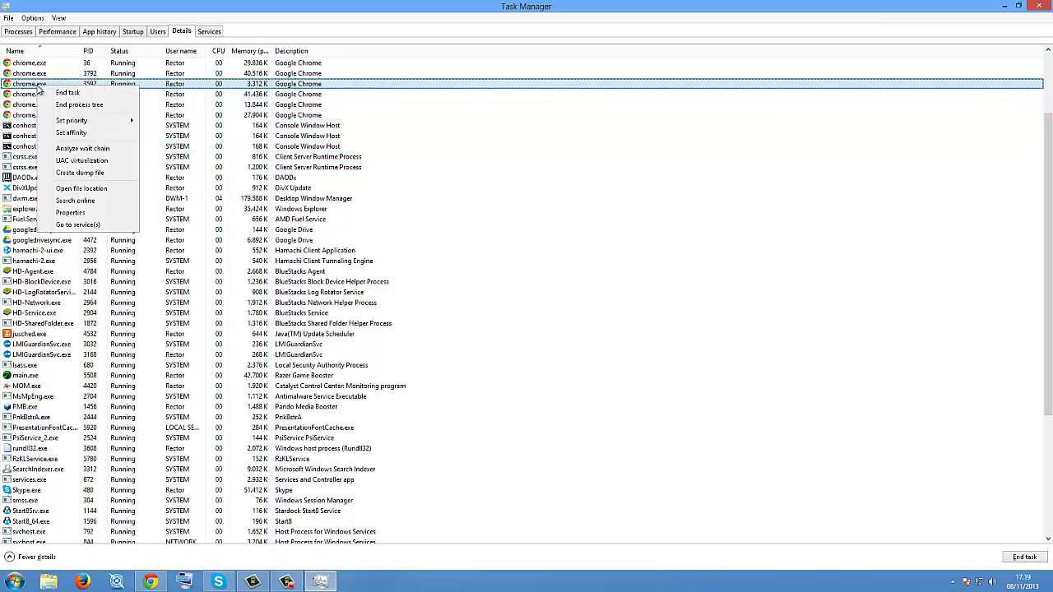
pyautogui.moveTo(126, 121)
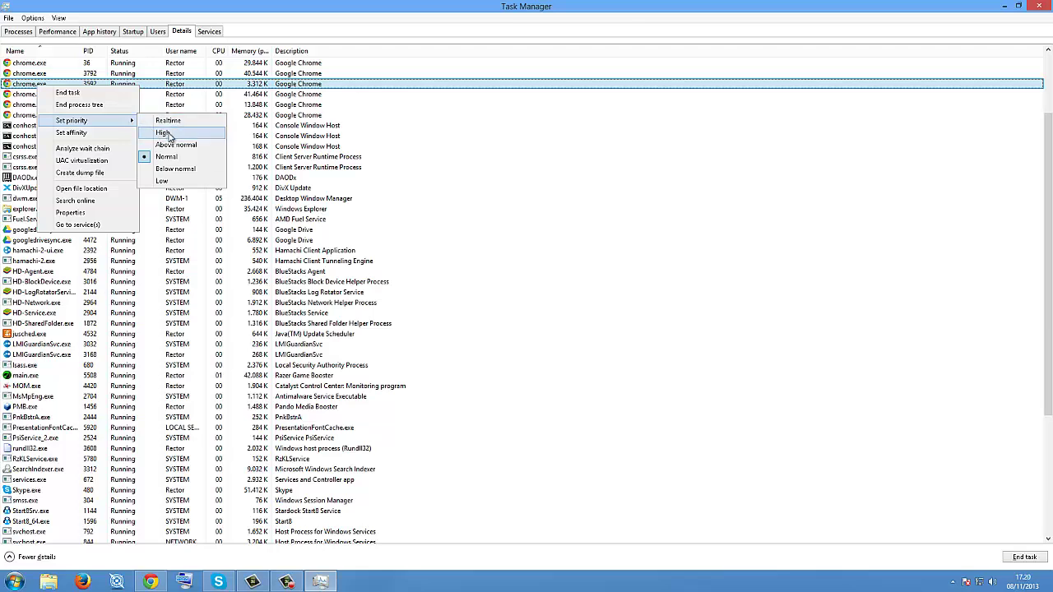
pyautogui.click(169, 136)
pyautogui.click(556, 305)
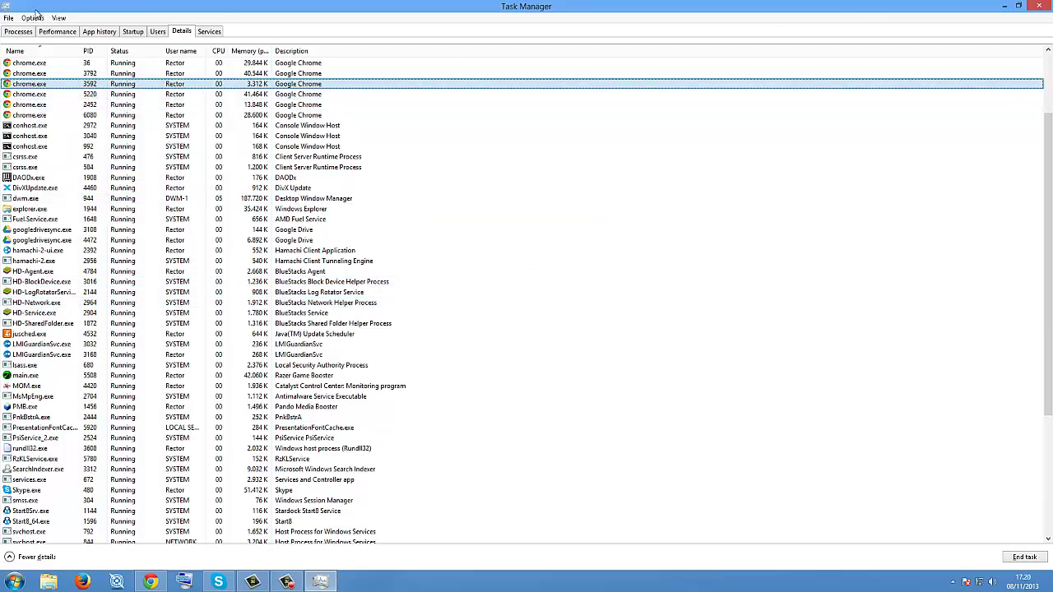
# Step: Reapply a priority level to chrome.exe 3592 and confirm it again
pyautogui.rightClick(24, 87)
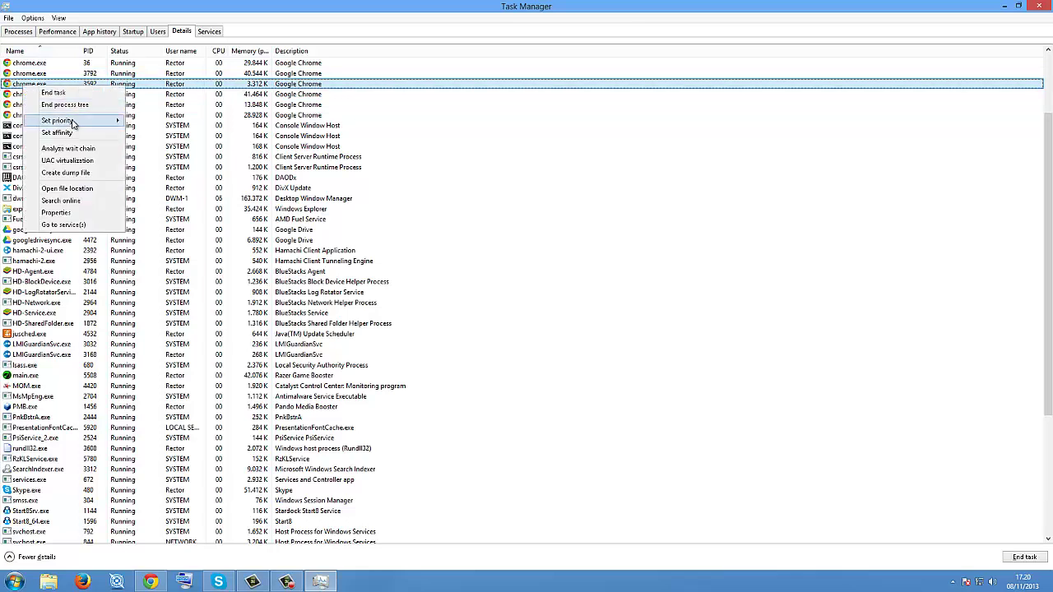
pyautogui.moveTo(72, 122)
pyautogui.click(160, 157)
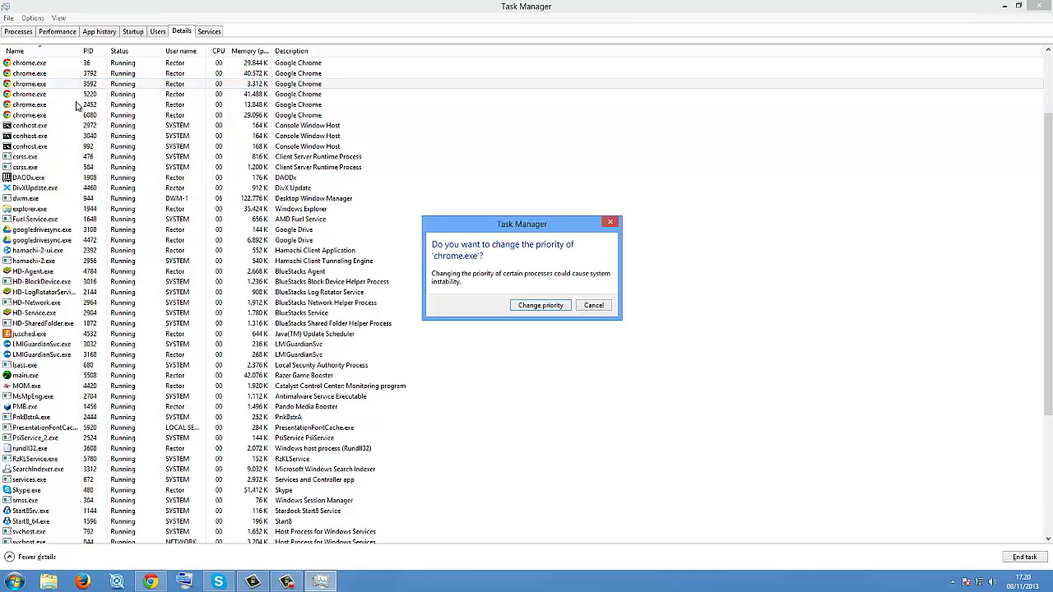
pyautogui.click(520, 306)
# Step: Check the priority levels of chrome.exe PIDs 5220, 2452, 6080, 3592, 3792 and 36
pyautogui.rightClick(64, 96)
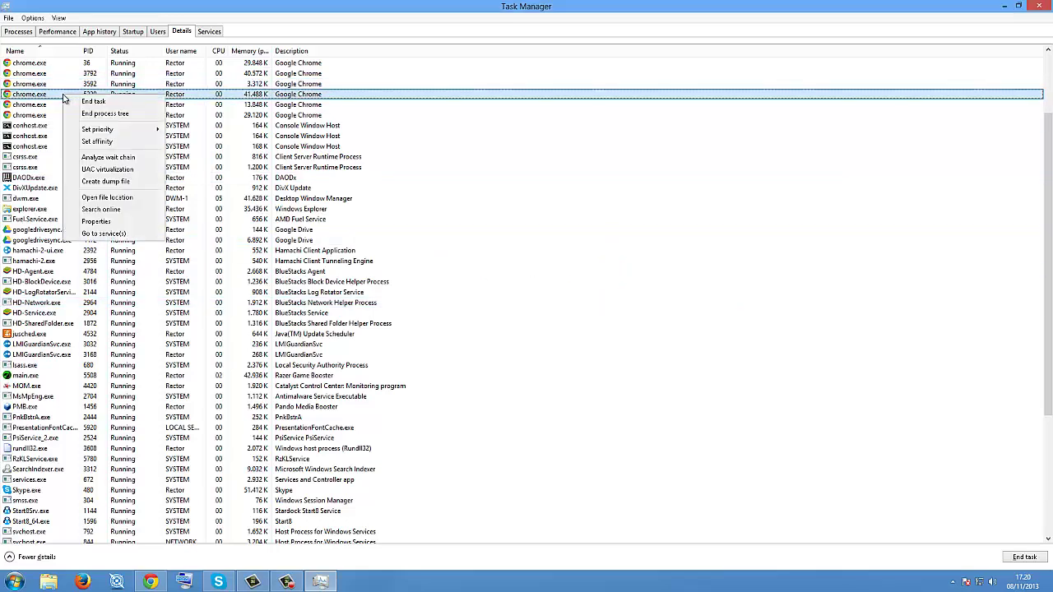
pyautogui.rightClick(49, 105)
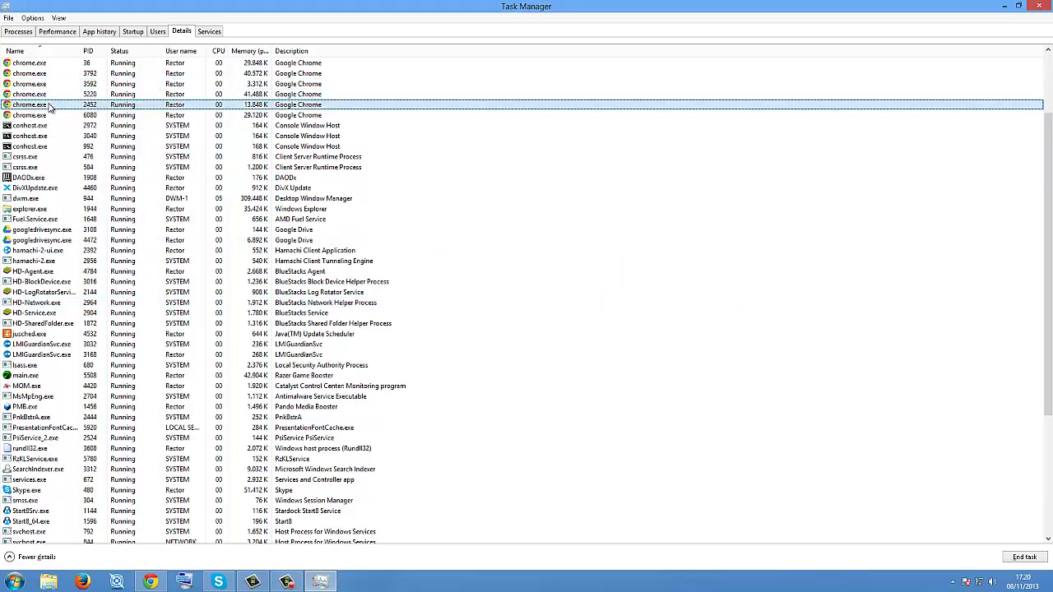
pyautogui.moveTo(122, 141)
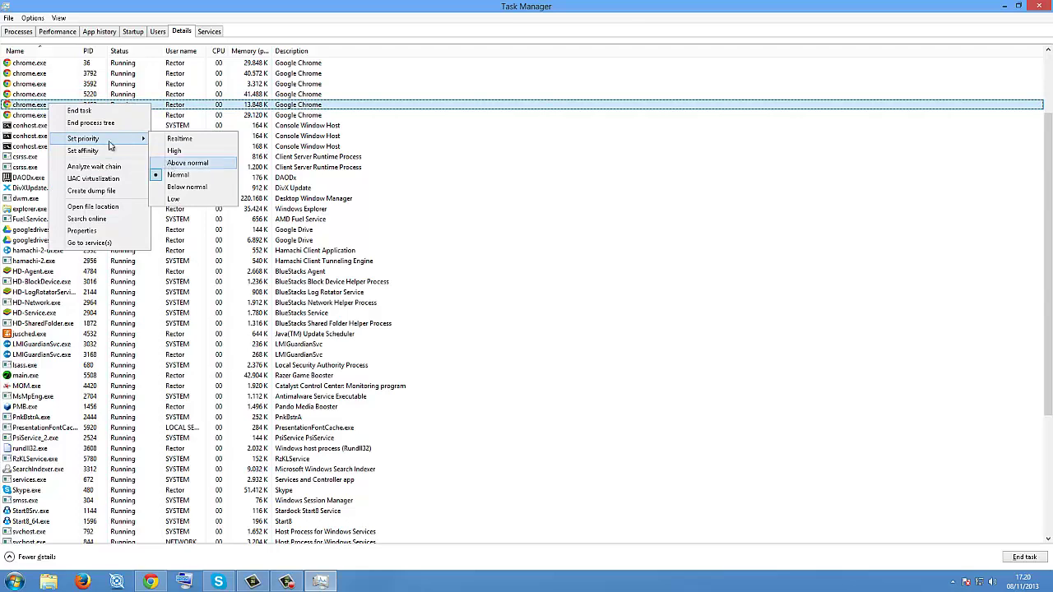
pyautogui.rightClick(28, 119)
pyautogui.moveTo(86, 156)
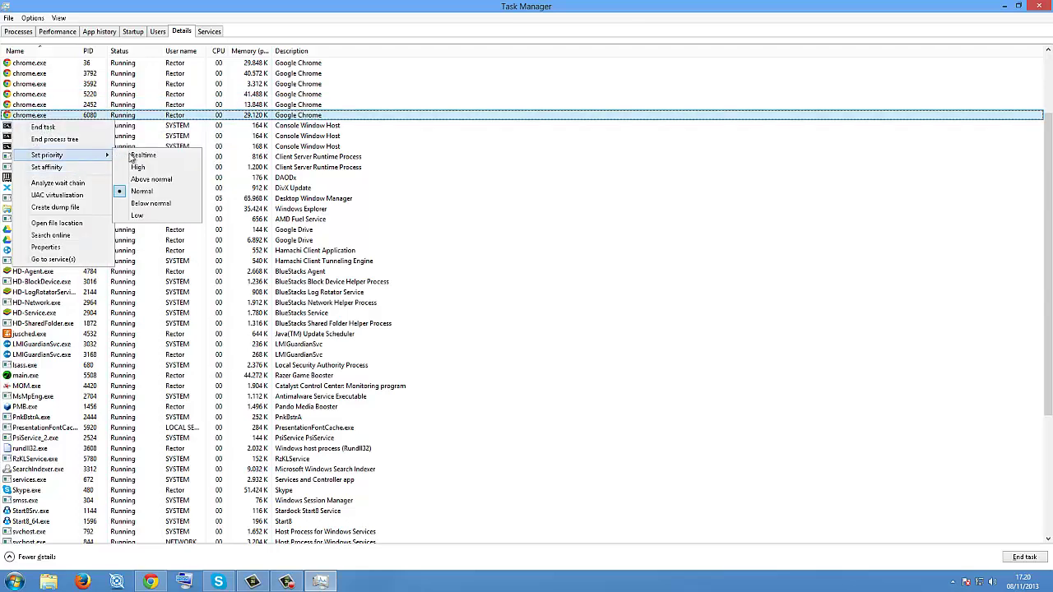
pyautogui.rightClick(47, 83)
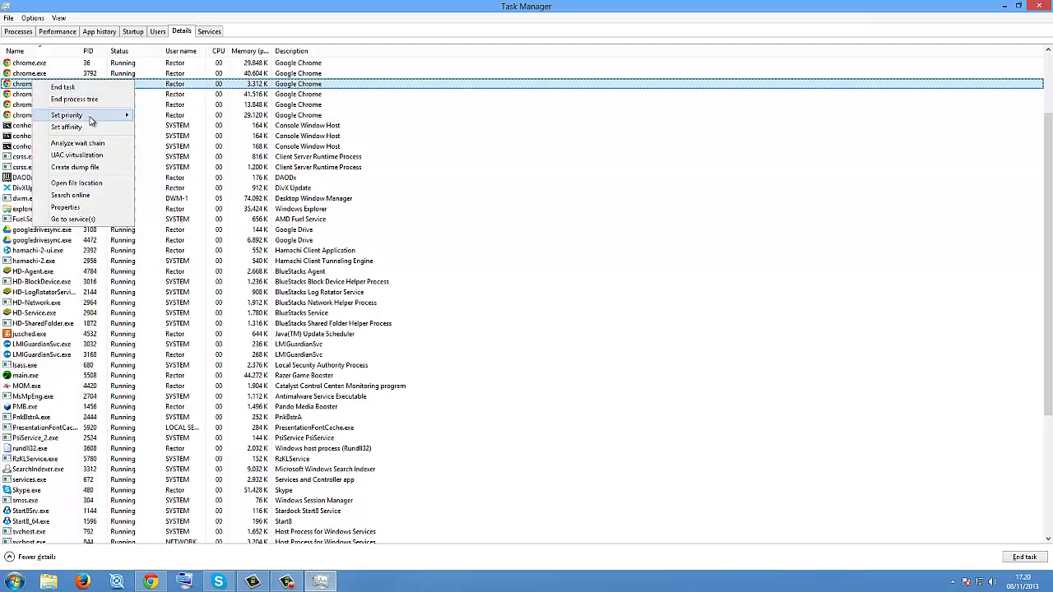
pyautogui.click(37, 73)
pyautogui.rightClick(49, 74)
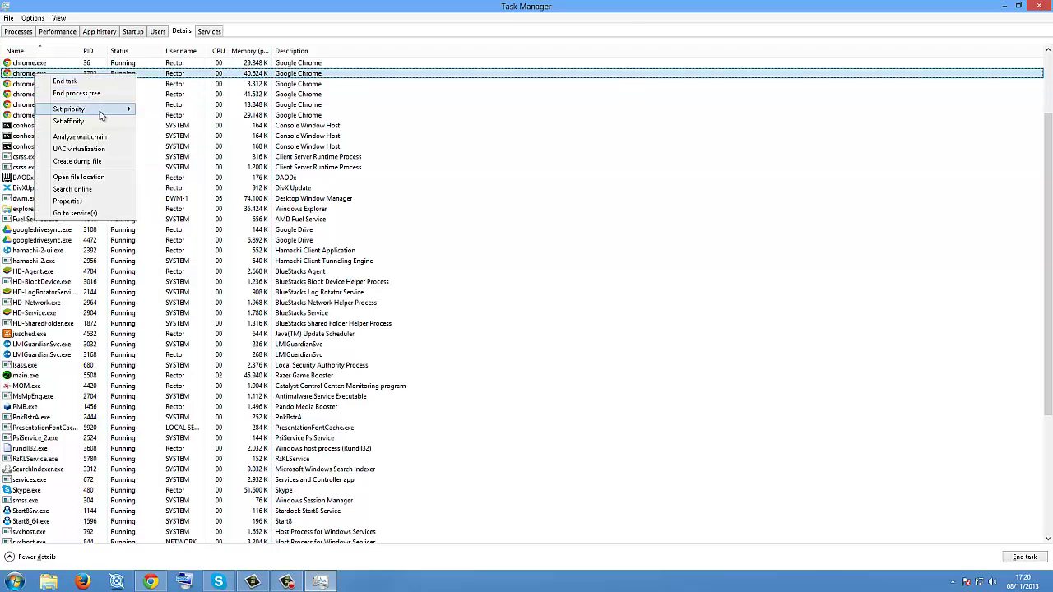
pyautogui.moveTo(100, 111)
pyautogui.click(31, 65)
pyautogui.rightClick(41, 62)
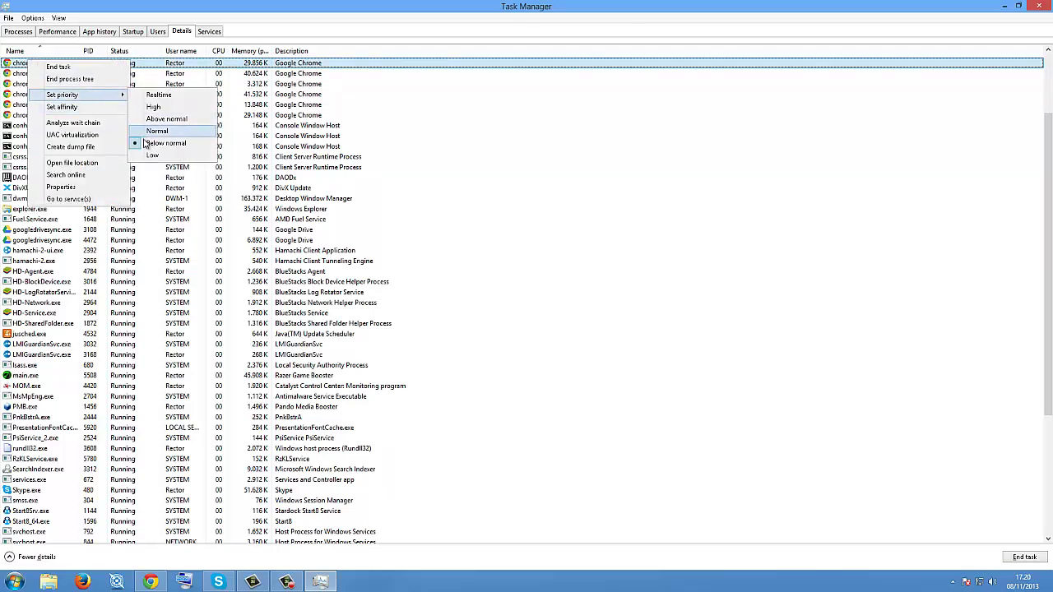
pyautogui.click(592, 146)
# Step: Restore Task Manager to a window and close it, then use the taskbar and desktop
pyautogui.doubleClick(404, 6)
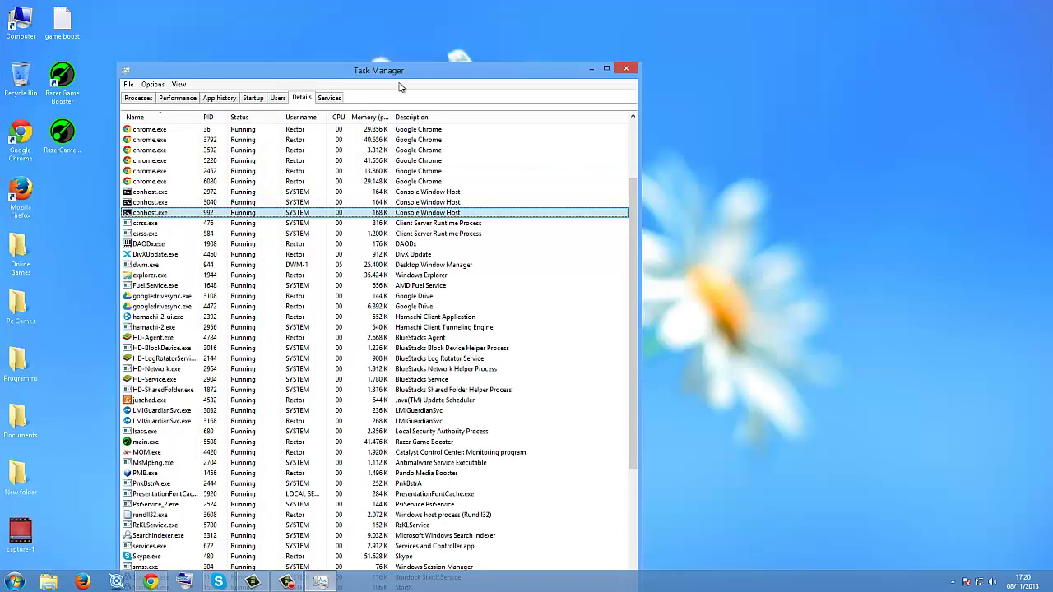
pyautogui.click(626, 69)
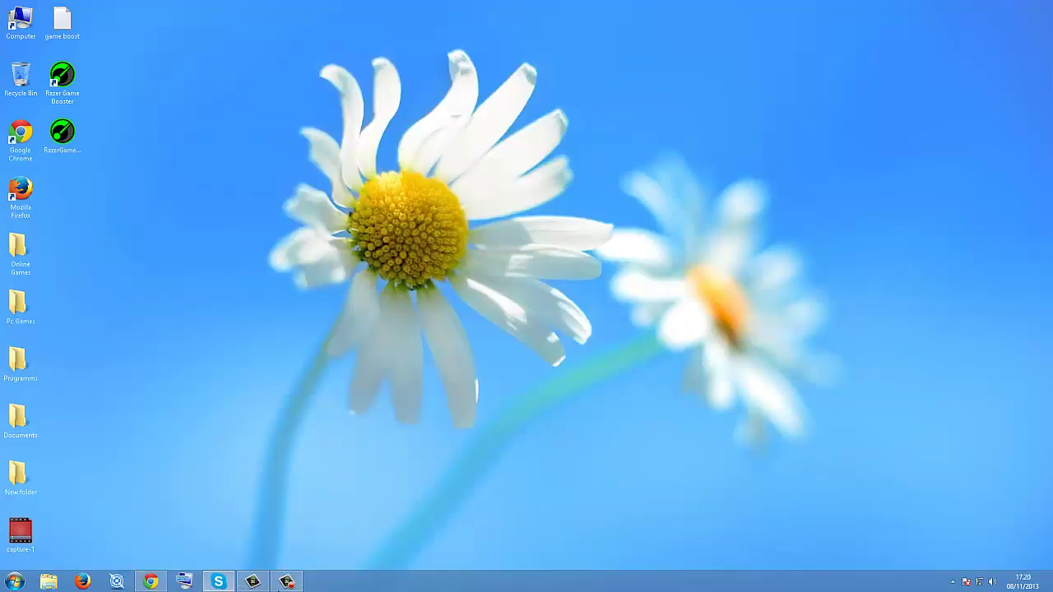
pyautogui.moveTo(289, 581)
pyautogui.click(287, 581)
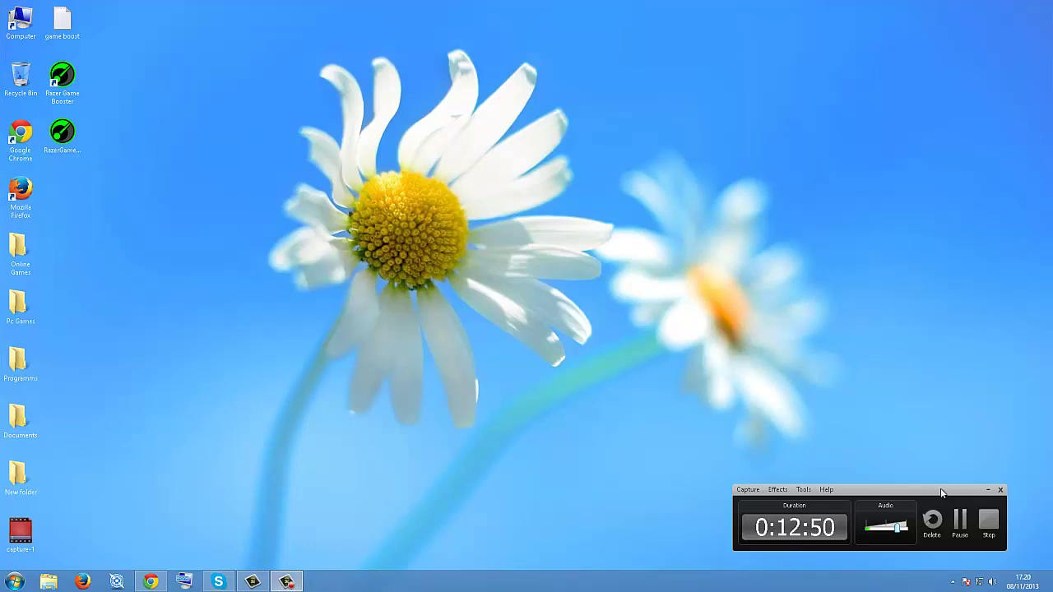
pyautogui.moveTo(862, 490); pyautogui.dragTo(506, 485)
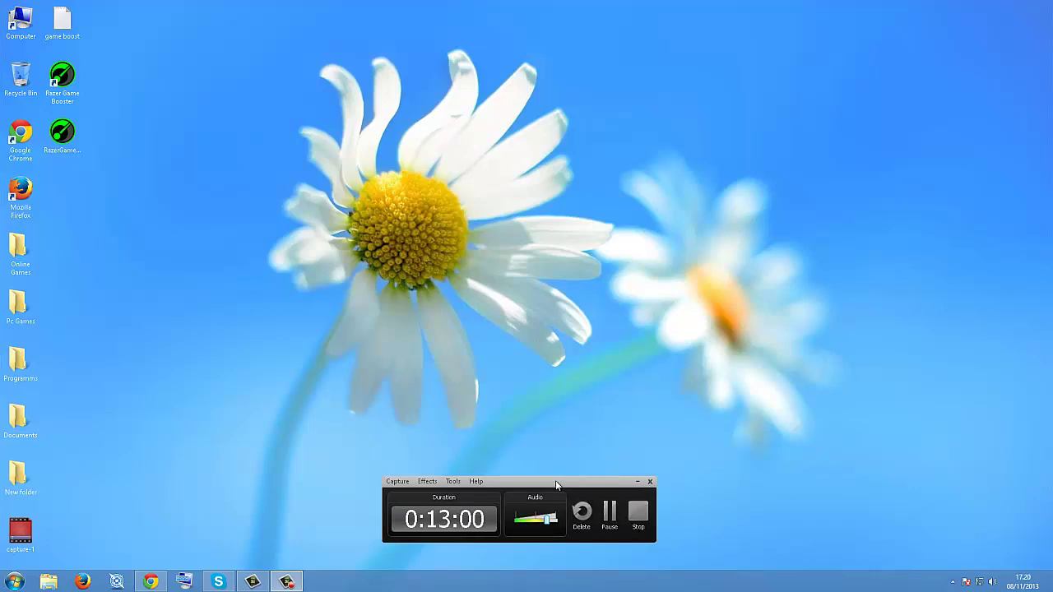
pyautogui.moveTo(550, 486); pyautogui.dragTo(547, 509)
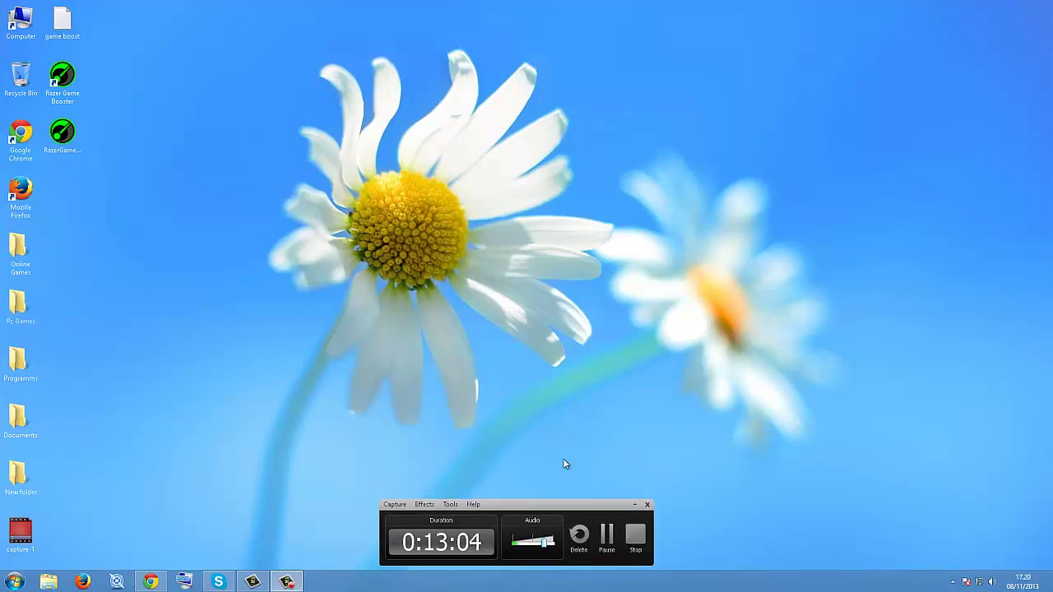